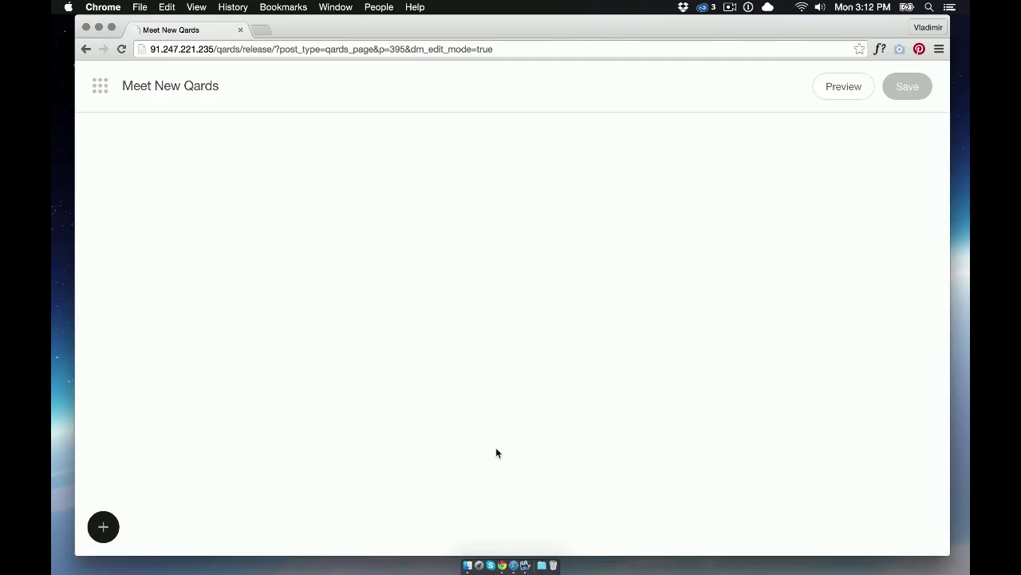
# Step: Add the foggy hillside cover with a lower-right heading, paragraph and button to the empty page
pyautogui.click(103, 526)
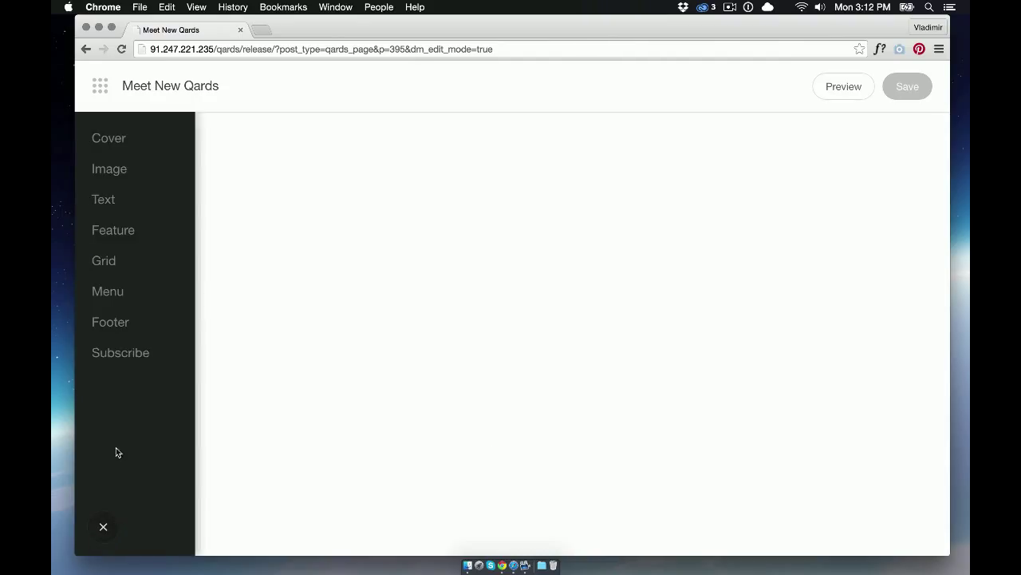
pyautogui.moveTo(125, 141)
pyautogui.scroll(-5, 279, 401)
pyautogui.scroll(-4, 278, 405)
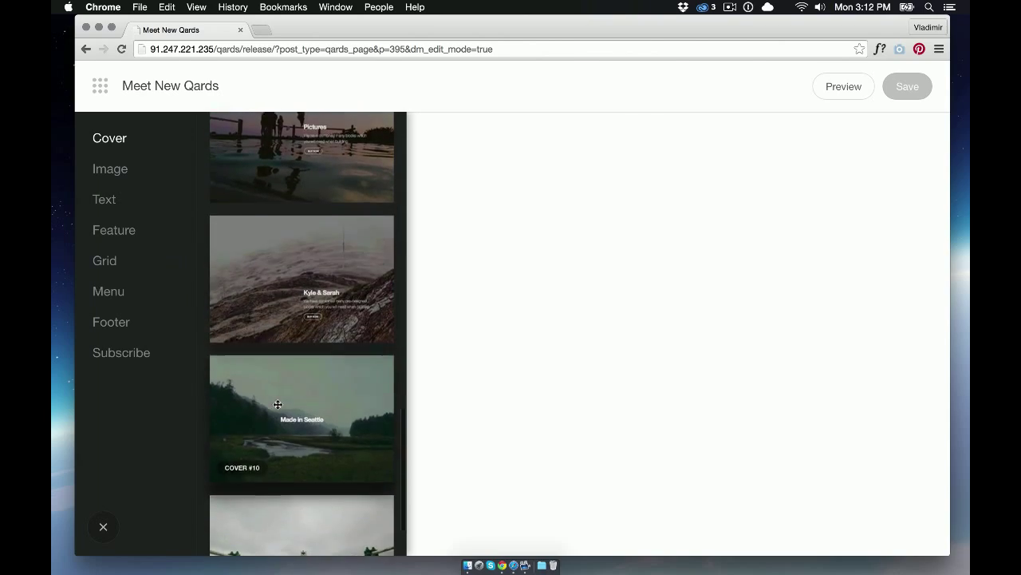
pyautogui.click(317, 267)
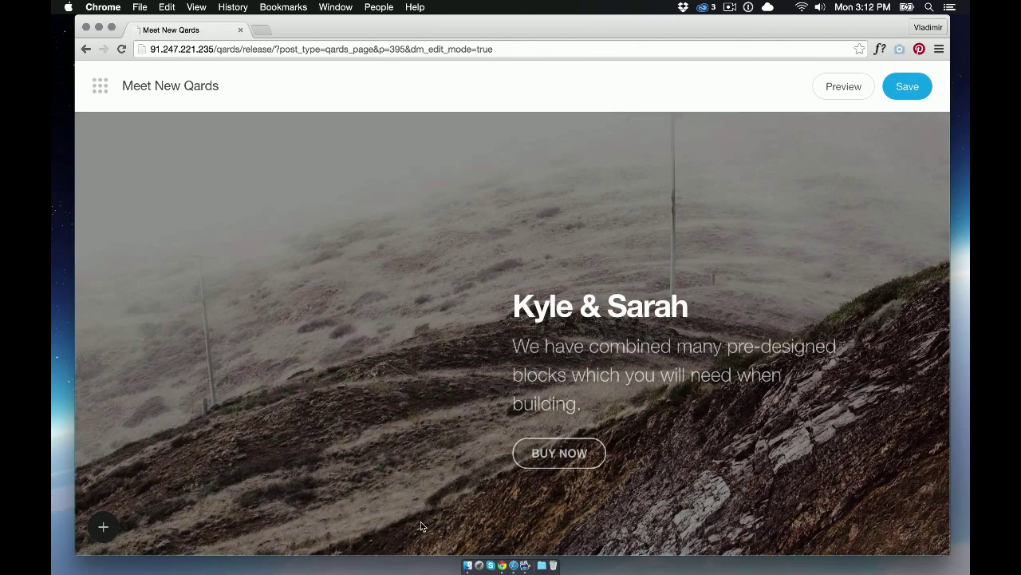
# Step: Replace the cover's background image with the green mountain valley photo from the computer's files
pyautogui.click(468, 565)
pyautogui.moveTo(682, 311); pyautogui.dragTo(313, 312)
pyautogui.moveTo(312, 237); pyautogui.dragTo(311, 236)
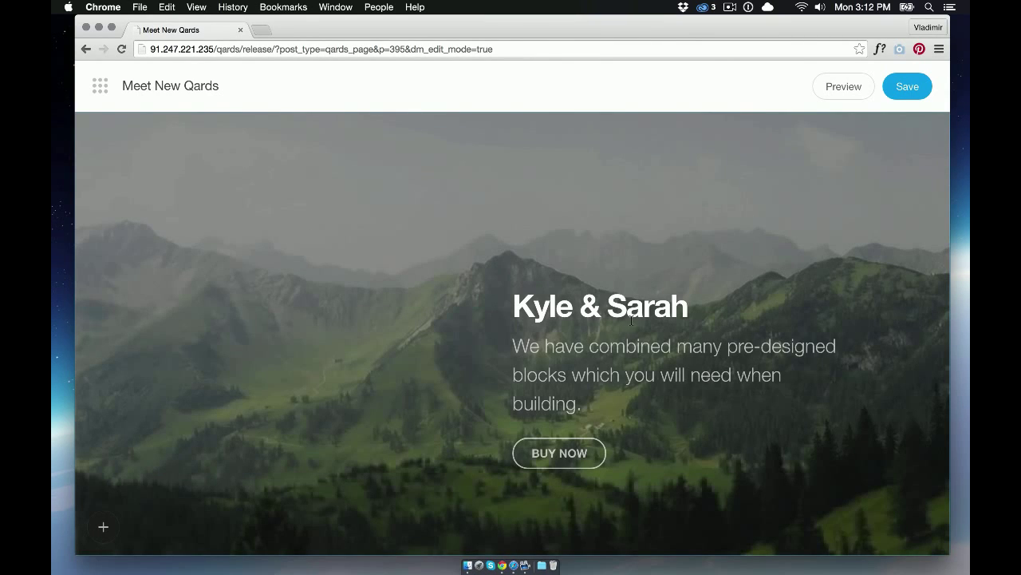
# Step: Replace the cover's heading text with "Meet New Qards"
pyautogui.tripleClick(674, 317)
pyautogui.write('Meet ')
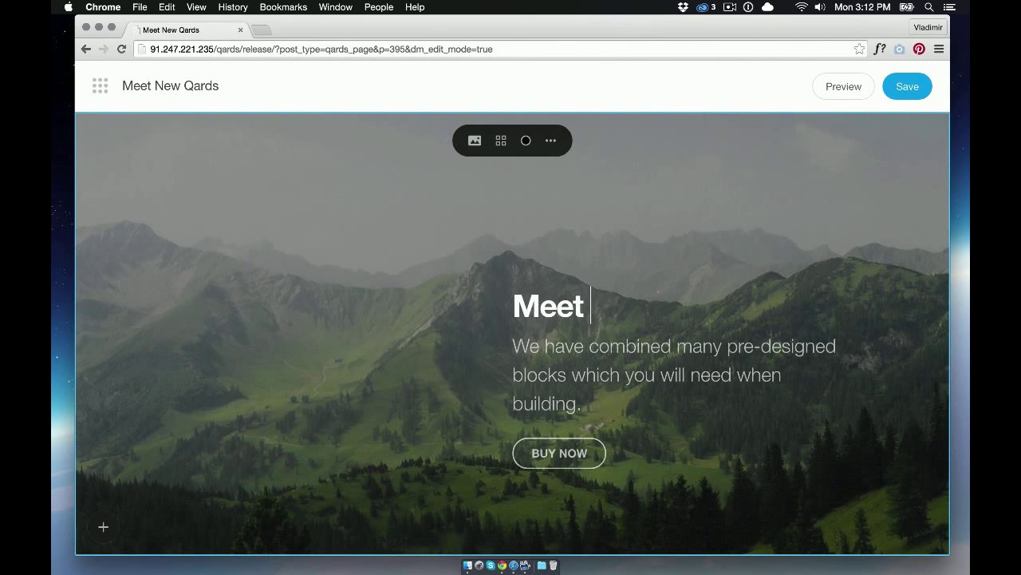
pyautogui.write('New Qards')
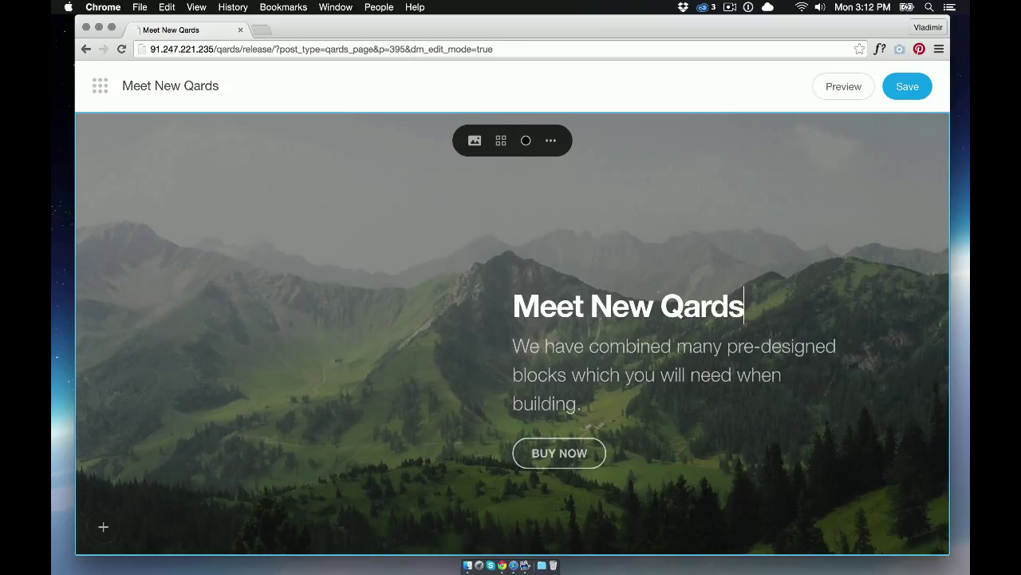
# Step: Hide the cover's hero text and button and position its heading in the centre
pyautogui.click(500, 142)
pyautogui.click(548, 359)
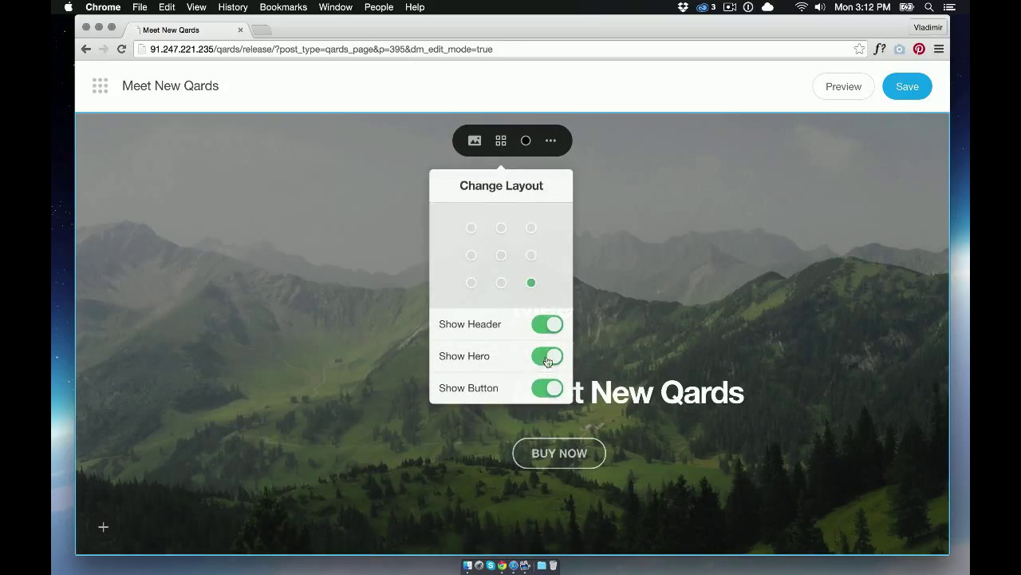
pyautogui.click(547, 390)
pyautogui.click(501, 255)
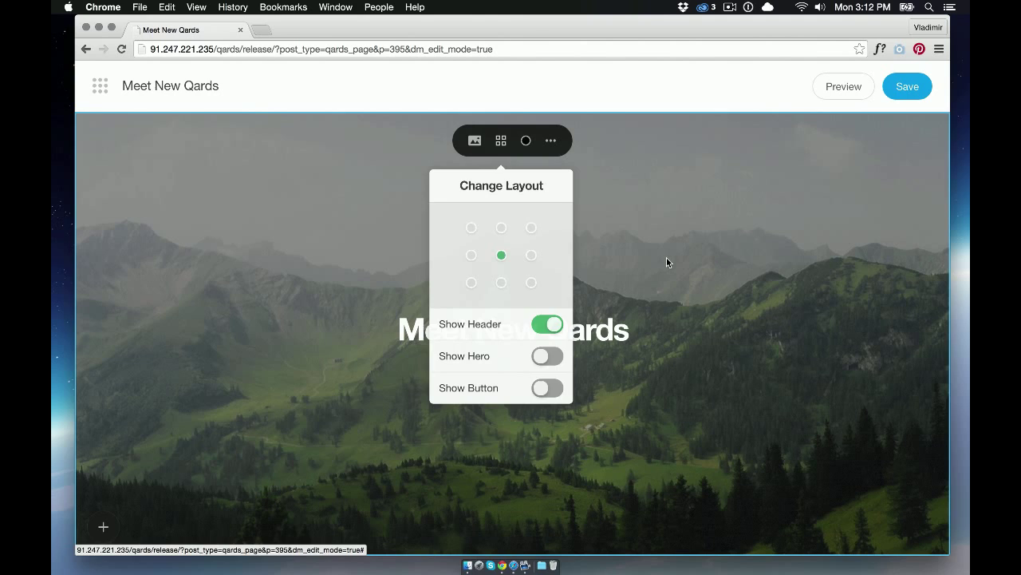
pyautogui.click(668, 258)
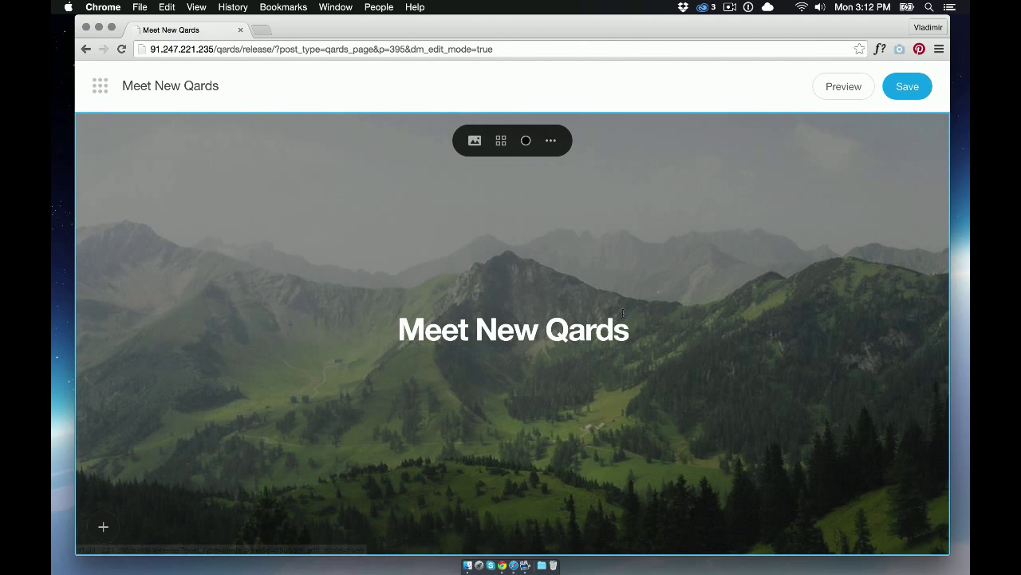
# Step: Lower the opacity of the cover's black overlay almost to the minimum so the photo is brighter
pyautogui.click(526, 143)
pyautogui.moveTo(520, 191); pyautogui.dragTo(487, 193)
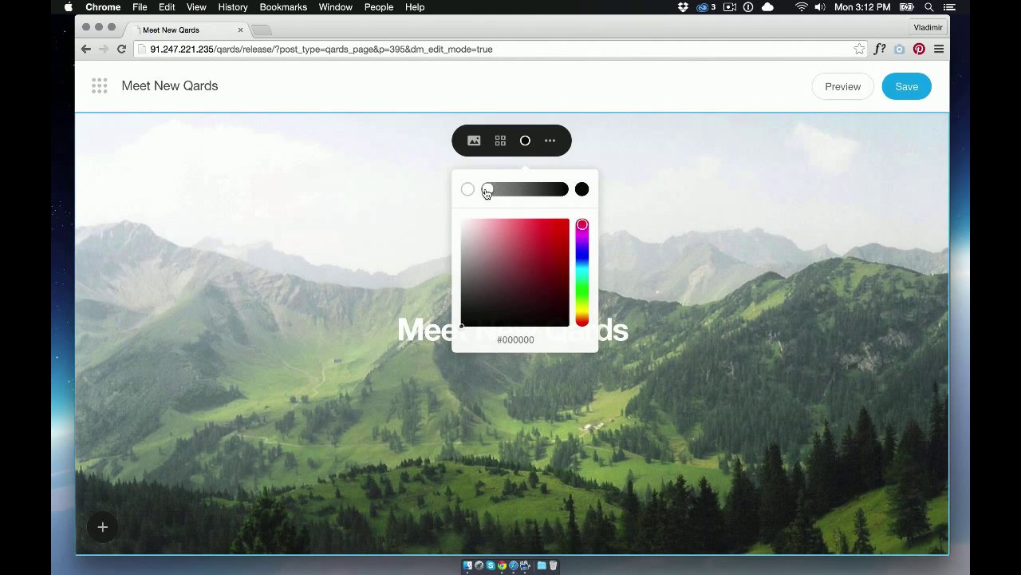
pyautogui.click(718, 253)
# Step: Set the "Meet New Qards" heading in Montserrat at size 8
pyautogui.click(600, 329)
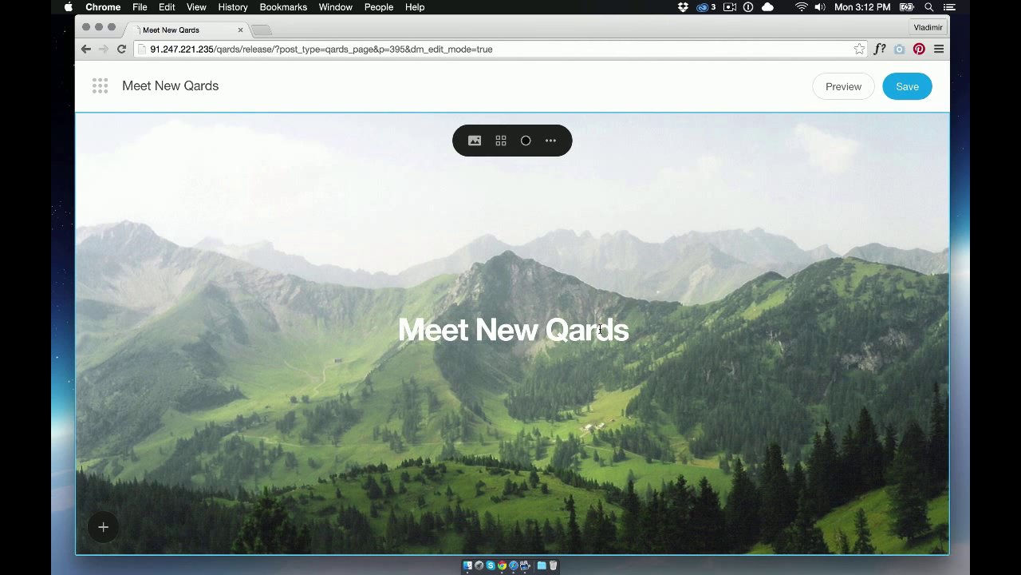
pyautogui.tripleClick(600, 329)
pyautogui.click(575, 289)
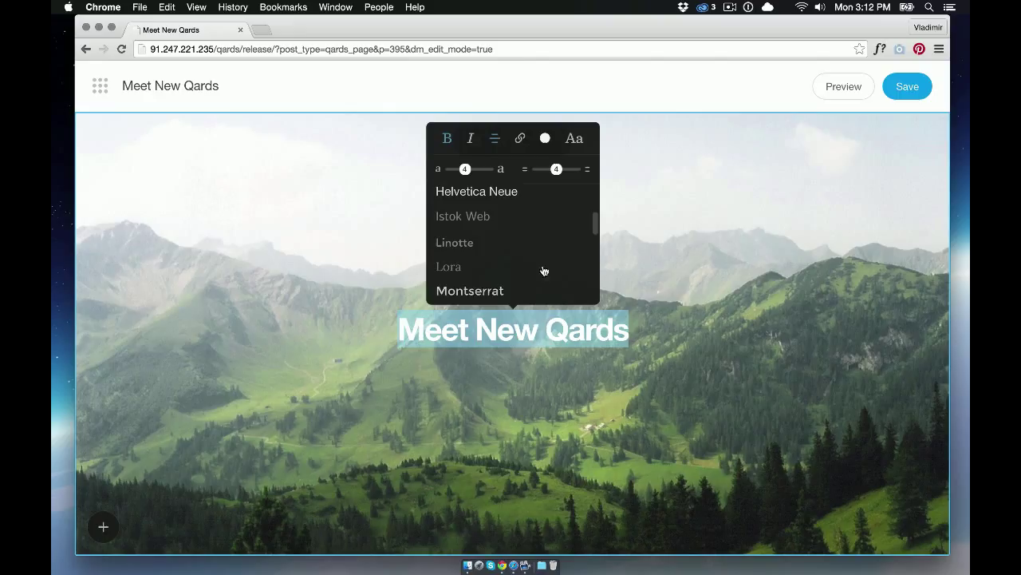
pyautogui.click(483, 292)
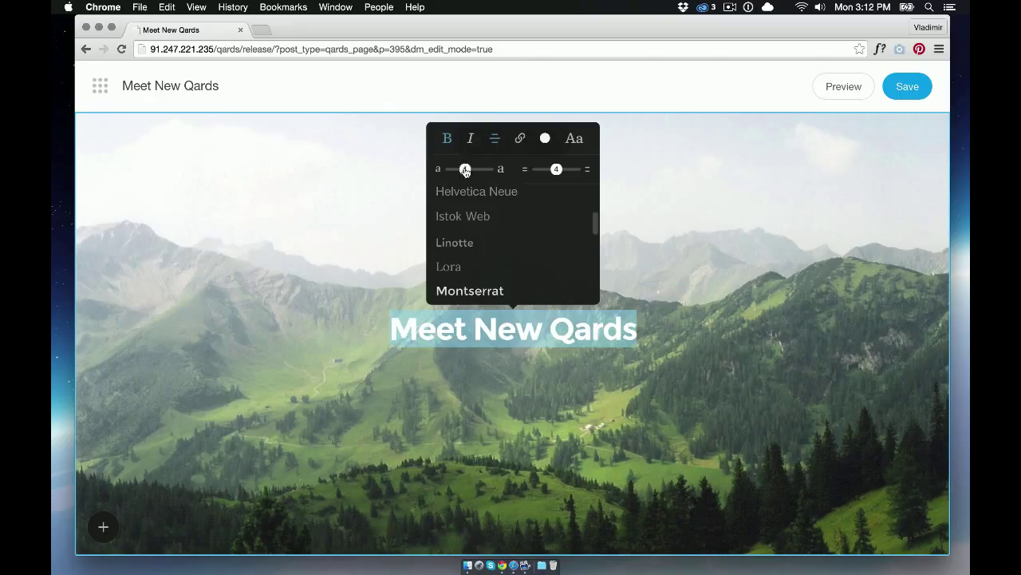
pyautogui.moveTo(466, 170); pyautogui.dragTo(483, 174)
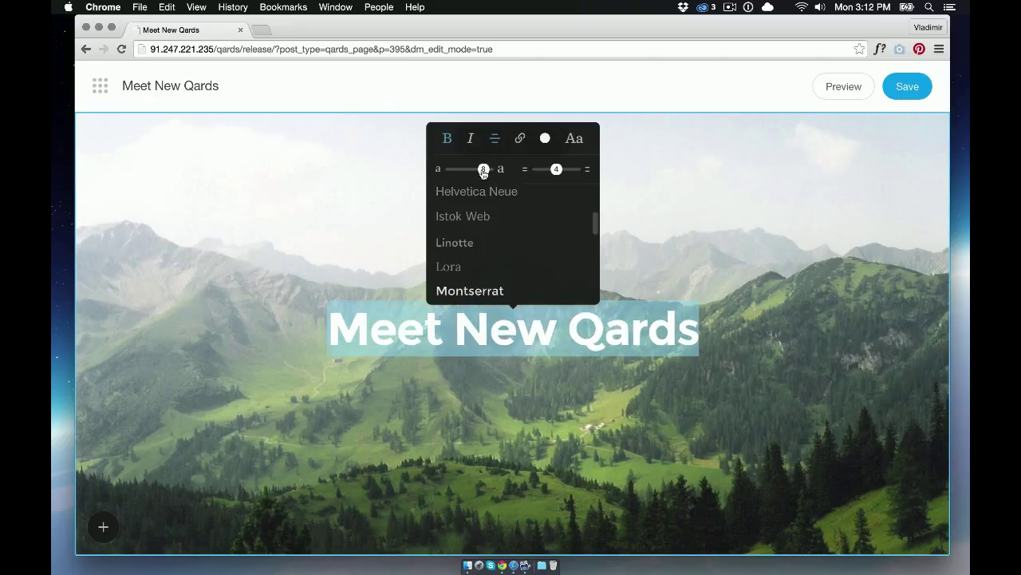
pyautogui.click(715, 200)
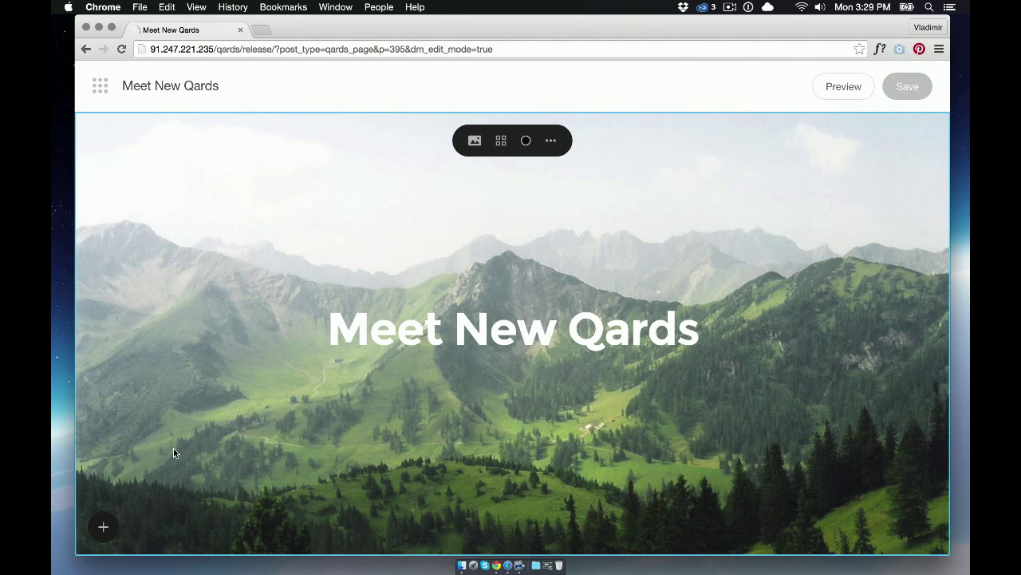
# Step: Add the plain paragraph text card starting "The Cheshire Cat appears in a tree" below the cover
pyautogui.click(96, 525)
pyautogui.click(116, 202)
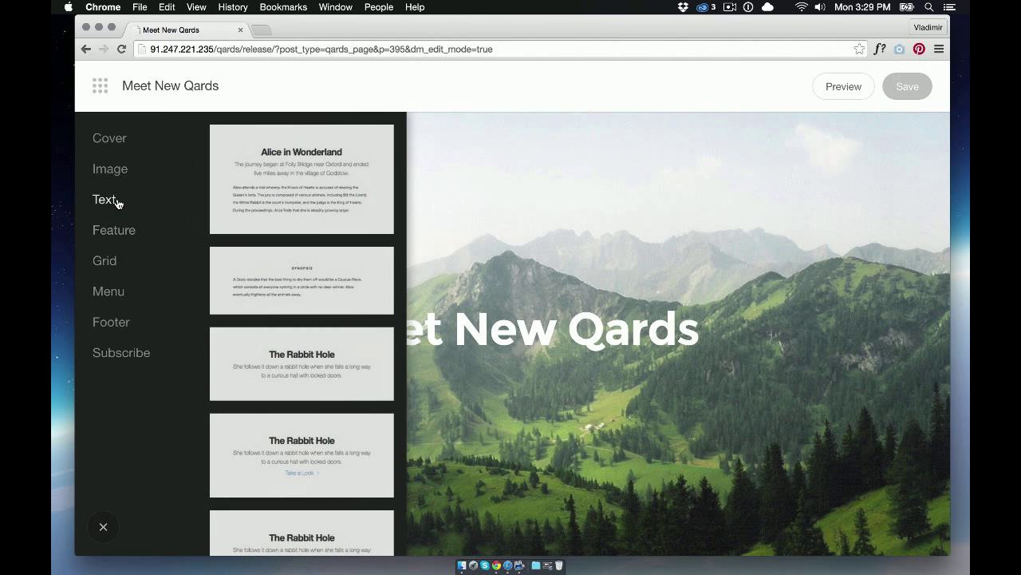
pyautogui.scroll(-5, 284, 303)
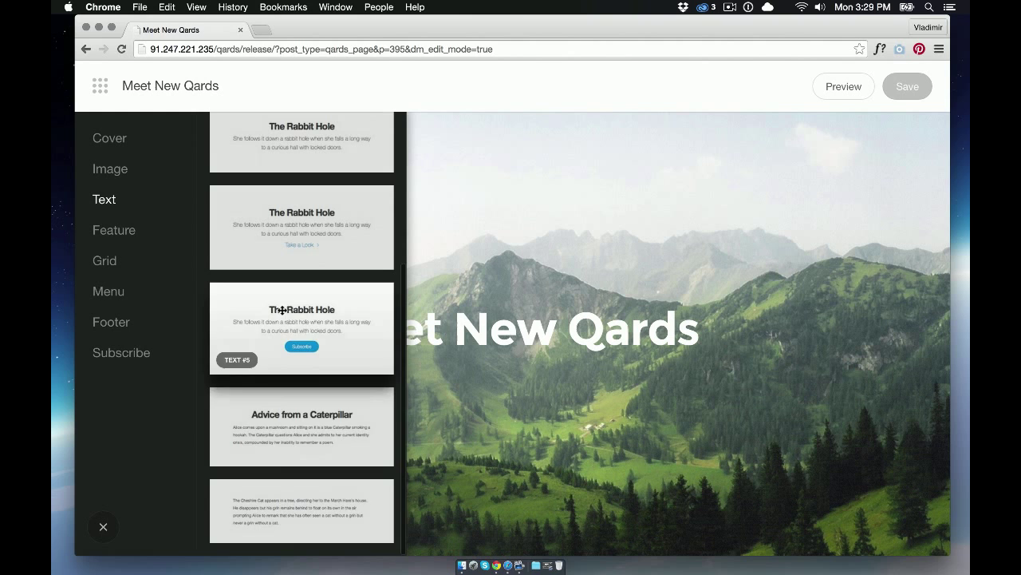
pyautogui.moveTo(276, 495); pyautogui.dragTo(533, 419)
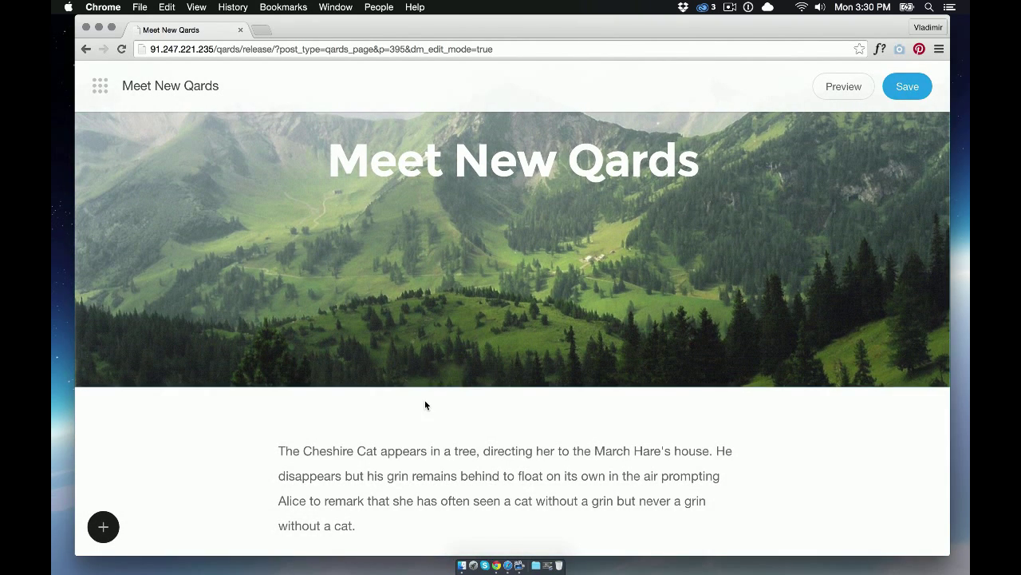
# Step: Set the text card's top padding to 8
pyautogui.moveTo(529, 389); pyautogui.dragTo(553, 399)
pyautogui.click(512, 469)
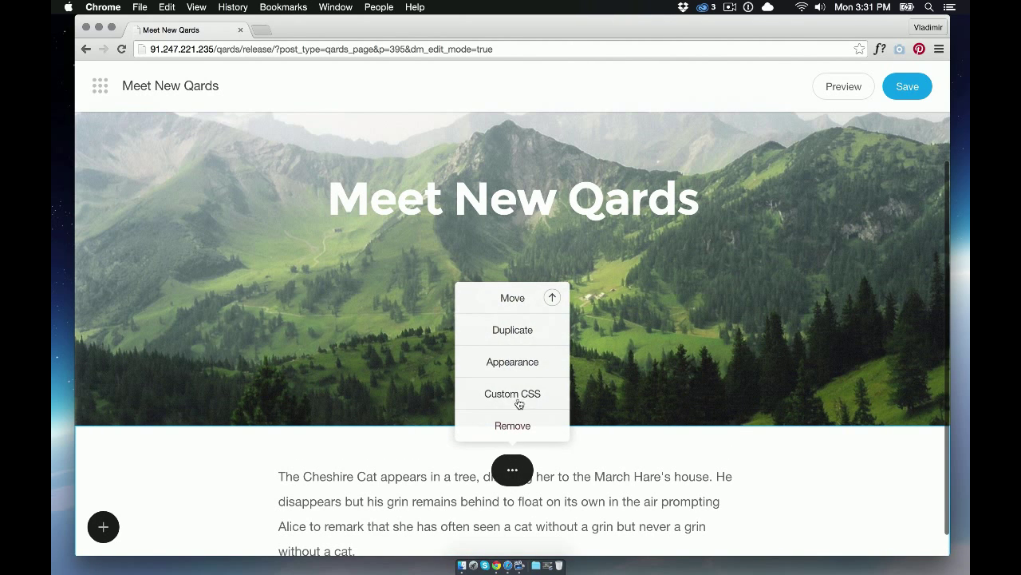
pyautogui.click(520, 363)
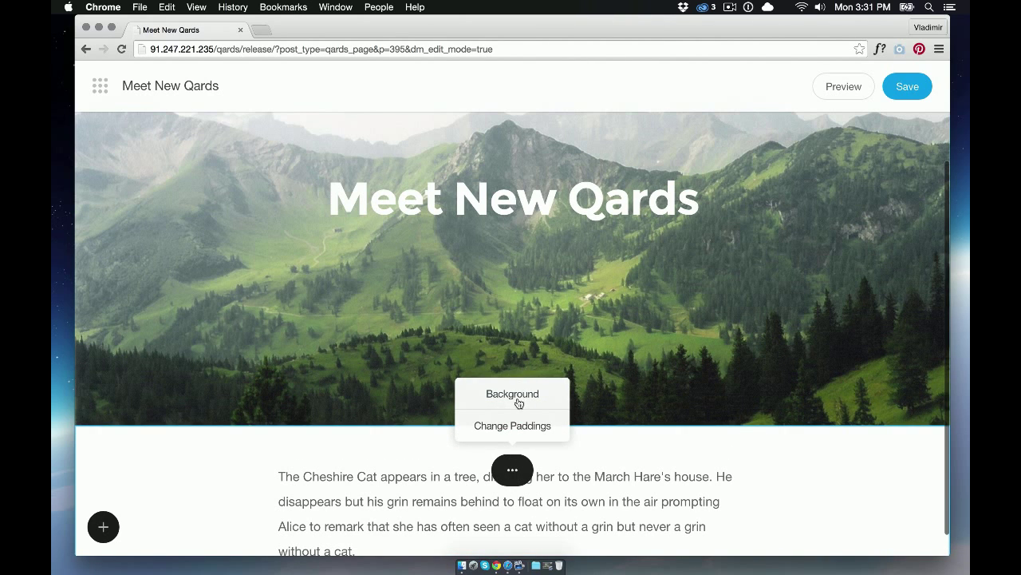
pyautogui.click(516, 425)
pyautogui.moveTo(514, 377); pyautogui.dragTo(530, 375)
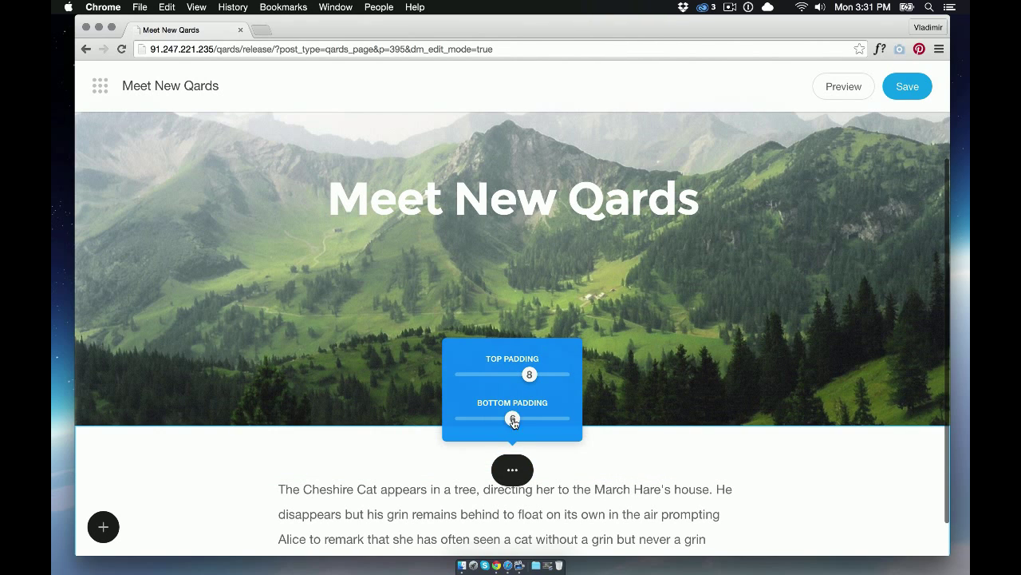
pyautogui.click(683, 334)
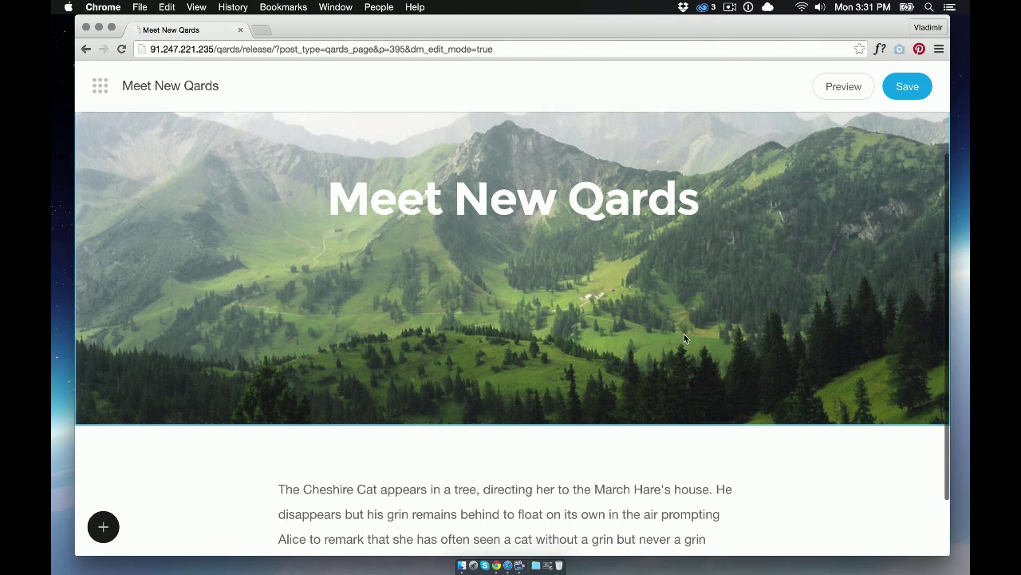
# Step: Change the text card's background colour to light grey by pasting the copied hex code
pyautogui.scroll(-2, 643, 343)
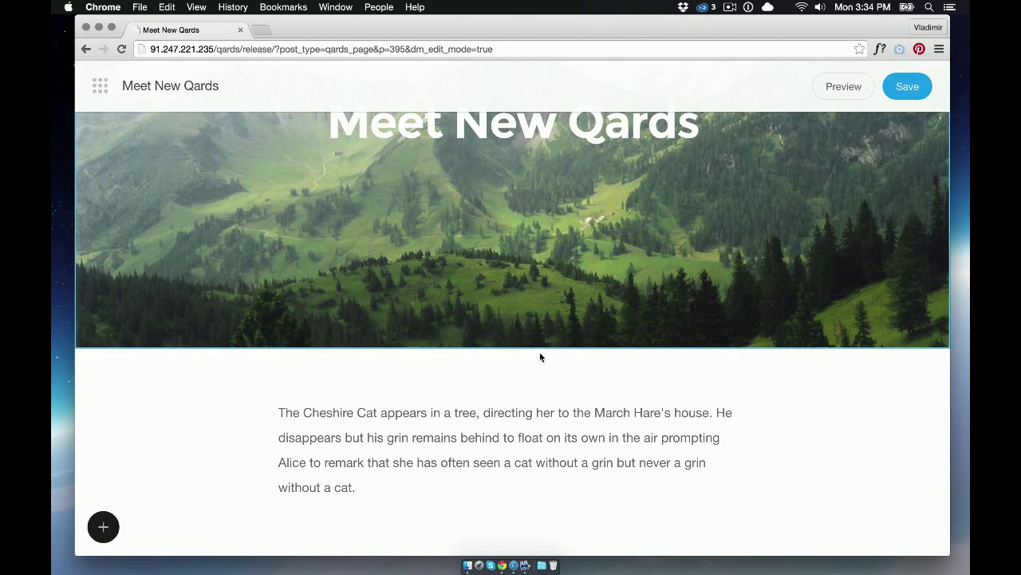
pyautogui.moveTo(535, 364)
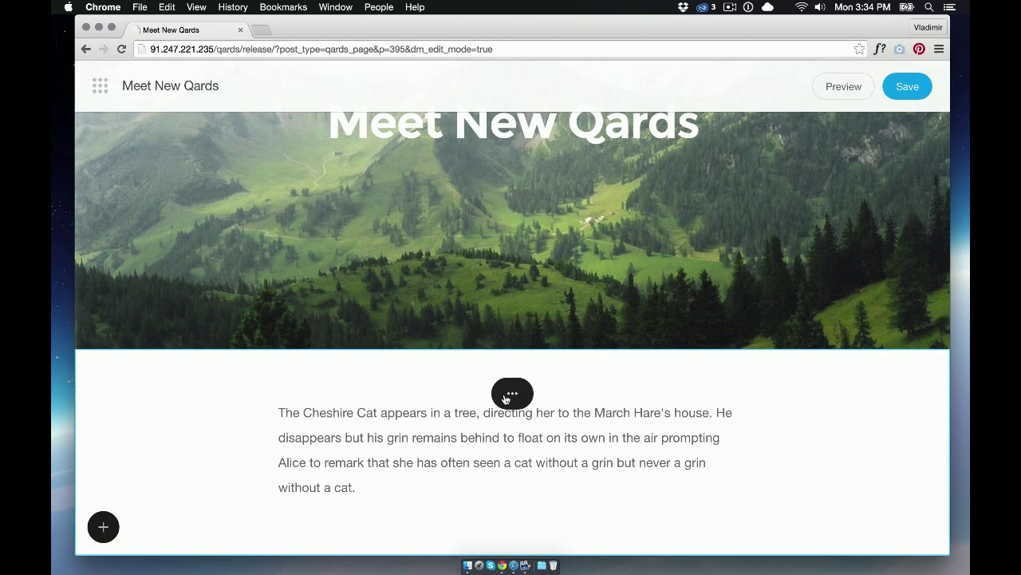
pyautogui.click(513, 395)
pyautogui.click(521, 294)
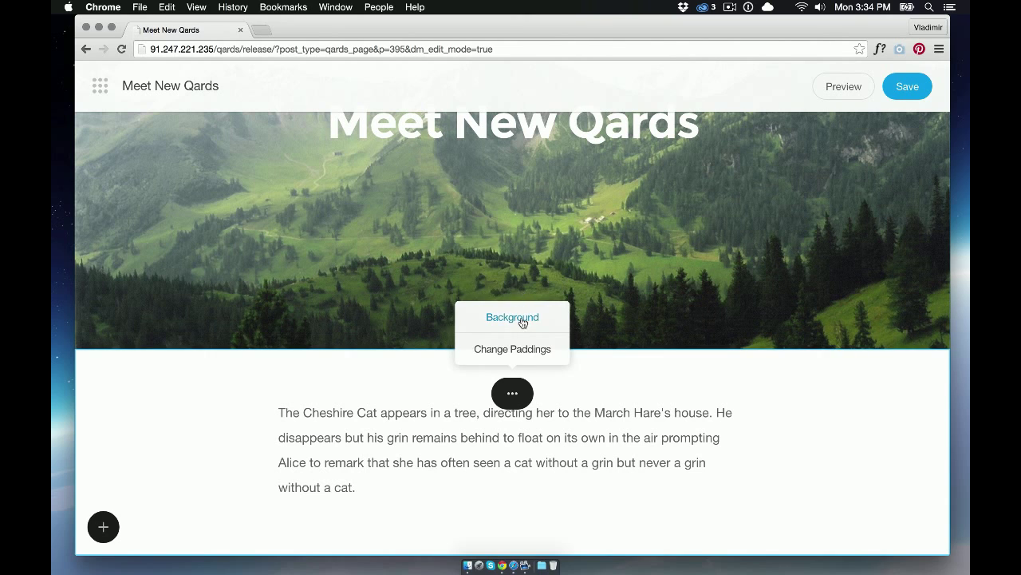
pyautogui.click(521, 319)
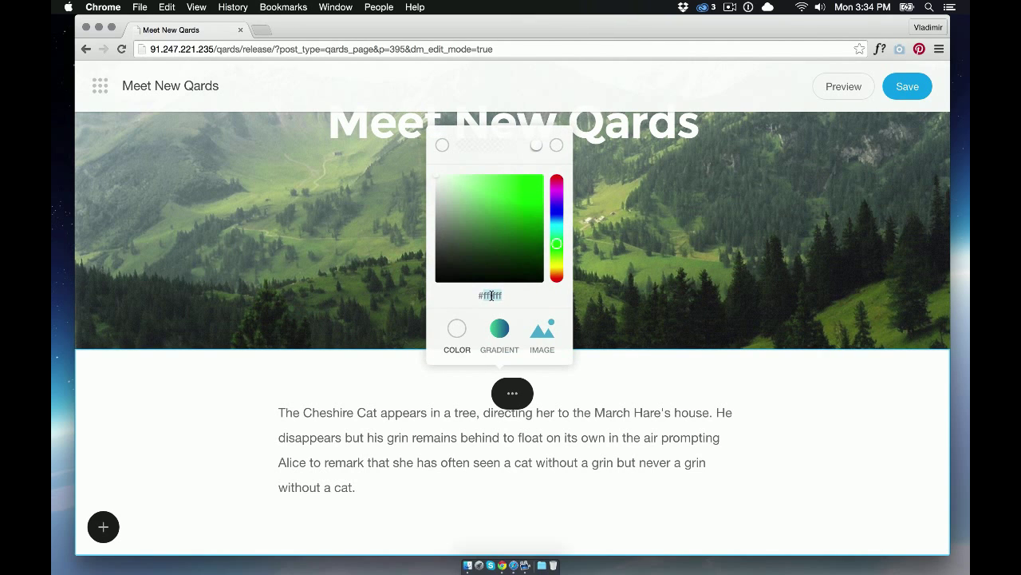
pyautogui.press('cmd+v')
pyautogui.click(668, 289)
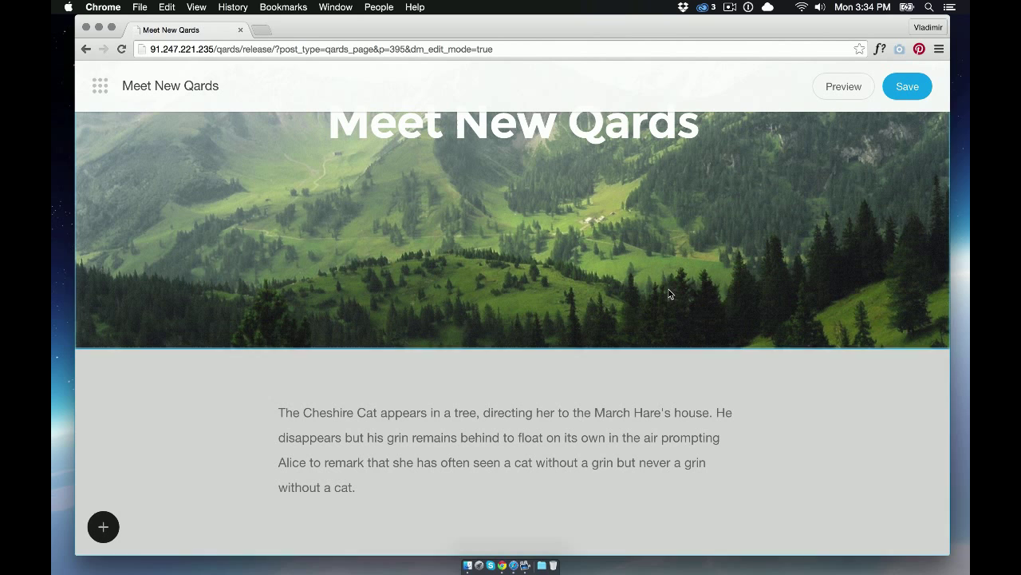
# Step: Set the whole Cheshire Cat paragraph in Droid Serif at size 7
pyautogui.tripleClick(572, 412)
pyautogui.click(583, 383)
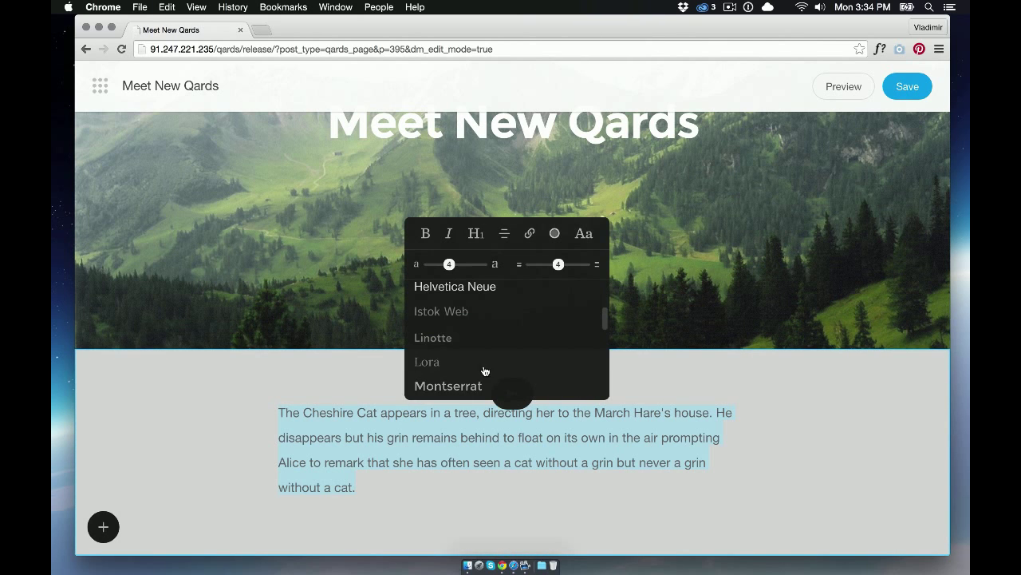
pyautogui.scroll(2, 464, 352)
pyautogui.scroll(2, 465, 349)
pyautogui.click(466, 334)
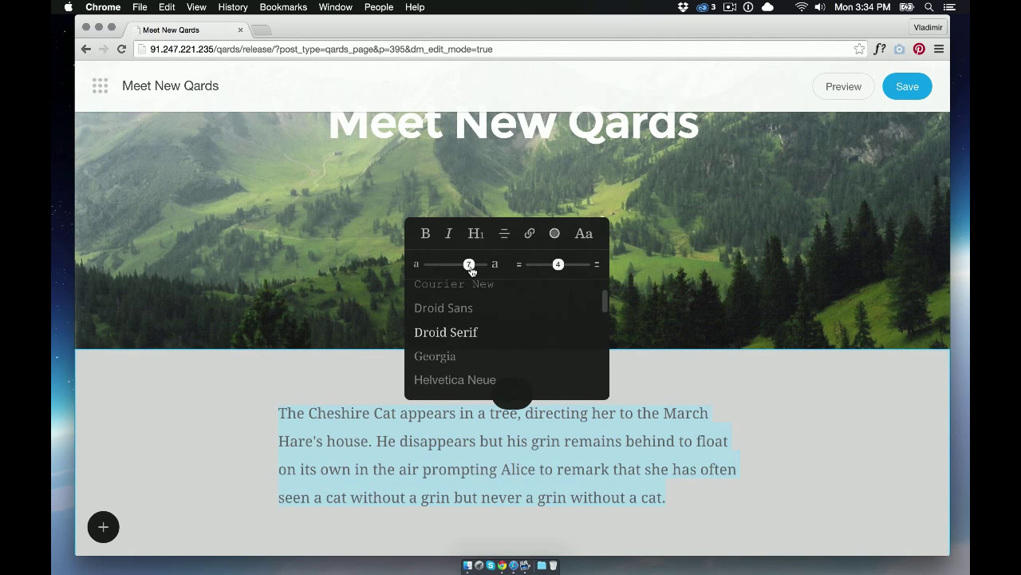
pyautogui.click(724, 279)
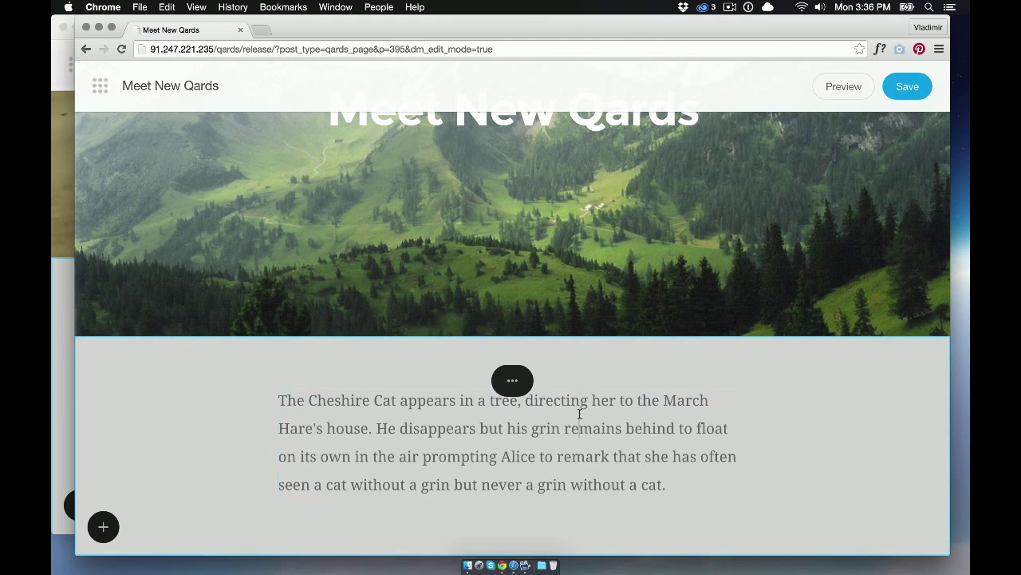
# Step: Change the paragraph's text colour to a darker grey
pyautogui.tripleClick(580, 408)
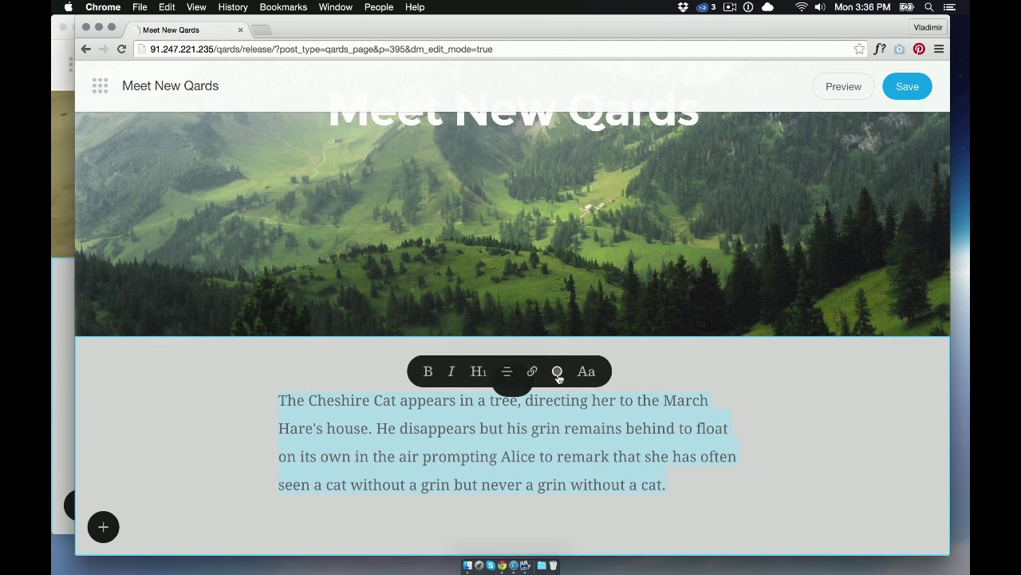
pyautogui.click(558, 370)
pyautogui.click(736, 317)
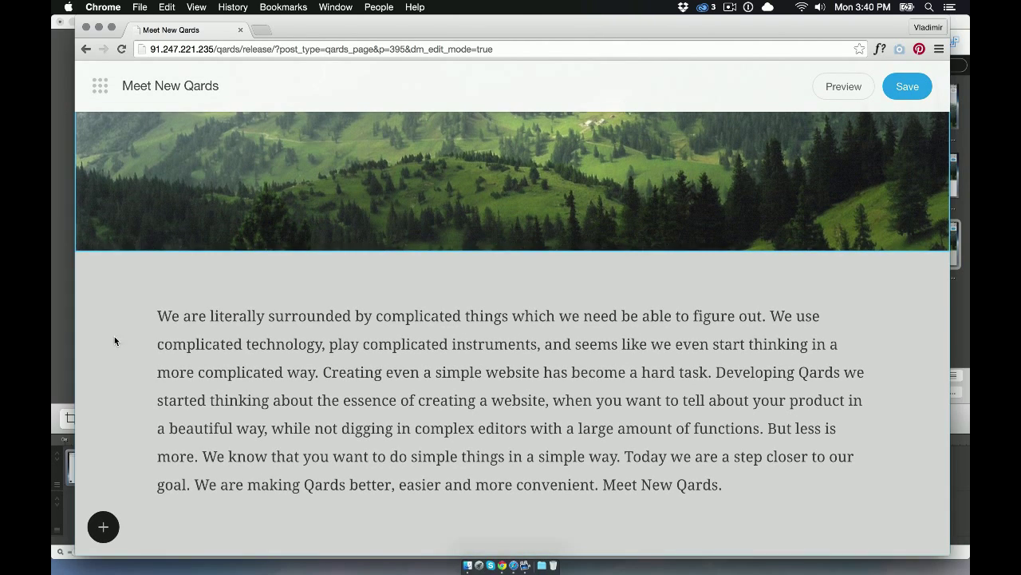
# Step: Add the three-column Microblogging card (Grid #2) below the text and hide its header, hero text and media
pyautogui.click(103, 525)
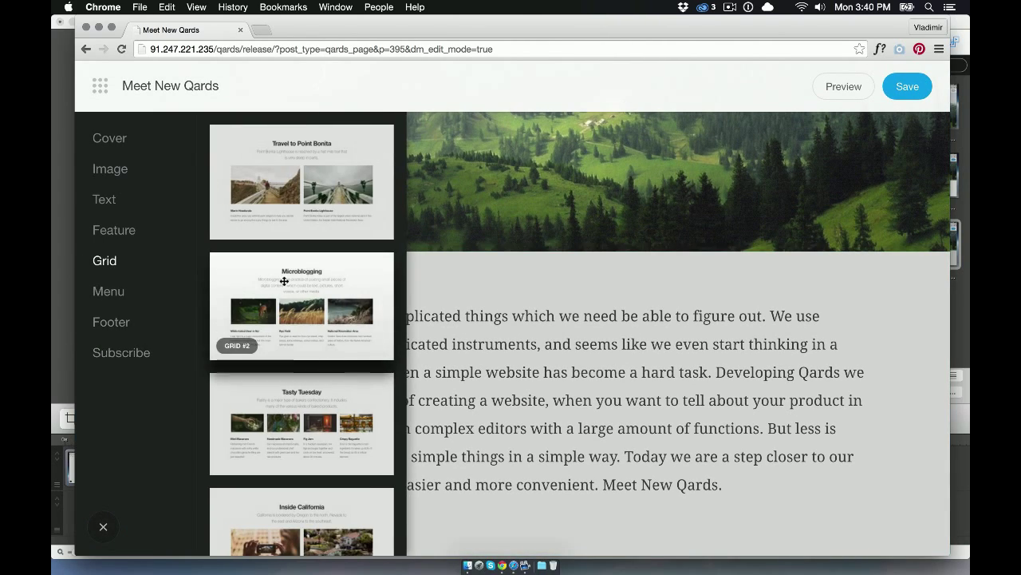
pyautogui.click(268, 281)
pyautogui.click(499, 149)
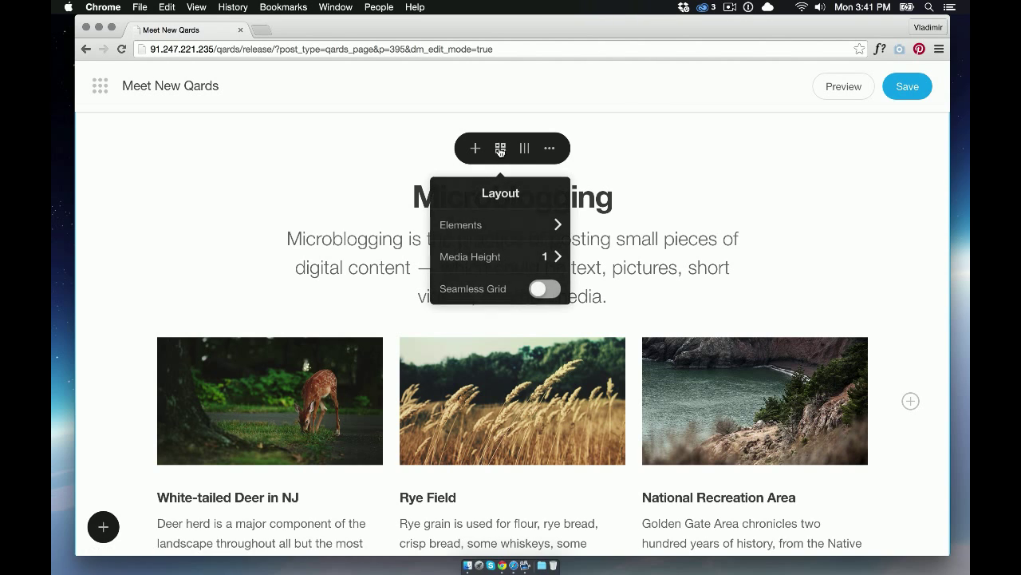
pyautogui.click(509, 230)
pyautogui.click(544, 226)
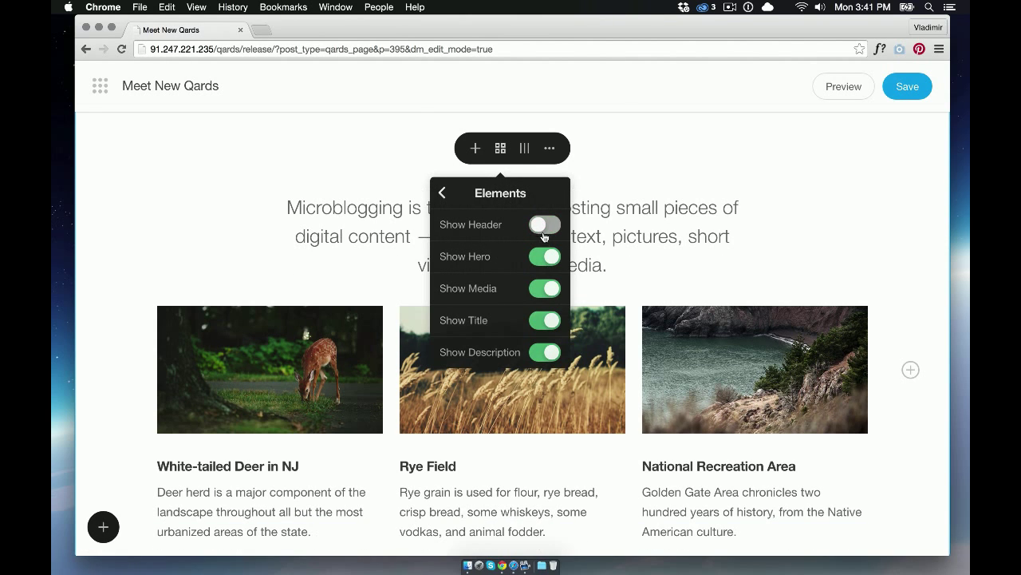
pyautogui.click(543, 259)
pyautogui.click(547, 404)
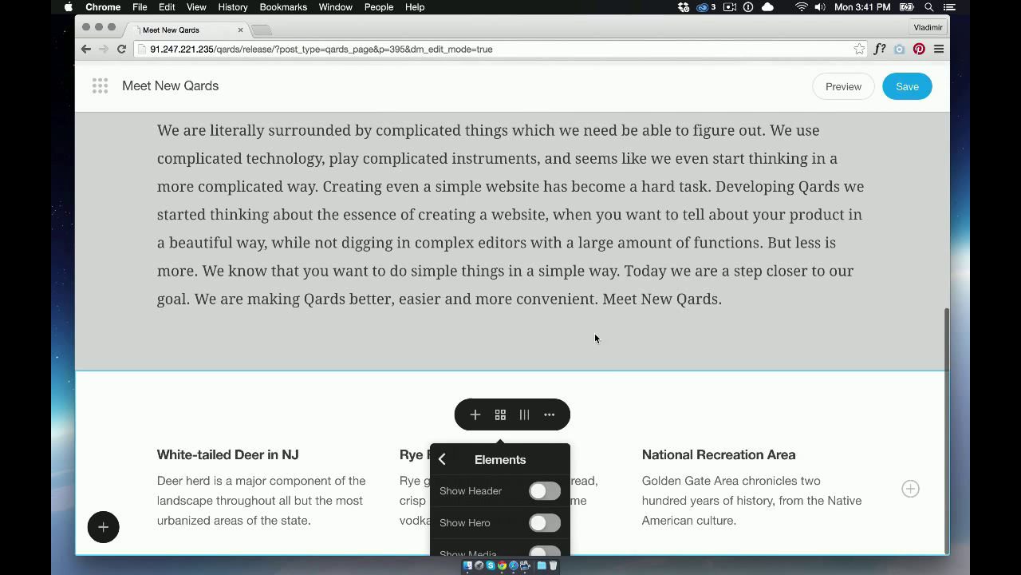
# Step: Set the grid card's column headings in Droid Sans at size 6, using the "White-tailed Deer in NJ" heading
pyautogui.click(604, 389)
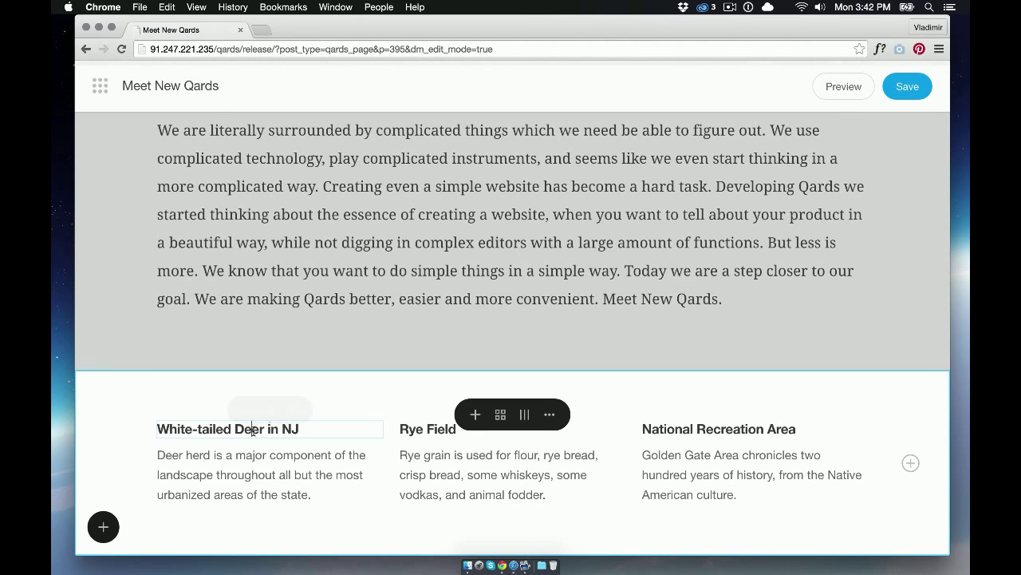
pyautogui.click(271, 429)
pyautogui.click(273, 429)
pyautogui.click(280, 400)
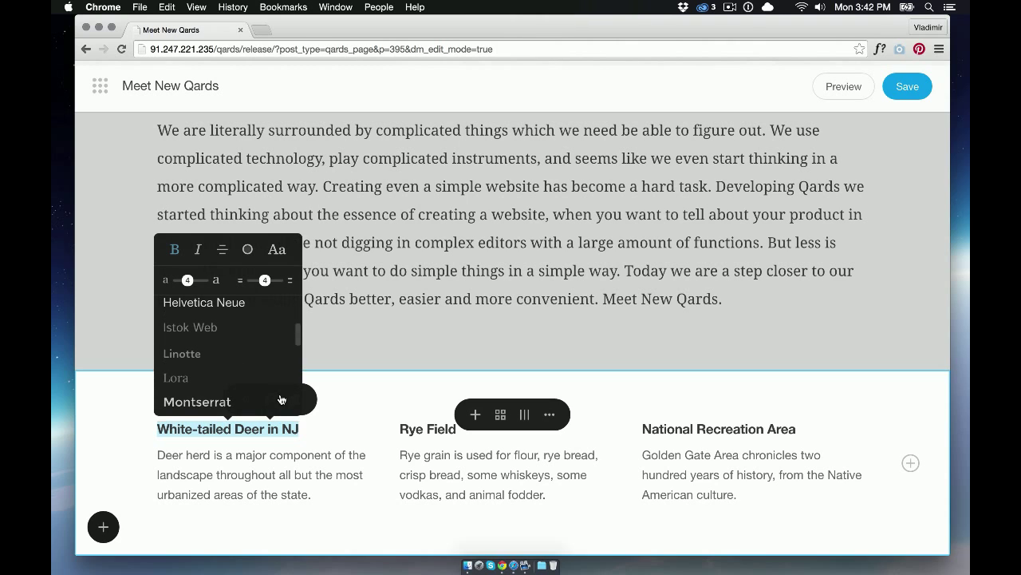
pyautogui.moveTo(188, 282); pyautogui.dragTo(193, 284)
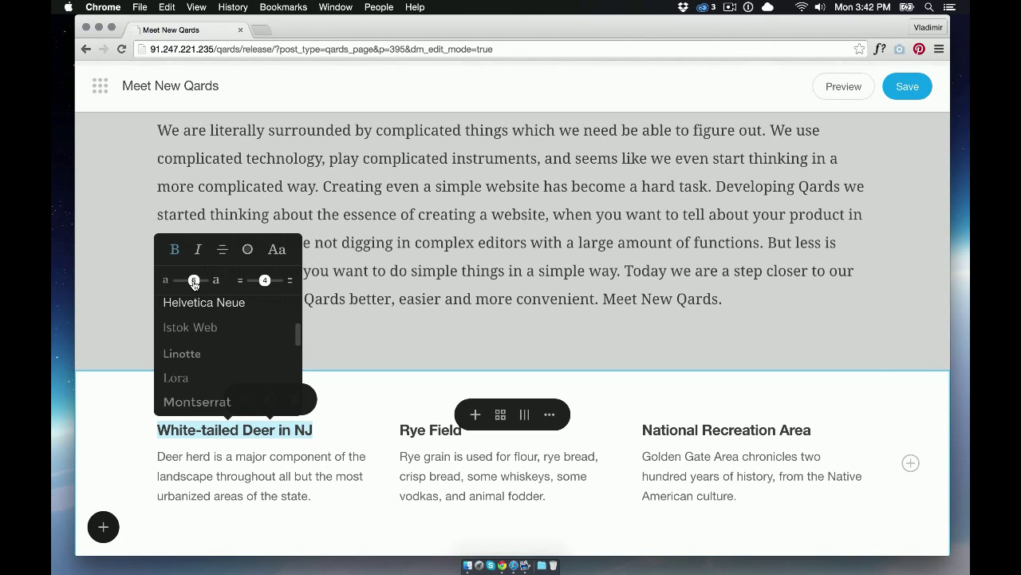
pyautogui.scroll(3, 207, 333)
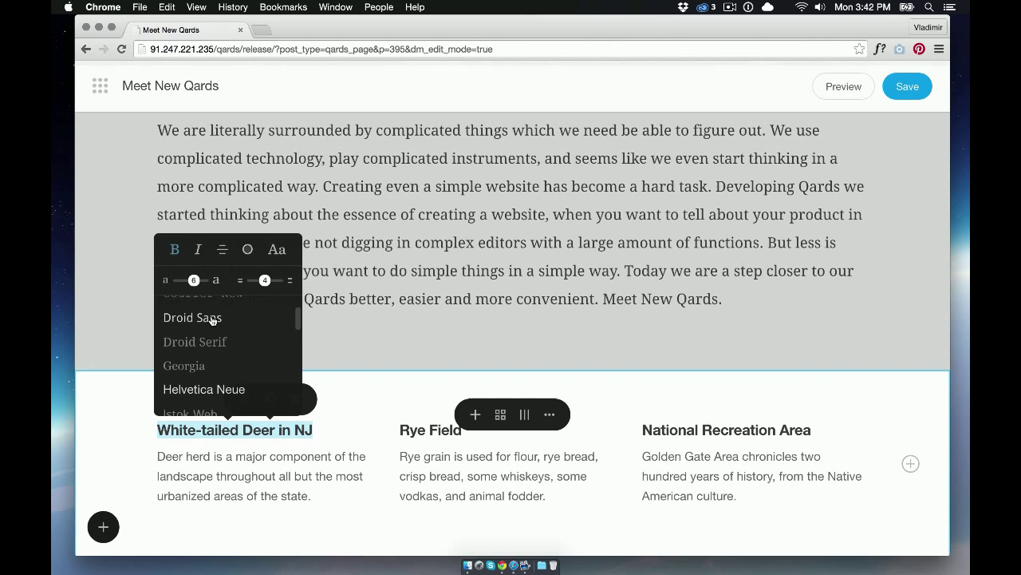
pyautogui.click(212, 320)
# Step: Set the description text of the grid columns in Droid Serif
pyautogui.click(253, 479)
pyautogui.tripleClick(254, 479)
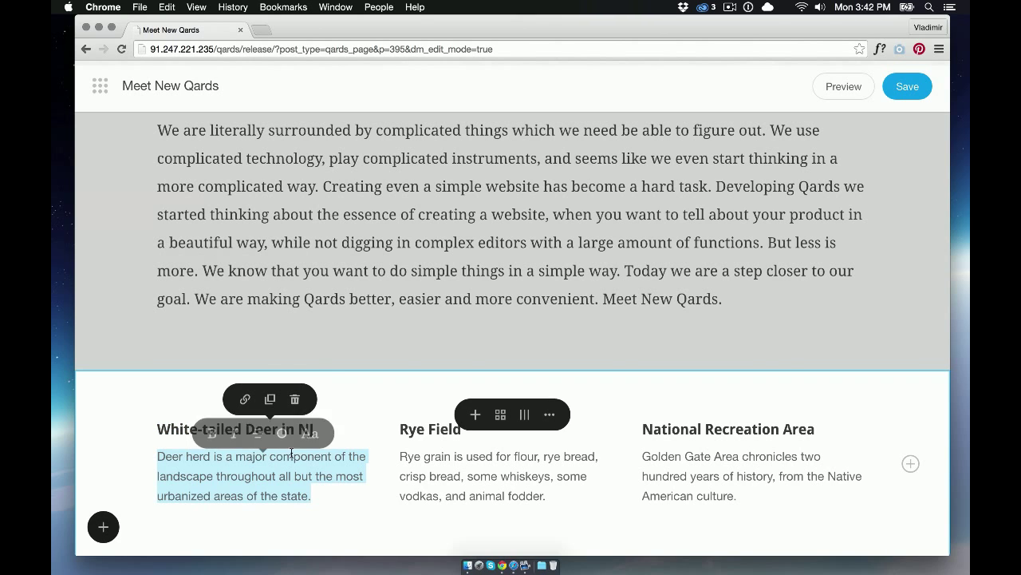
pyautogui.click(304, 410)
pyautogui.scroll(3, 249, 360)
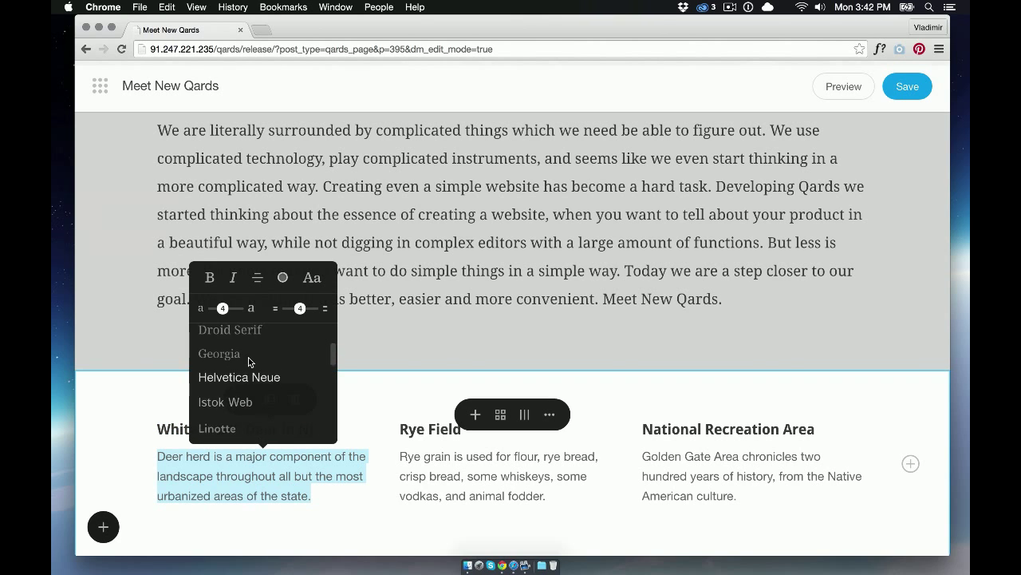
pyautogui.click(240, 359)
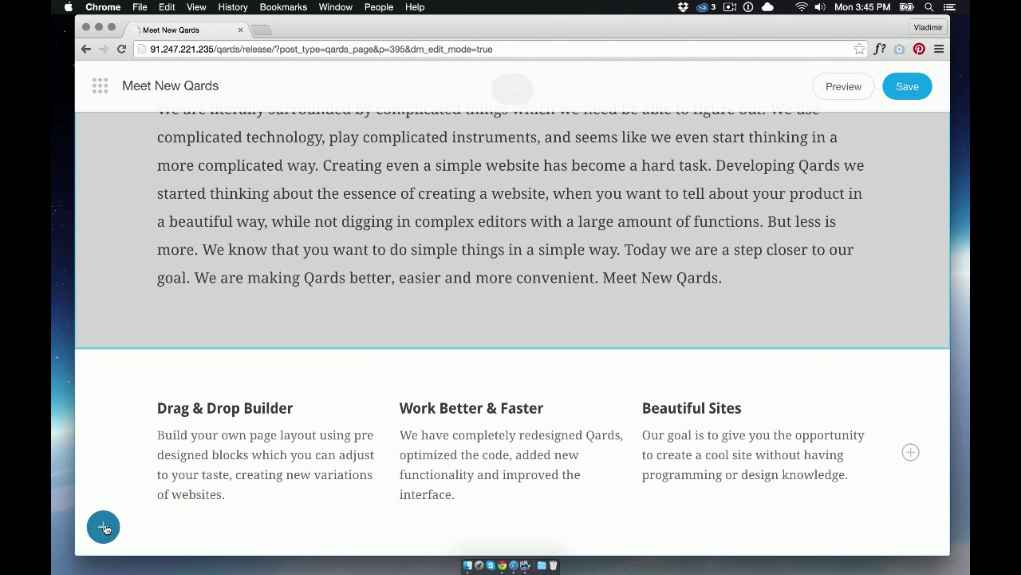
# Step: Add the caption-free mountain landscape image card below the grid and switch it from full width to content width
pyautogui.click(103, 526)
pyautogui.moveTo(97, 158)
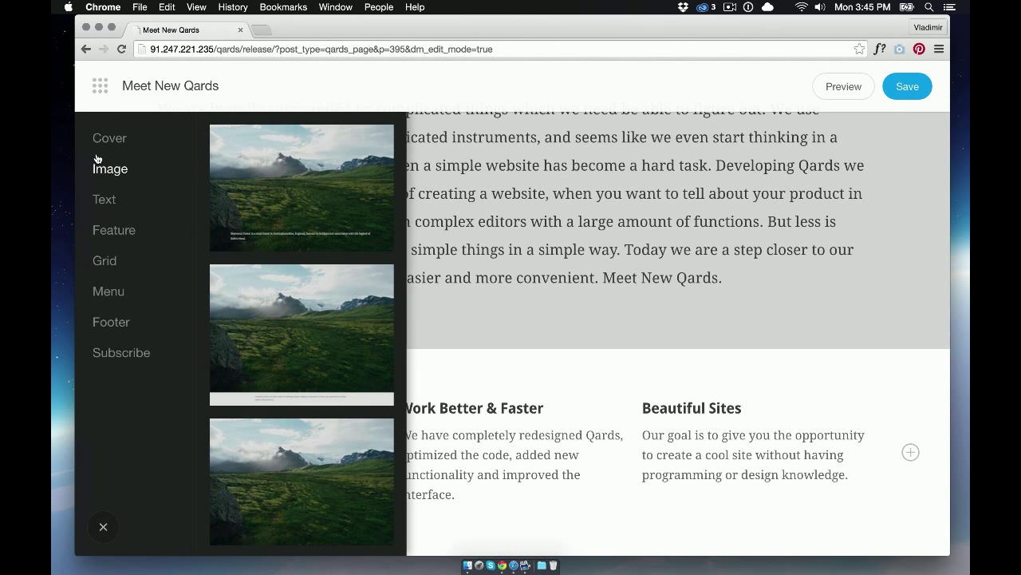
pyautogui.scroll(-3, 292, 368)
pyautogui.click(294, 373)
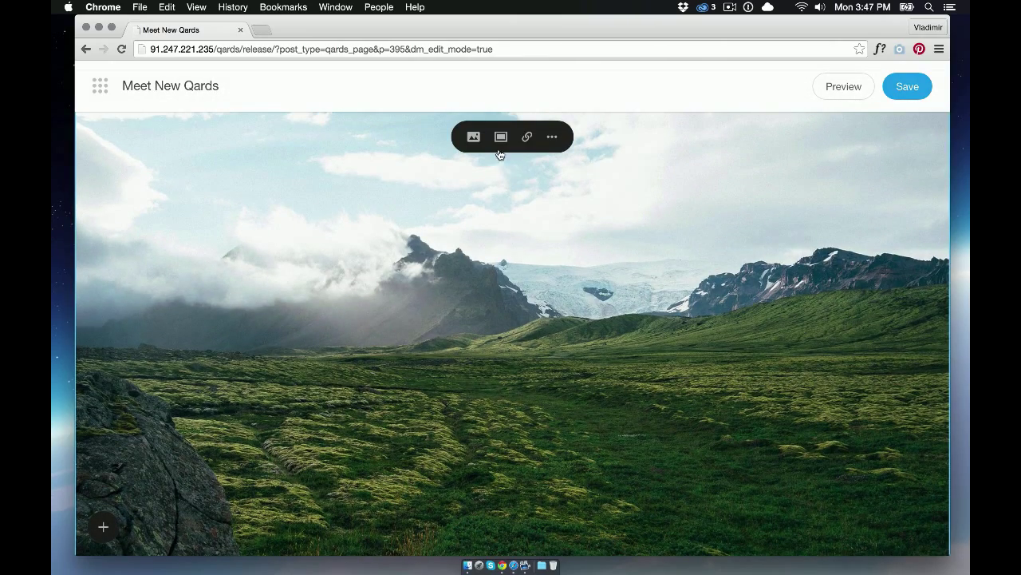
pyautogui.click(500, 141)
pyautogui.click(500, 228)
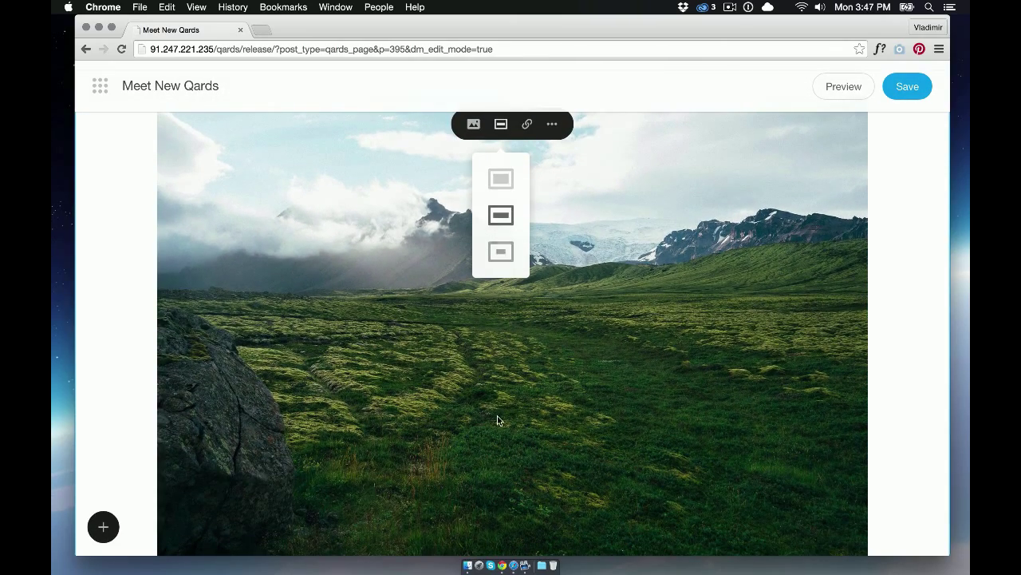
# Step: Replace the landscape picture in the image card with reimagine.png from the Img folder in Finder
pyautogui.click(470, 565)
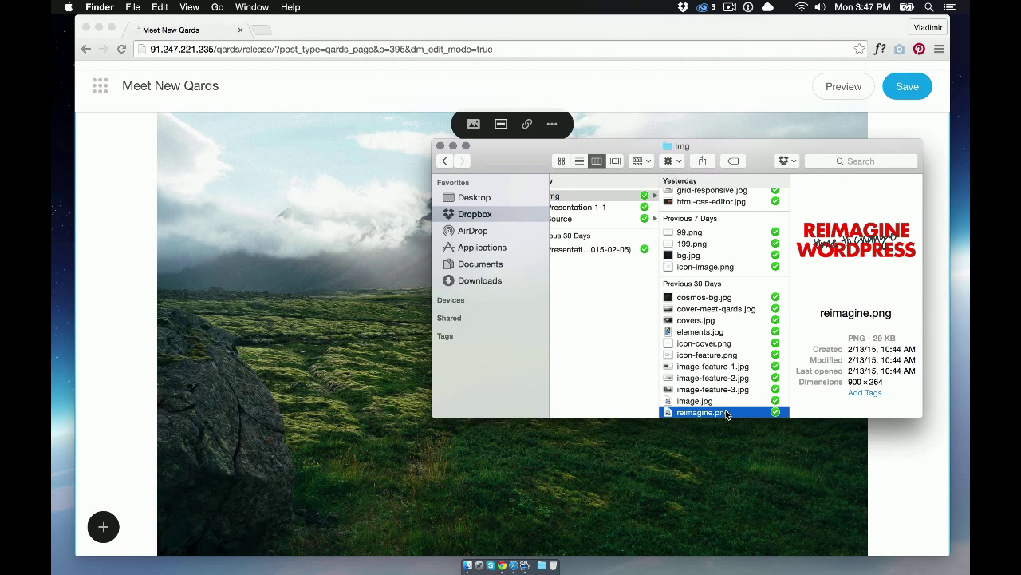
pyautogui.moveTo(726, 415); pyautogui.dragTo(378, 278)
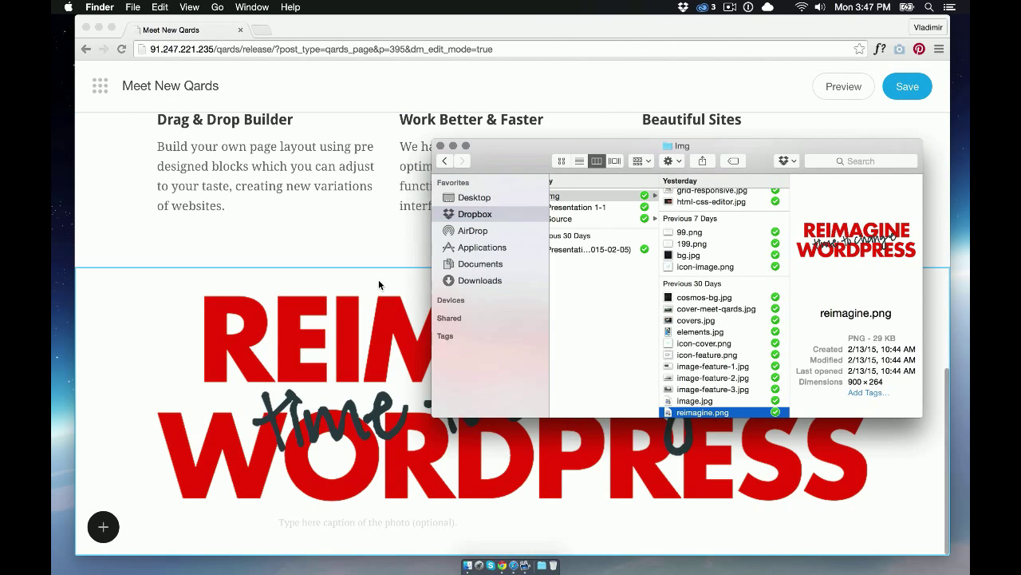
pyautogui.click(377, 318)
pyautogui.scroll(1, 377, 314)
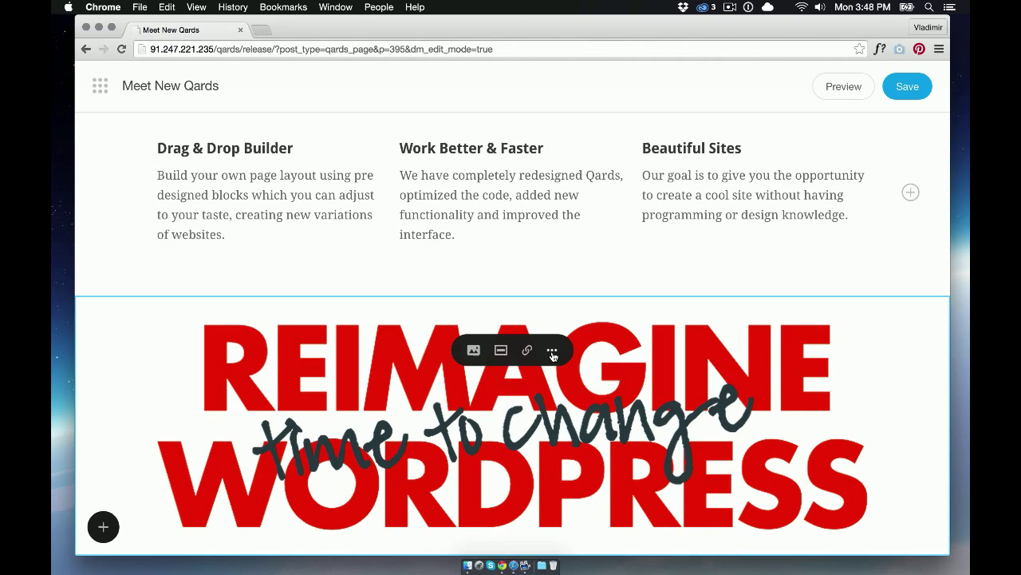
# Step: Change the image card's background to light blue-grey by pasting the hex code #D0DDE3
pyautogui.click(551, 350)
pyautogui.click(556, 463)
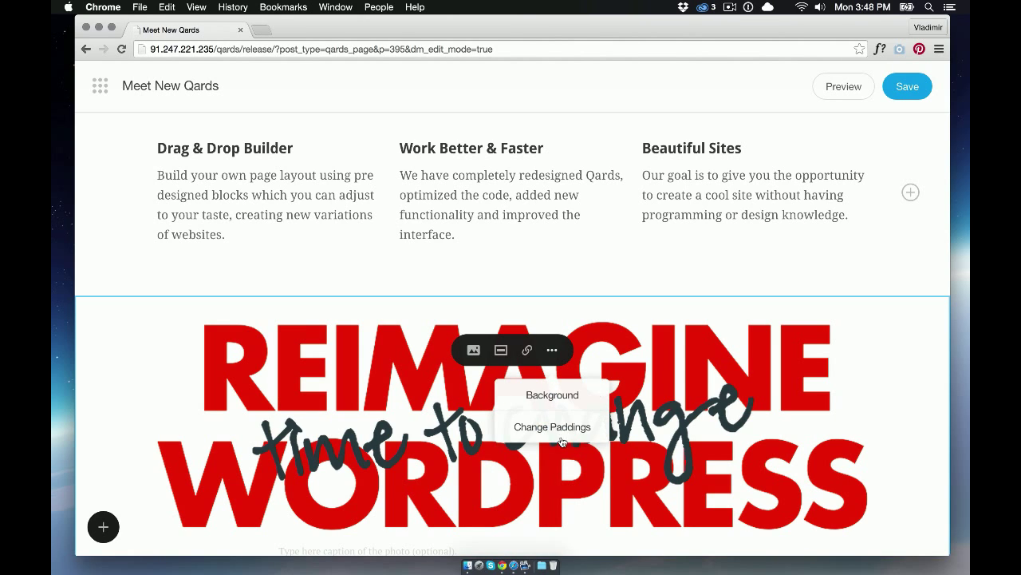
pyautogui.click(563, 396)
pyautogui.scroll(-1, 531, 495)
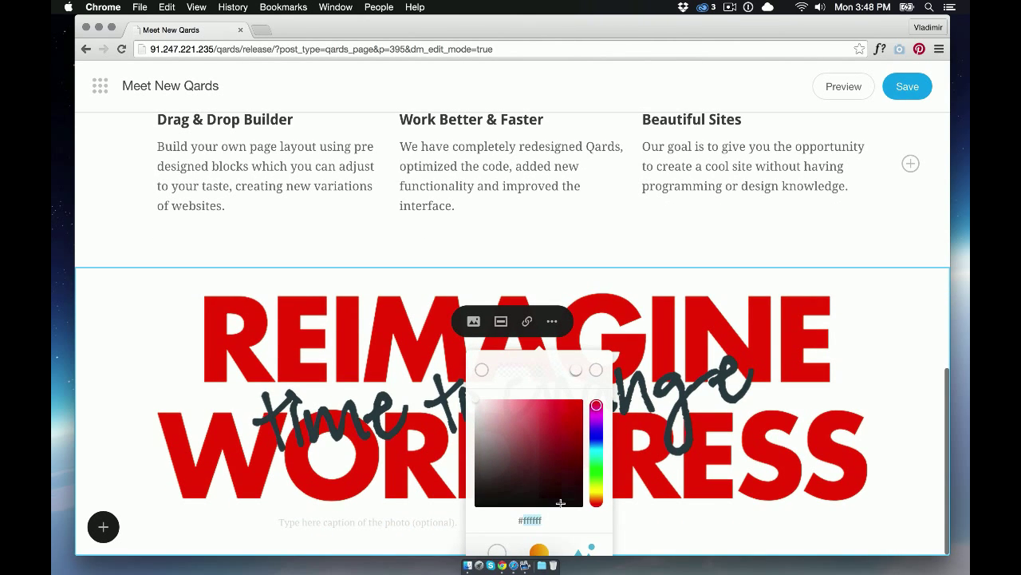
pyautogui.write('#D0DDE3')
pyautogui.click(577, 281)
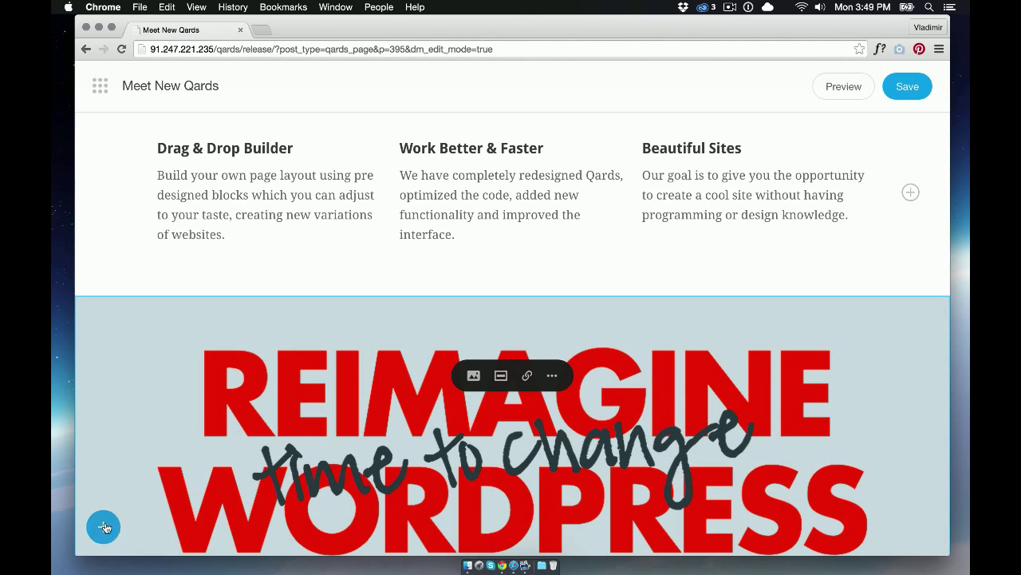
# Step: Add a plain text card below the "Reimagine WordPress" image
pyautogui.click(104, 527)
pyautogui.click(104, 199)
pyautogui.scroll(-3, 295, 359)
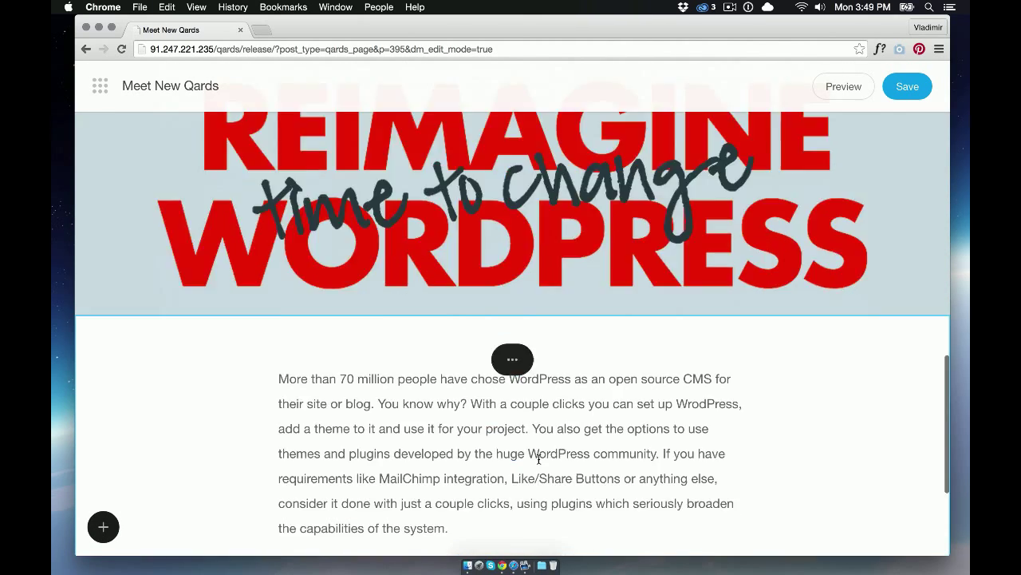
# Step: Set both paragraphs of the WordPress text card in Droid Serif at a larger font size
pyautogui.press('super+a')
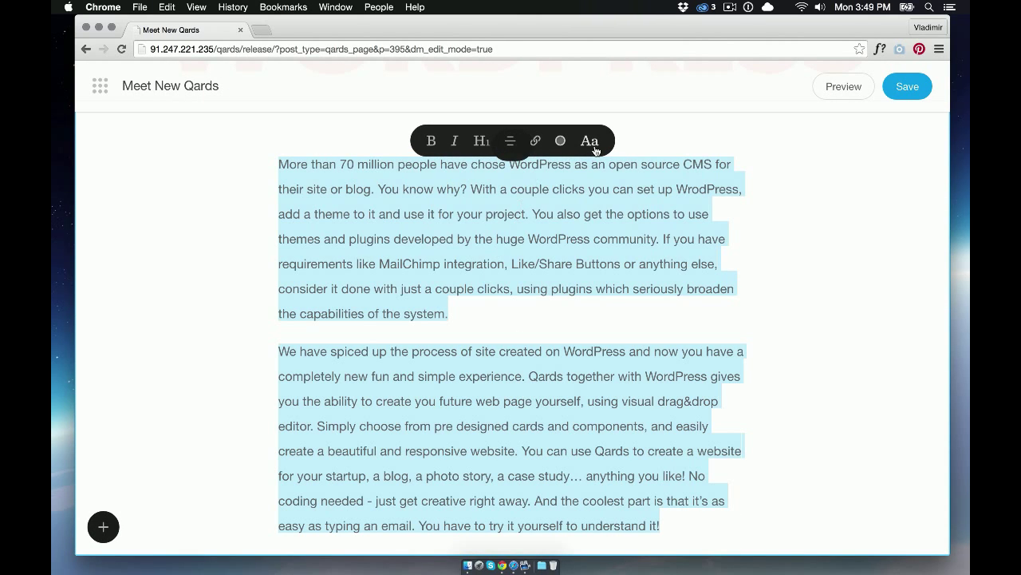
pyautogui.click(595, 148)
pyautogui.scroll(2, 468, 239)
pyautogui.click(452, 239)
pyautogui.moveTo(456, 172); pyautogui.dragTo(482, 174)
pyautogui.click(780, 204)
# Step: Give the WordPress text card the same light blue-grey background by pasting #D0DDE3
pyautogui.scroll(1, 797, 295)
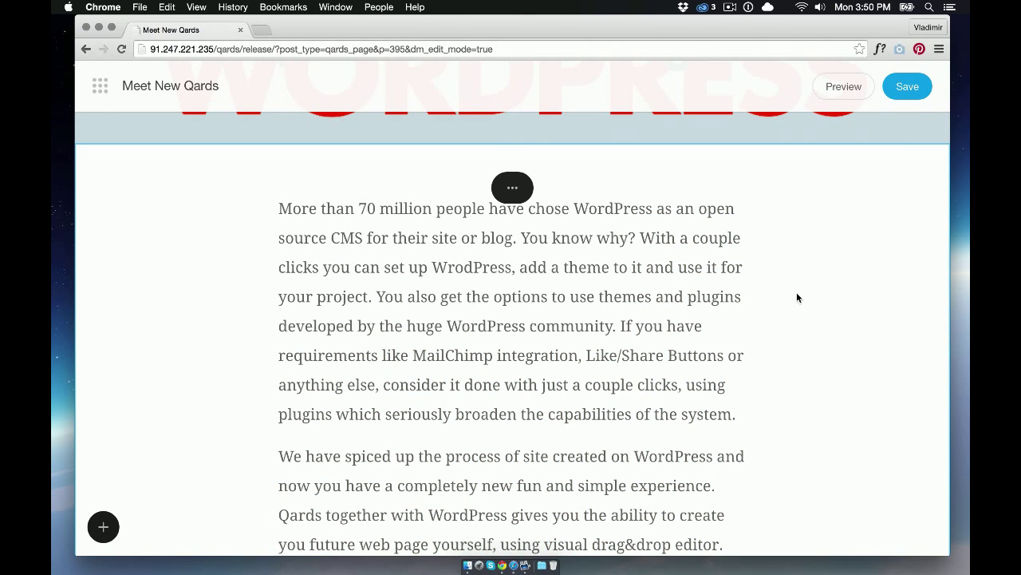
pyautogui.click(512, 189)
pyautogui.click(517, 294)
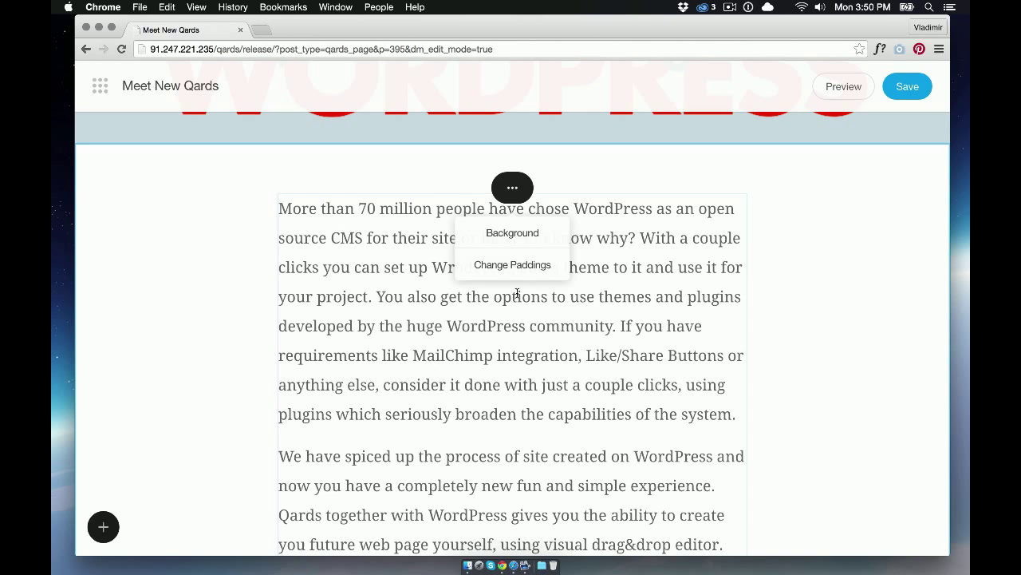
pyautogui.click(531, 234)
pyautogui.write('#D0DDE3')
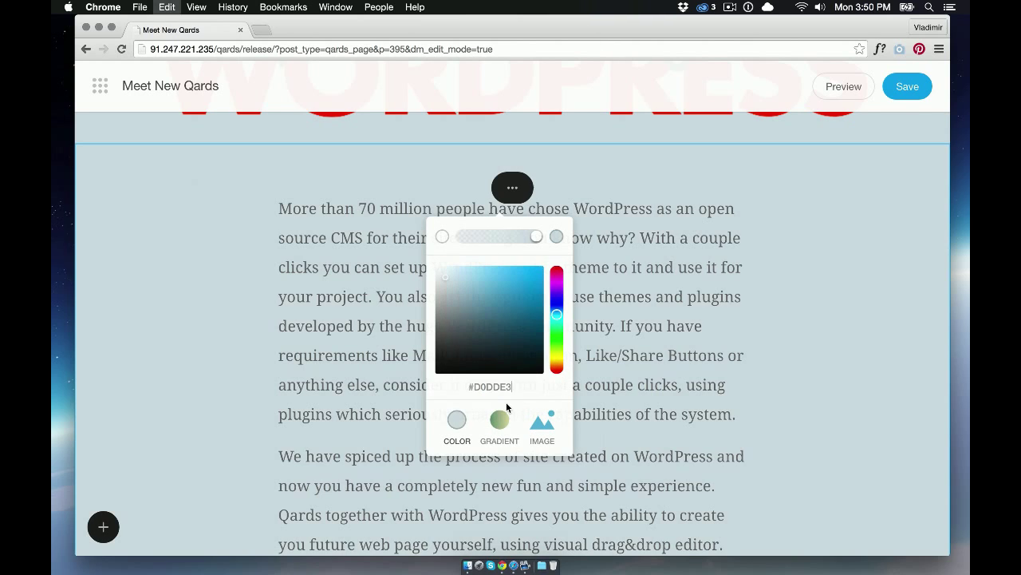
pyautogui.click(762, 328)
# Step: Add the "Thirty Years of Traveler" feature card at the end of the page
pyautogui.scroll(5, 771, 322)
pyautogui.scroll(-4, 771, 321)
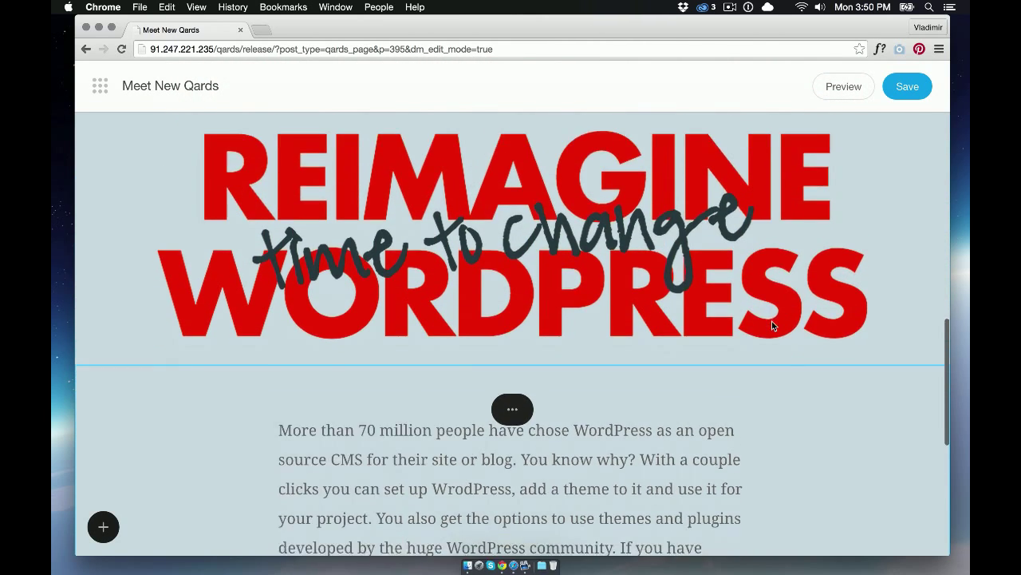
pyautogui.scroll(-3, 772, 322)
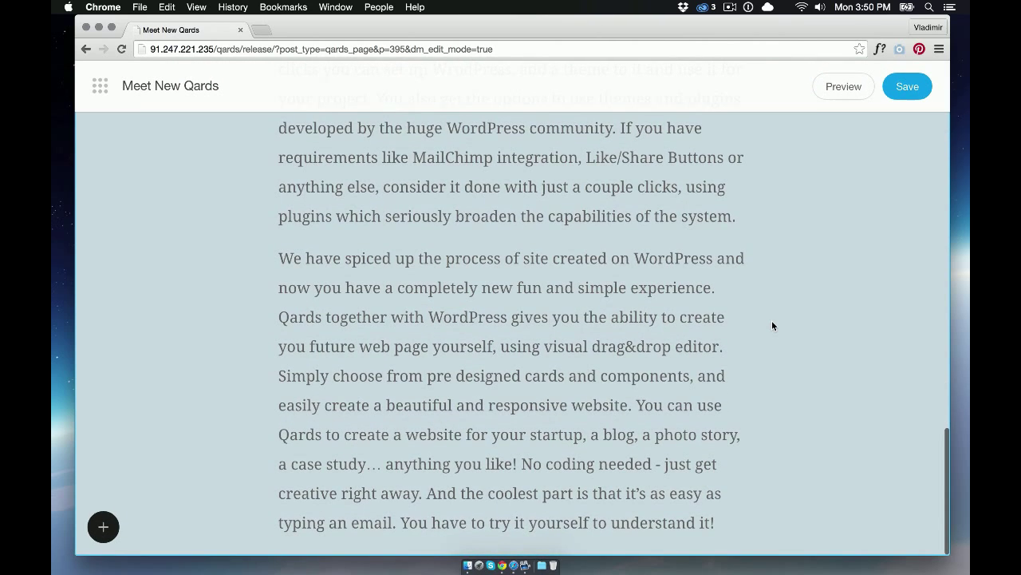
pyautogui.click(103, 527)
pyautogui.moveTo(159, 230)
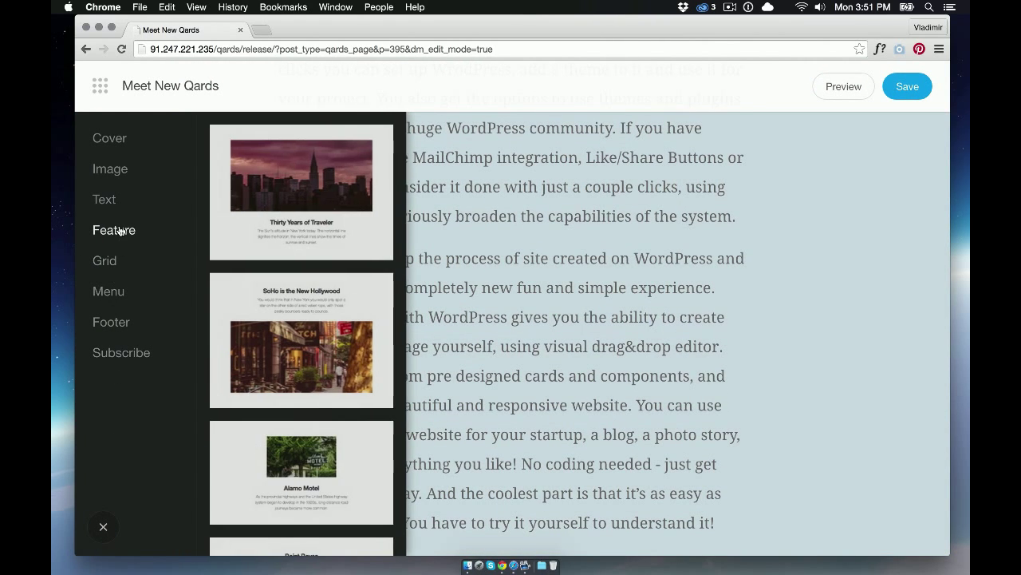
pyautogui.click(267, 210)
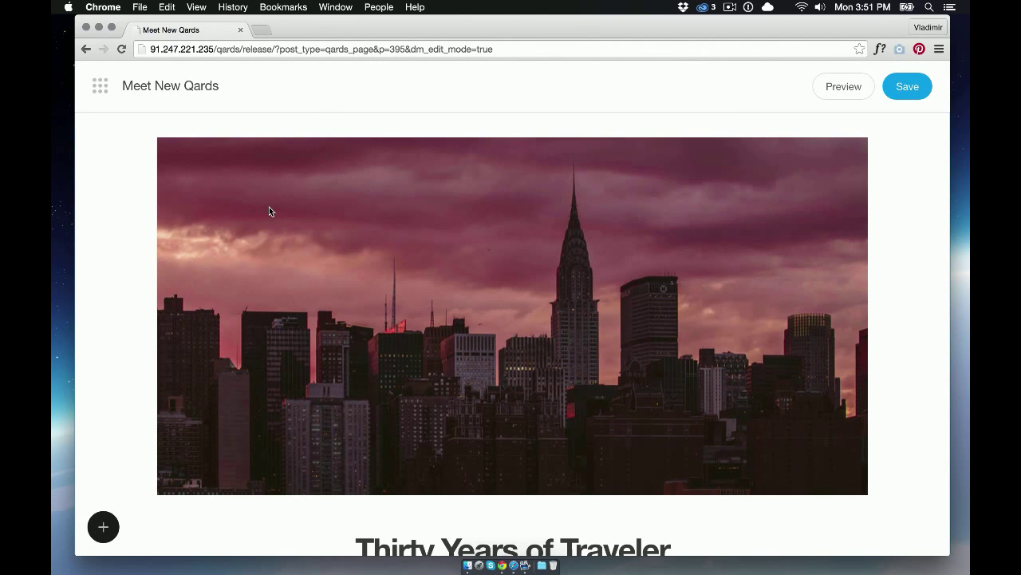
# Step: Replace the feature card's skyline picture with the YouTube video bYR-spdWhmA and turn on autoplay
pyautogui.moveTo(506, 181)
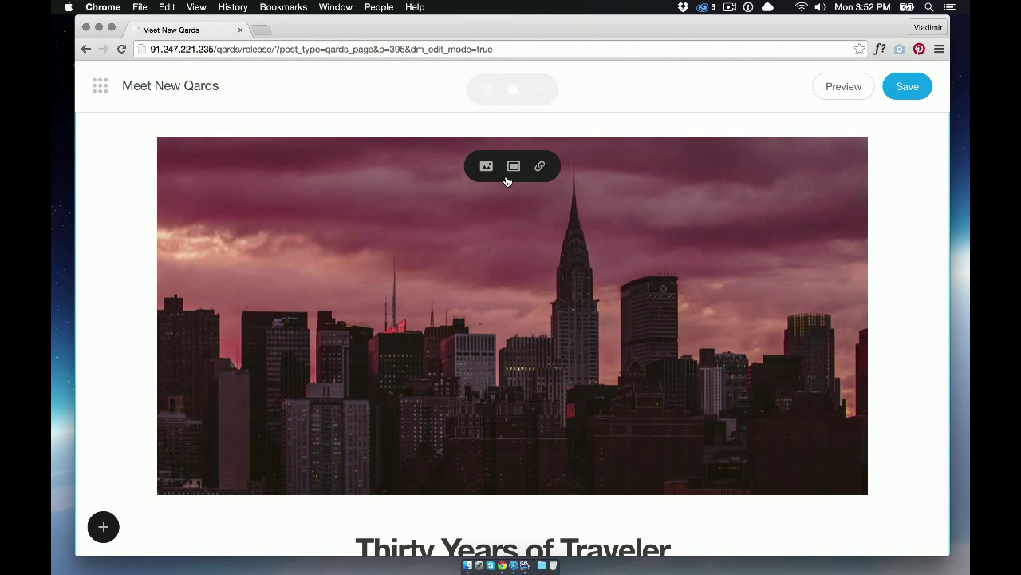
pyautogui.click(486, 166)
pyautogui.click(518, 221)
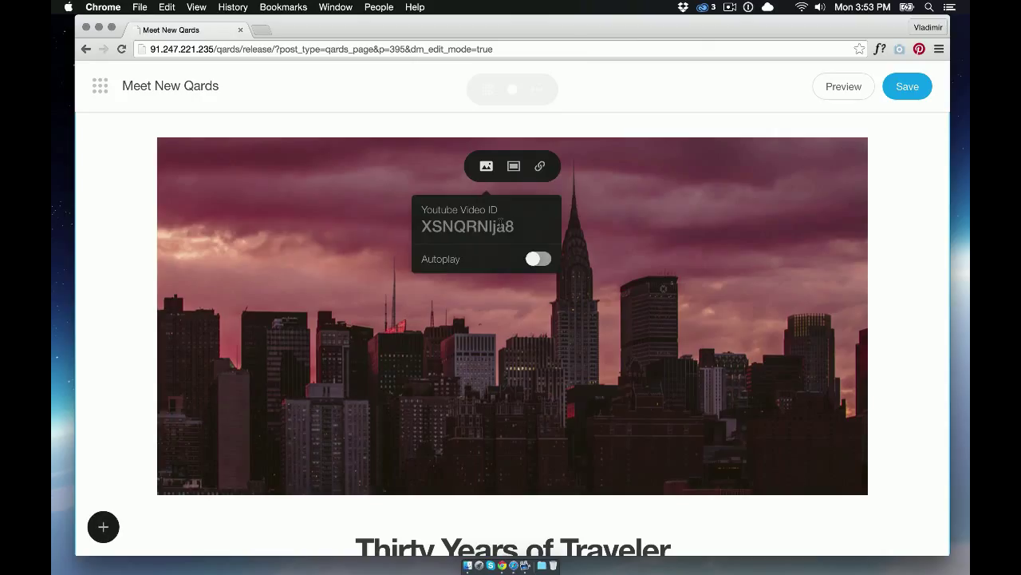
pyautogui.write('bYR-spdWhmA')
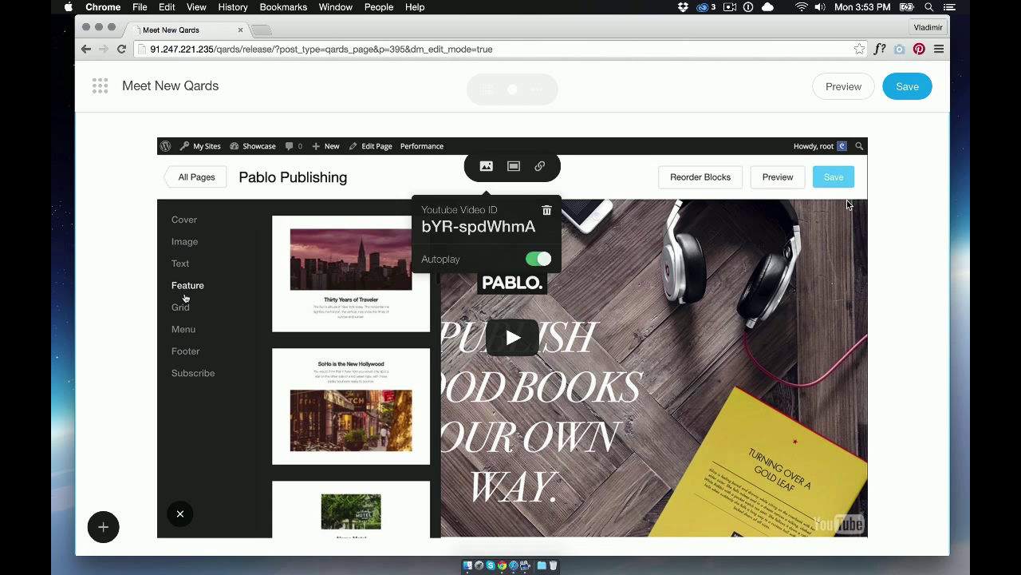
pyautogui.click(891, 195)
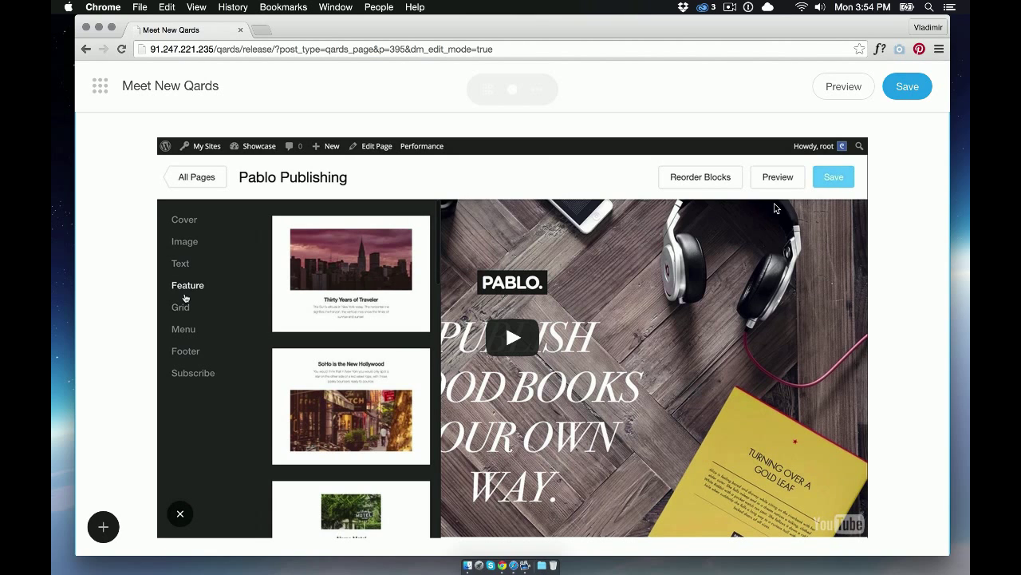
# Step: Change the "Thirty Years of Traveler" heading's colour to dark slate and its font to Droid Sans
pyautogui.scroll(-5, 774, 207)
pyautogui.tripleClick(631, 412)
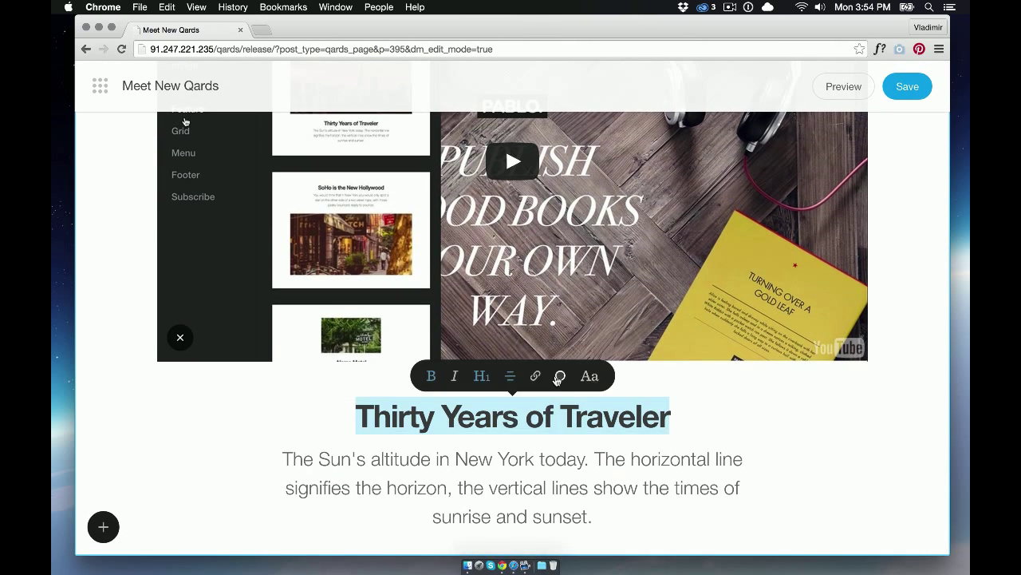
pyautogui.click(560, 374)
pyautogui.tripleClick(616, 417)
pyautogui.click(592, 377)
pyautogui.scroll(4, 495, 351)
pyautogui.click(474, 343)
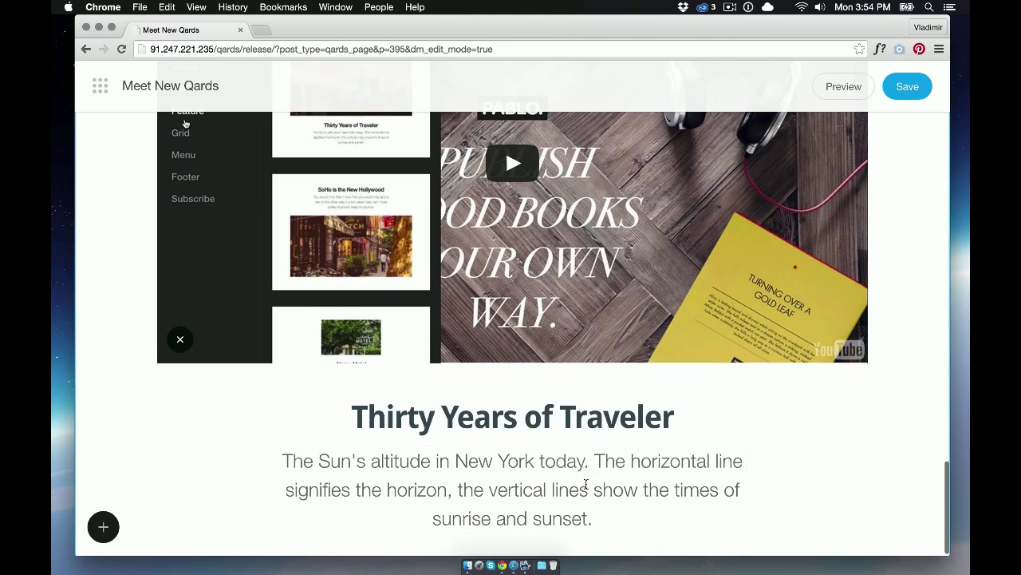
# Step: Turn the feature description into left-aligned body text and recolour it with the pasted hex code
pyautogui.tripleClick(586, 488)
pyautogui.click(484, 420)
pyautogui.click(515, 470)
pyautogui.click(561, 463)
pyautogui.doubleClick(503, 468)
pyautogui.press('super+v')
# Step: Set the feature card's description in Droid Serif at a larger font size
pyautogui.tripleClick(659, 493)
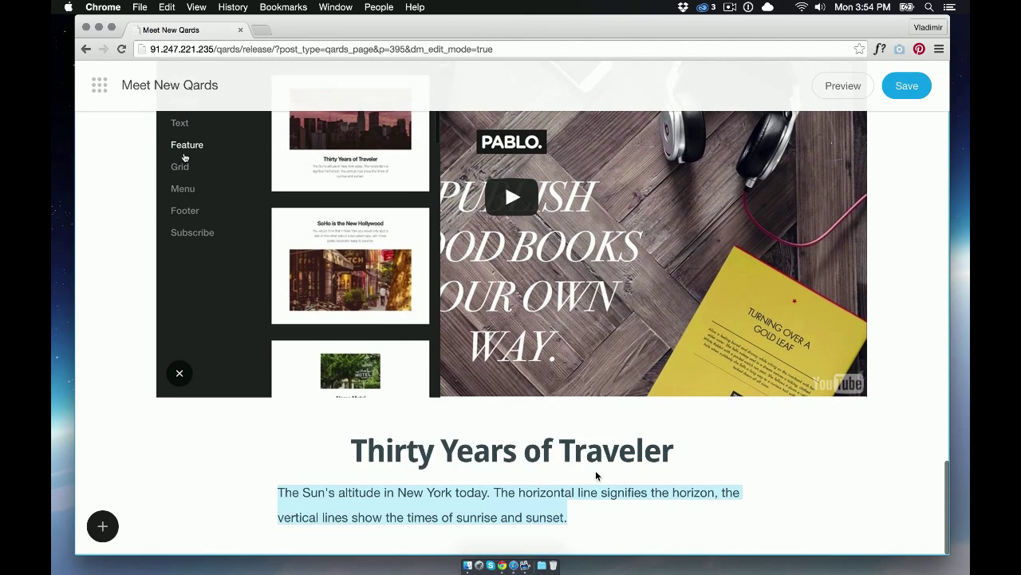
pyautogui.click(587, 463)
pyautogui.scroll(2, 473, 389)
pyautogui.click(473, 389)
pyautogui.click(748, 442)
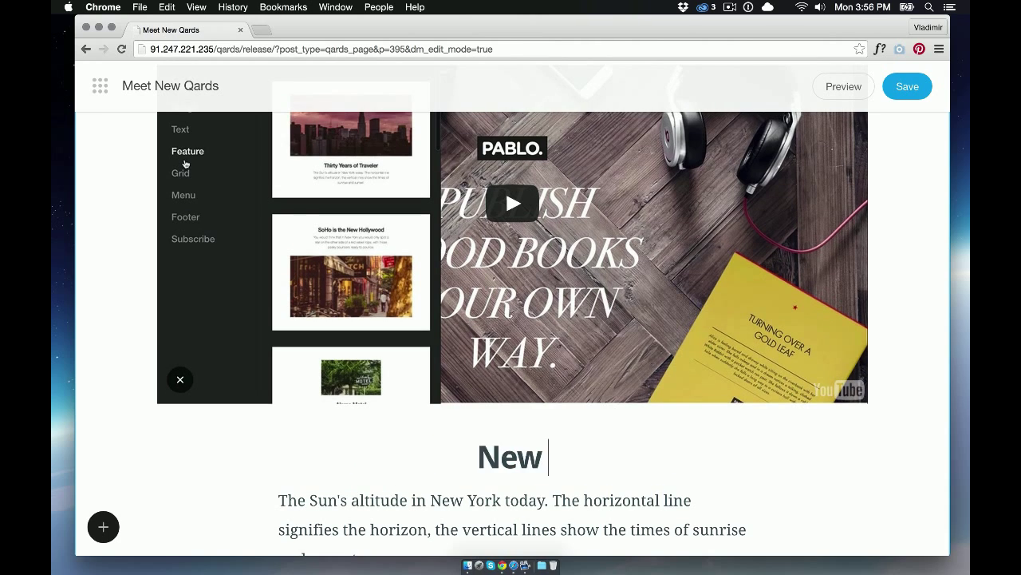
# Step: Replace the feature heading with "New Features" and paste the Release v1.1 text over the description
pyautogui.write('Features')
pyautogui.scroll(-1, 511, 479)
pyautogui.tripleClick(515, 497)
pyautogui.write('Release v1.1 is a huge and global update with new useful features. We have redesigned Qard pretty much from zero for you to be able to do things you couldn’t imagine before. Completely new components Grid, Text, Cover, Feature, which will help you tell your story in a very cool way! You can also integrate pages created with Qards to your blog or website. All of this looks even cooler now and works even faster. New Qards is full of new features that will make for a better experience. Show All Features')
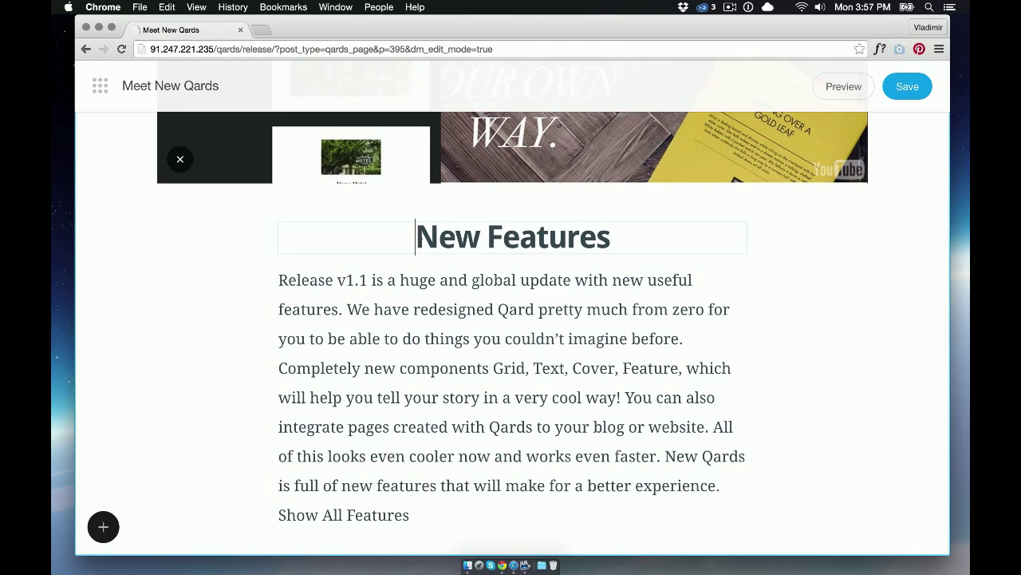
pyautogui.scroll(4, 704, 262)
pyautogui.scroll(8, 704, 261)
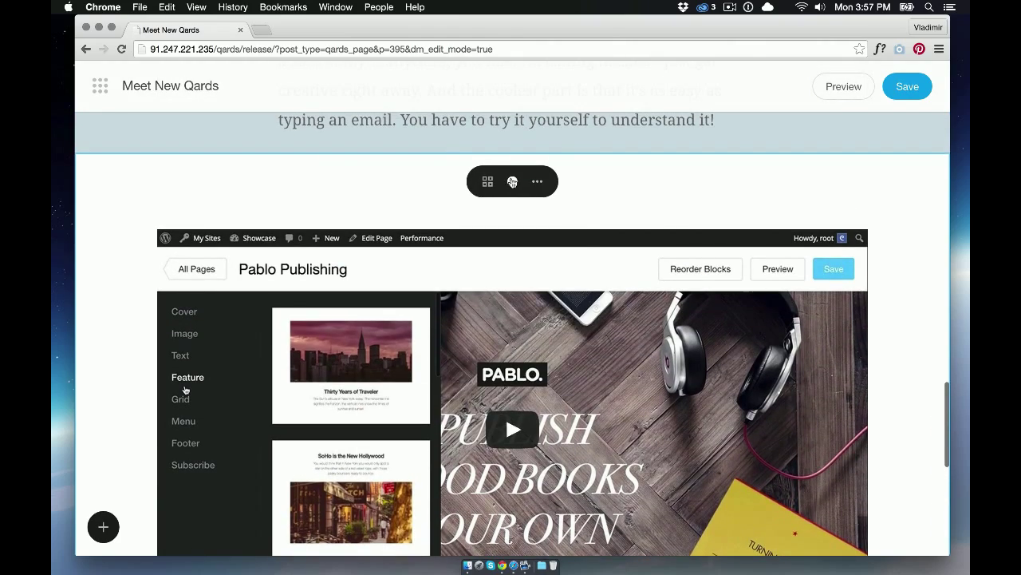
# Step: Recolour the New Features card's background with the pasted light-blue colour code to match the text card above
pyautogui.click(512, 181)
pyautogui.write('C8D8DE')
pyautogui.click(702, 214)
pyautogui.scroll(4, 702, 214)
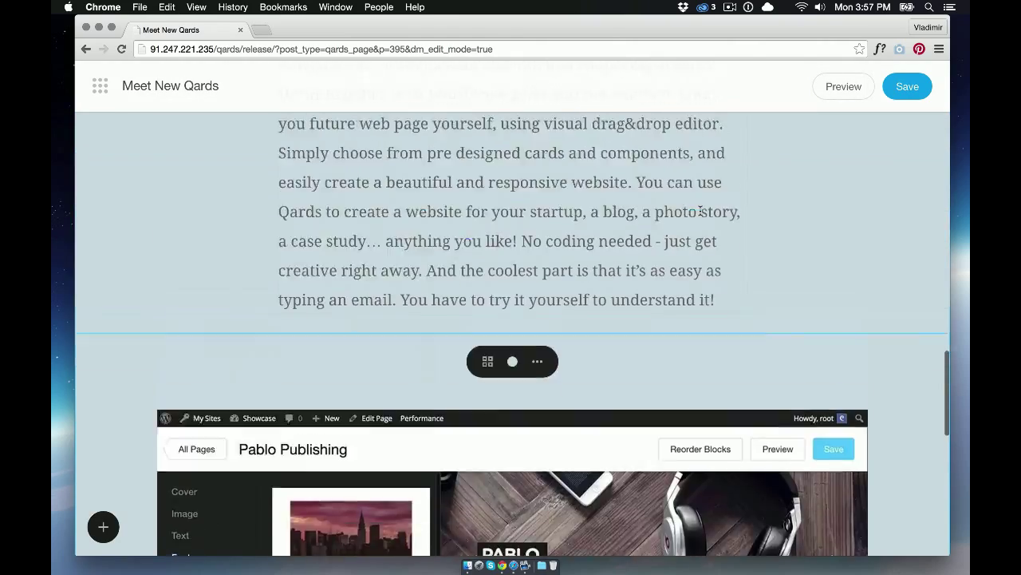
pyautogui.scroll(-14, 701, 214)
pyautogui.scroll(-3, 700, 213)
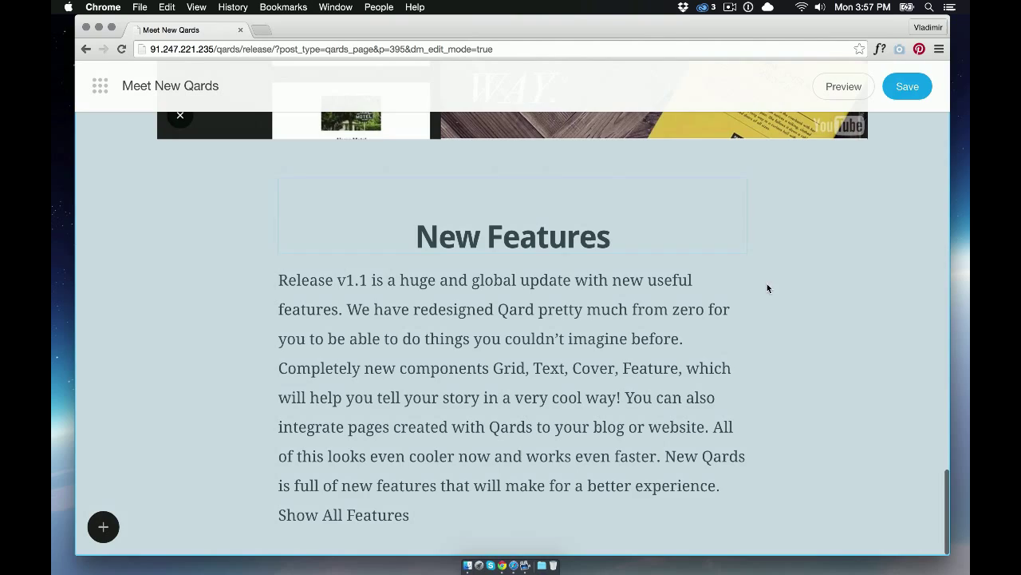
# Step: Add the bridge-photo cover card below New Features and replace its background image with covers.jpg
pyautogui.click(103, 526)
pyautogui.click(109, 138)
pyautogui.scroll(-10, 301, 335)
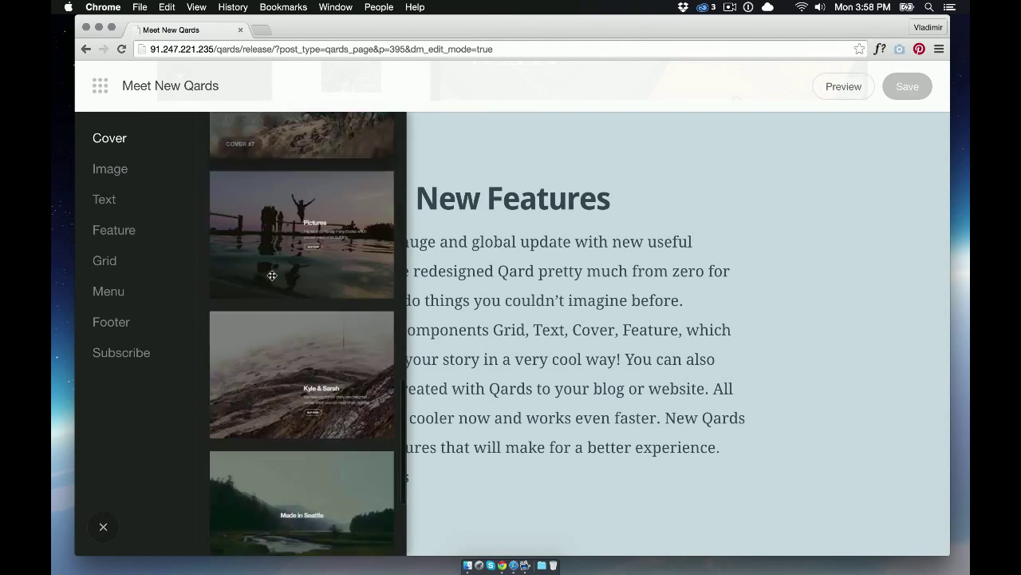
pyautogui.click(312, 432)
pyautogui.click(468, 565)
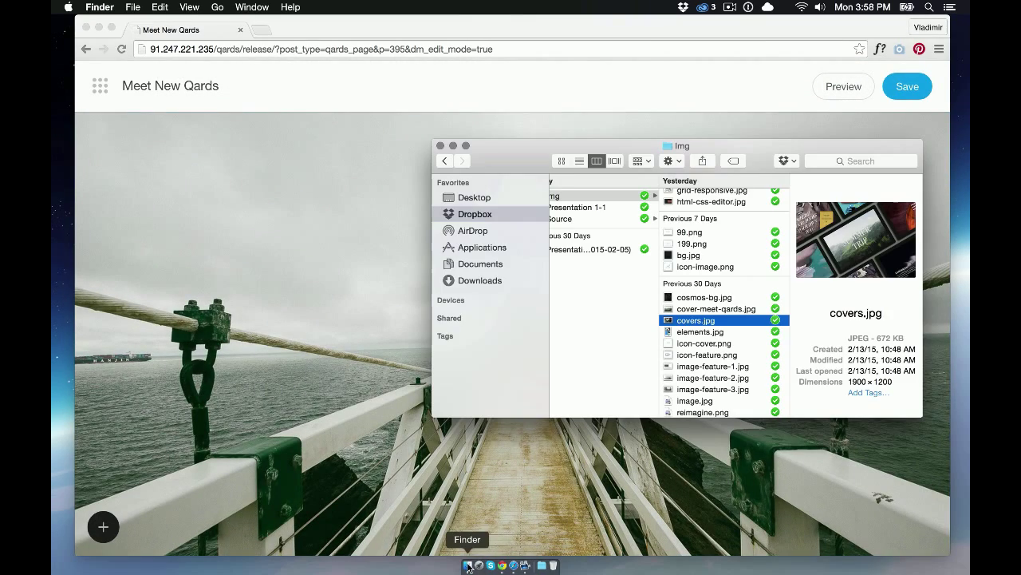
pyautogui.moveTo(657, 330); pyautogui.dragTo(307, 367)
pyautogui.click(307, 366)
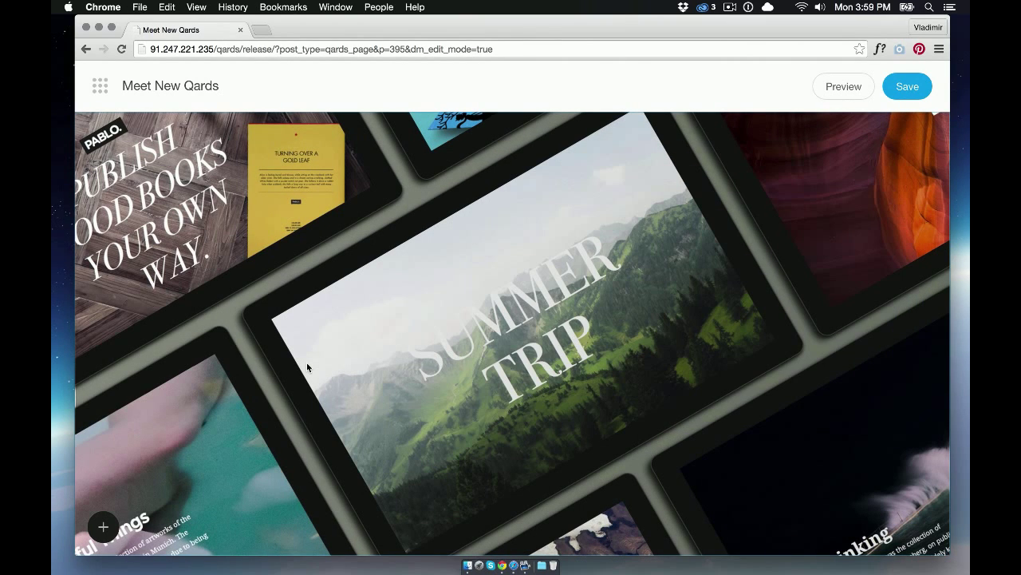
# Step: Add the Image #6 card below the tablet collage cover
pyautogui.click(103, 527)
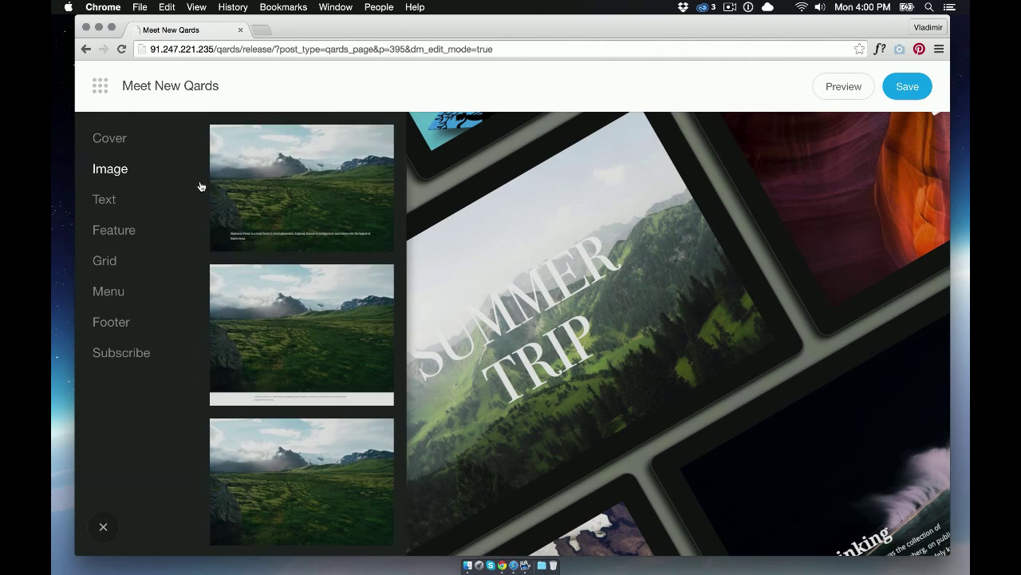
pyautogui.scroll(-10, 290, 263)
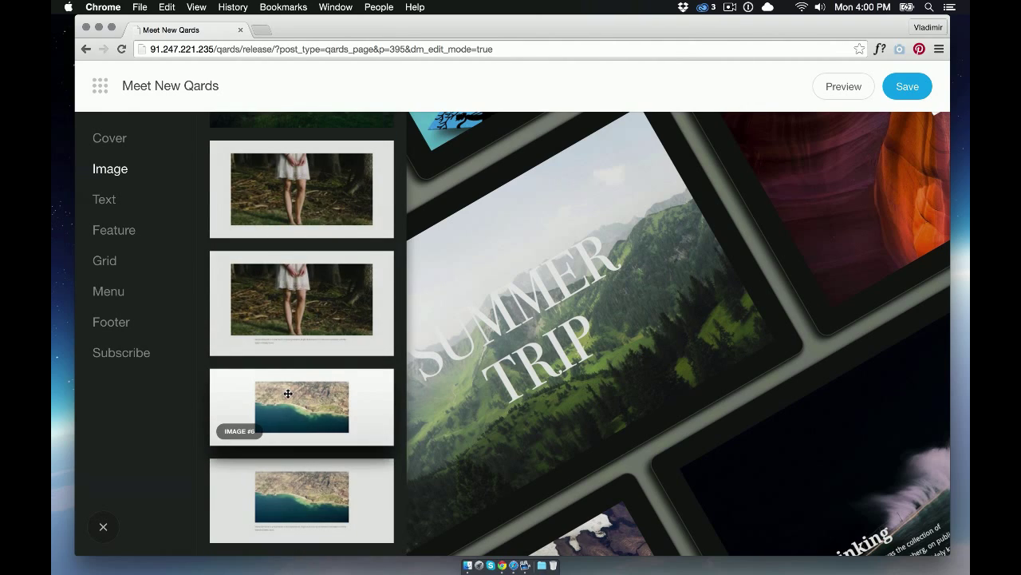
pyautogui.click(288, 393)
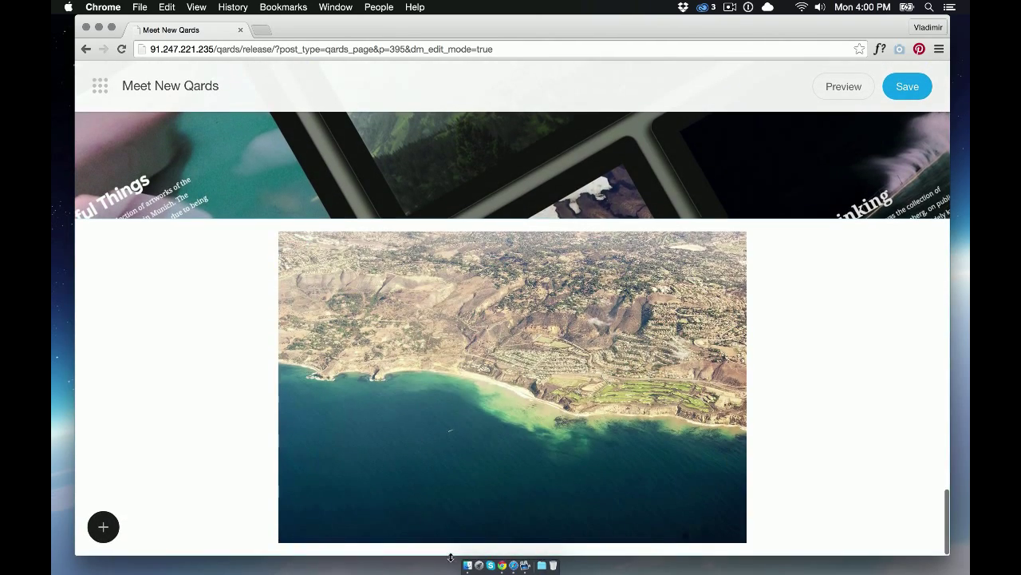
# Step: Replace the coastal photo with the green text-lines icon from the Img folder and increase the space above it
pyautogui.click(467, 564)
pyautogui.moveTo(702, 405); pyautogui.dragTo(348, 399)
pyautogui.click(431, 514)
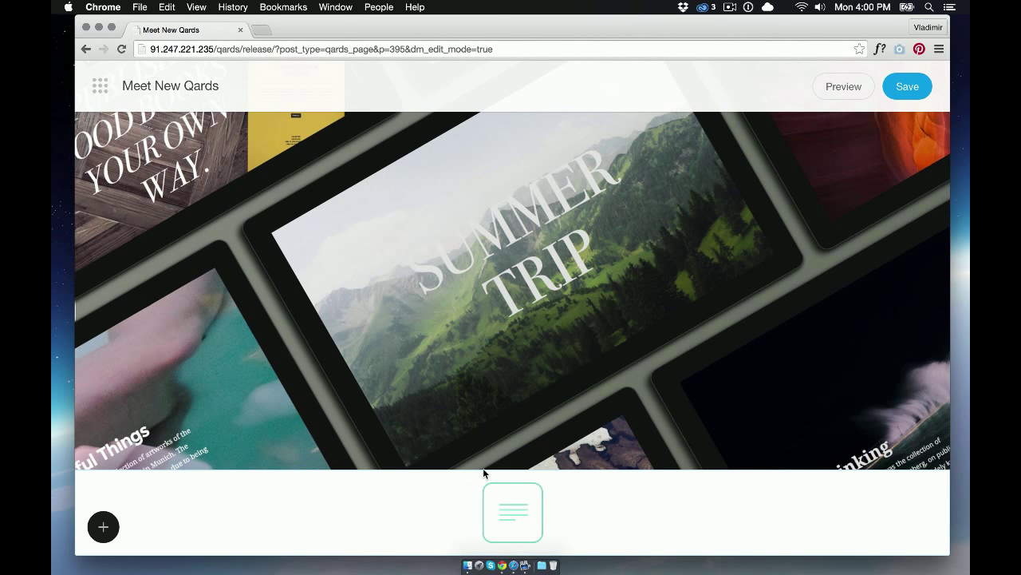
pyautogui.moveTo(496, 473); pyautogui.dragTo(497, 426)
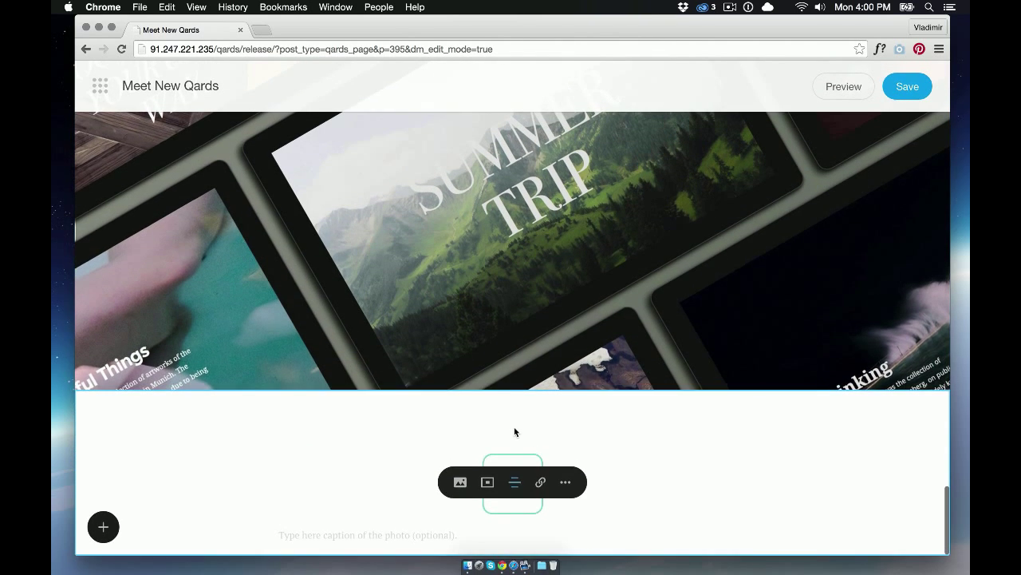
# Step: Add the three-column Grid #2 card below the green icon and reduce the space above its heading
pyautogui.click(103, 526)
pyautogui.moveTo(111, 267)
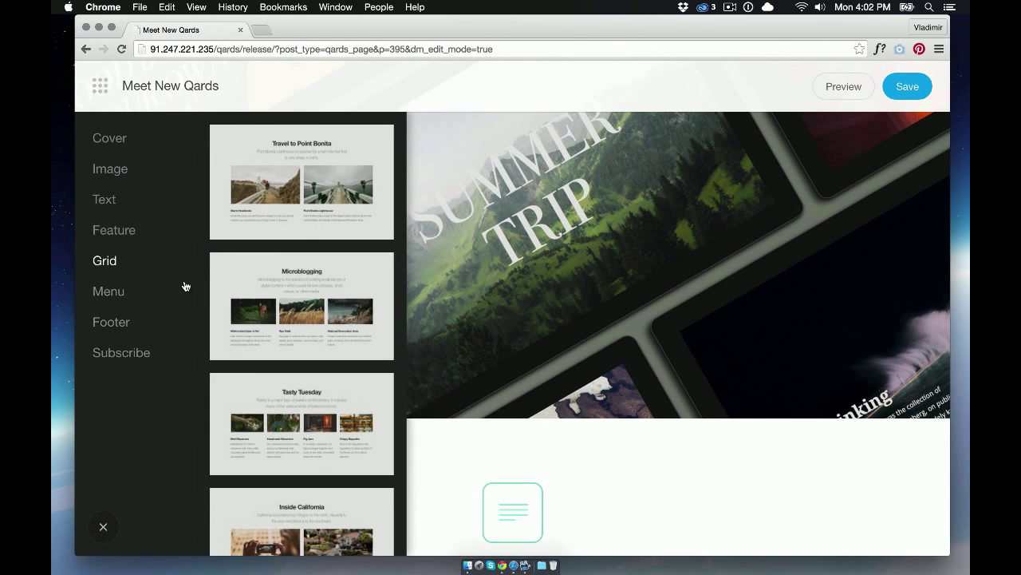
pyautogui.click(268, 301)
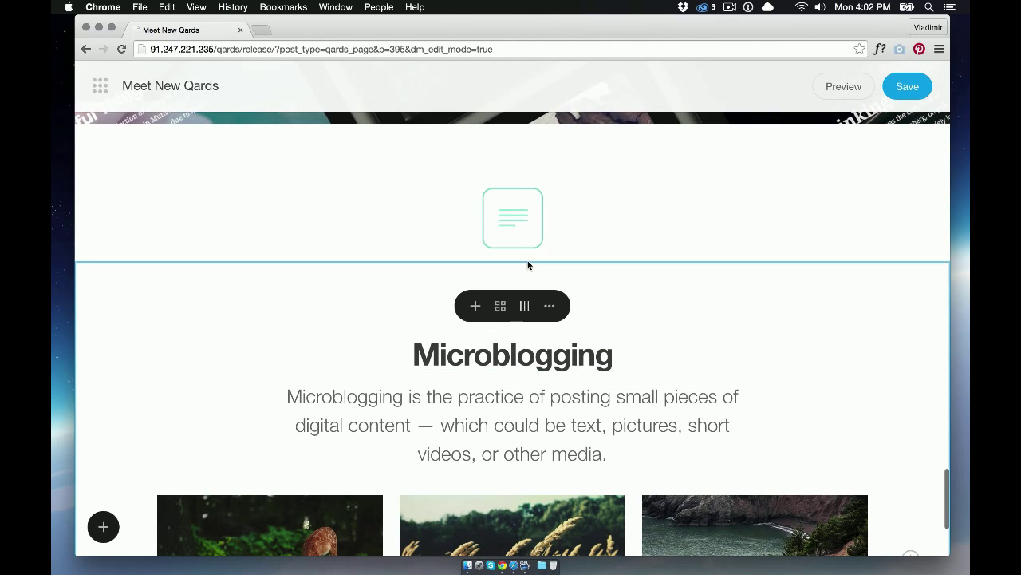
pyautogui.moveTo(529, 262); pyautogui.dragTo(527, 307)
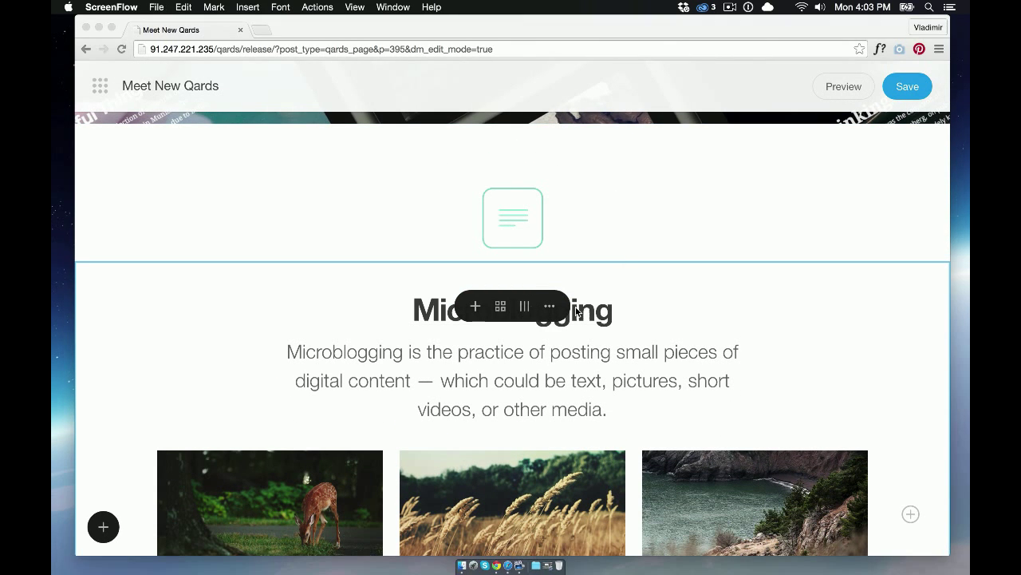
# Step: Hide the media element in the Microblogging grid card
pyautogui.click(500, 307)
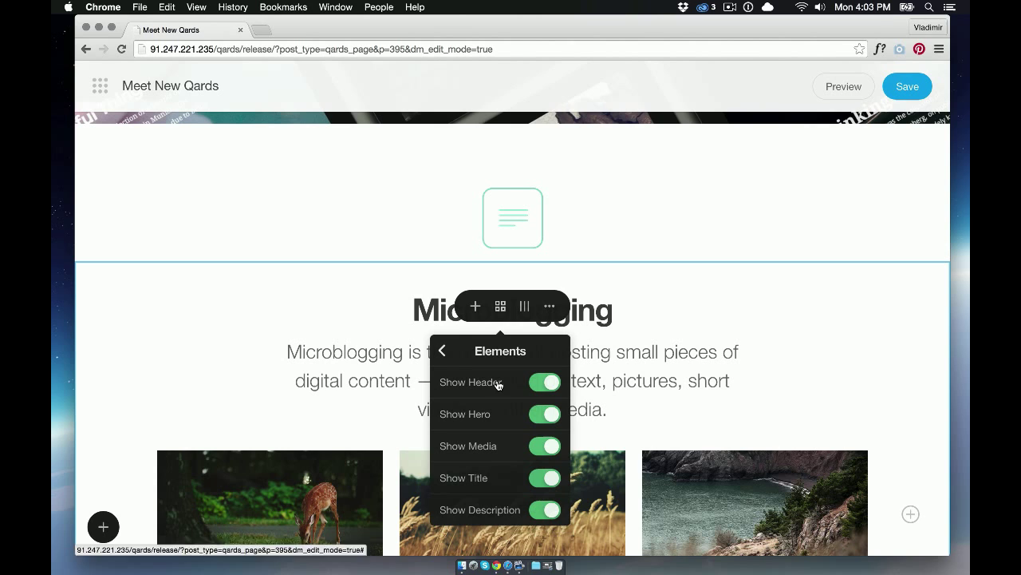
pyautogui.click(545, 445)
pyautogui.click(773, 306)
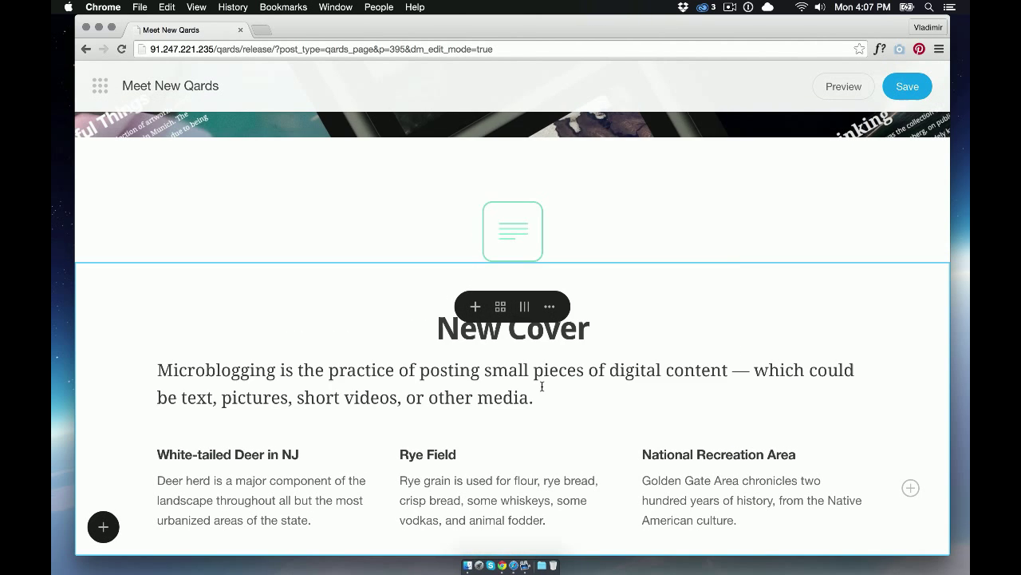
# Step: Replace the Microblogging heading with "New Cover" and paste the new cover introduction over the description
pyautogui.tripleClick(540, 391)
pyautogui.write('Usually this component starts a new web page. Cover will now have the possibility to change the layout on the fly, image drag&drop, a new color/opacity widget. You can also use thousands of amazingly creative commons video as a background for Cover. This component will look even better when you put your story in it.')
pyautogui.scroll(-3, 724, 364)
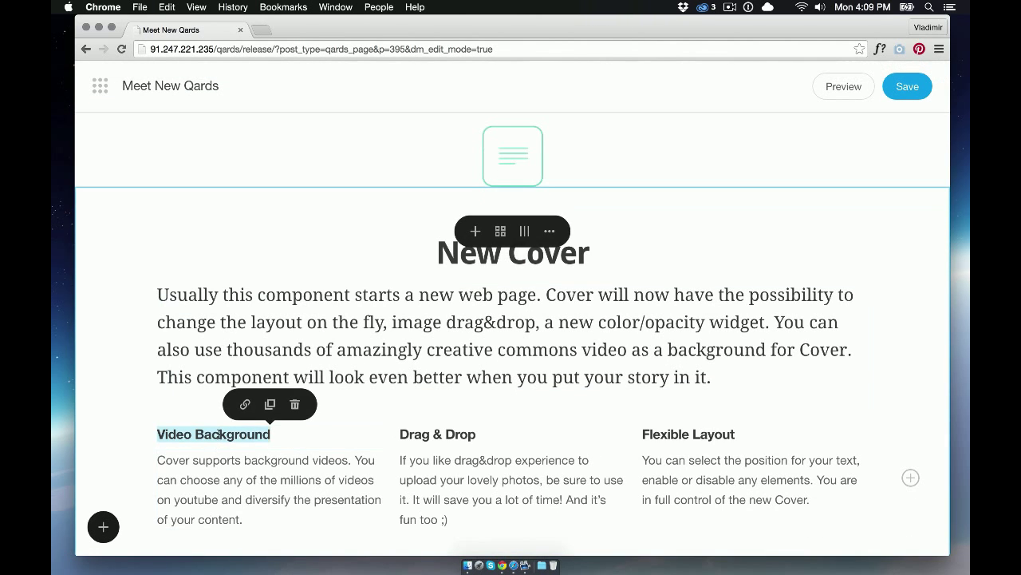
# Step: Set the New Cover grid's column titles in Droid Sans and their descriptions in Droid Serif
pyautogui.click(269, 405)
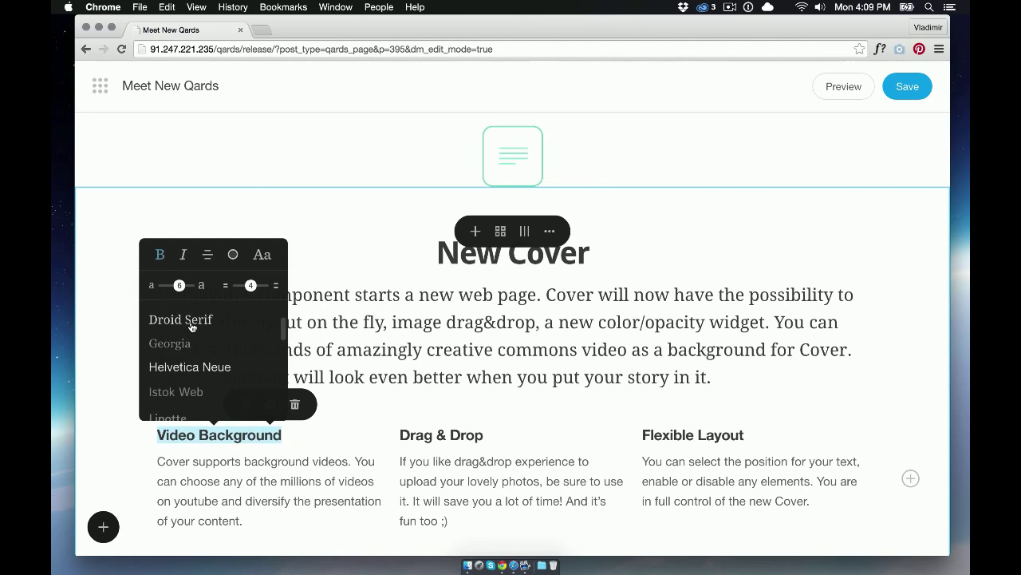
pyautogui.tripleClick(219, 484)
pyautogui.click(317, 428)
pyautogui.click(235, 359)
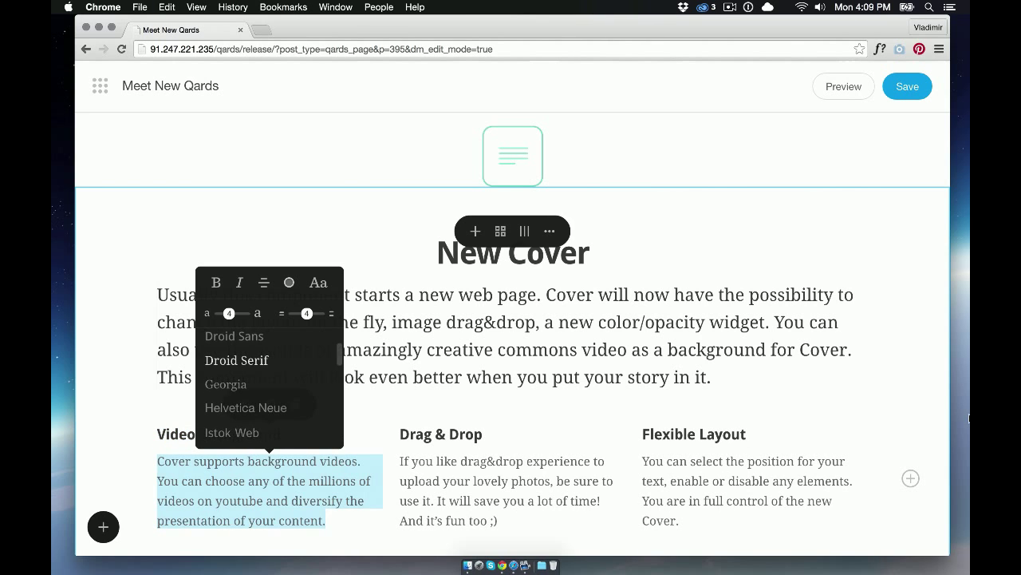
pyautogui.click(914, 348)
pyautogui.scroll(-2, 914, 347)
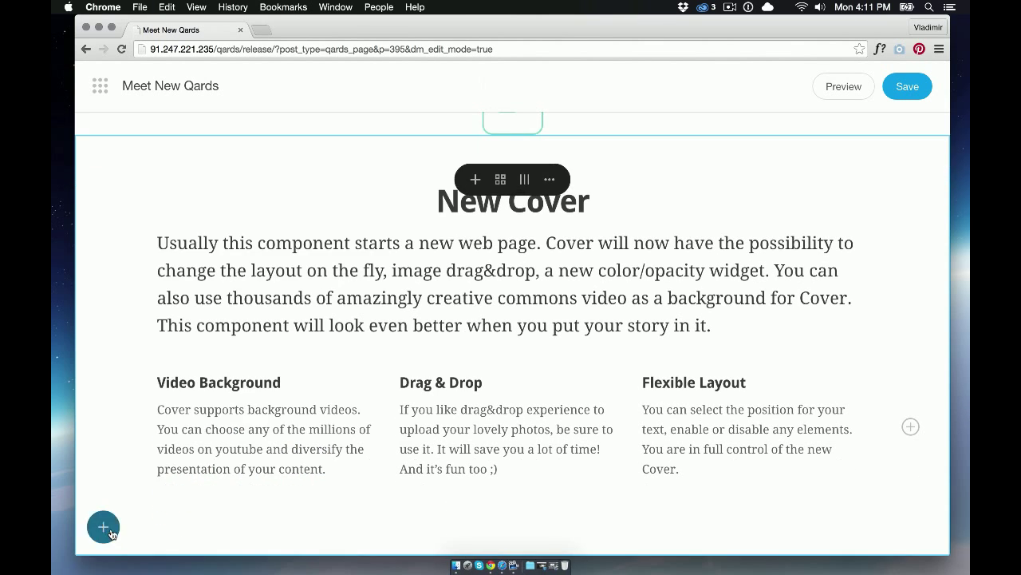
# Step: Add the Cover #11 card below the New Cover grid and replace its background image with feature.jpg
pyautogui.click(103, 527)
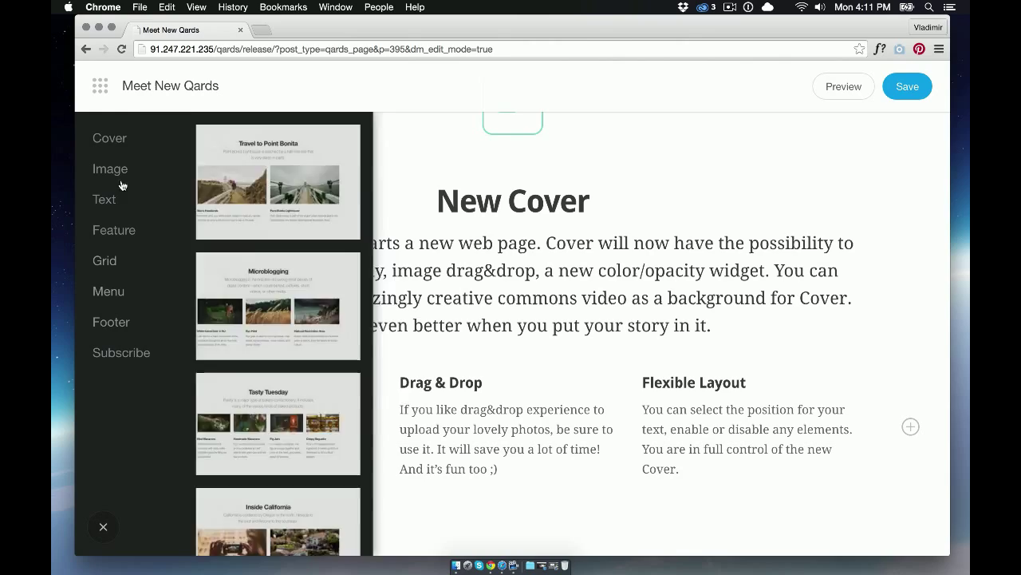
pyautogui.scroll(-13, 280, 319)
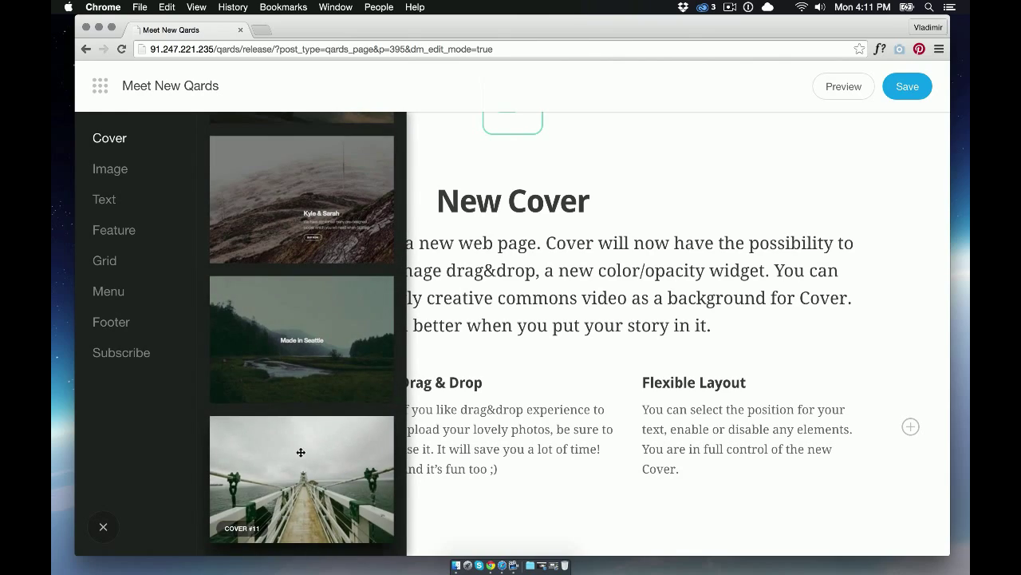
pyautogui.click(301, 452)
pyautogui.click(455, 568)
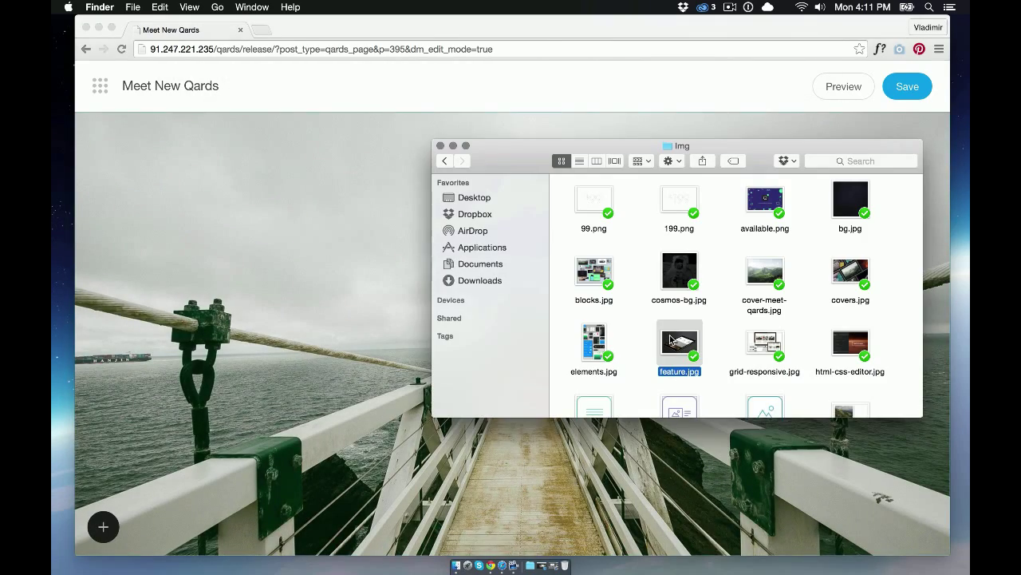
pyautogui.moveTo(678, 351); pyautogui.dragTo(344, 332)
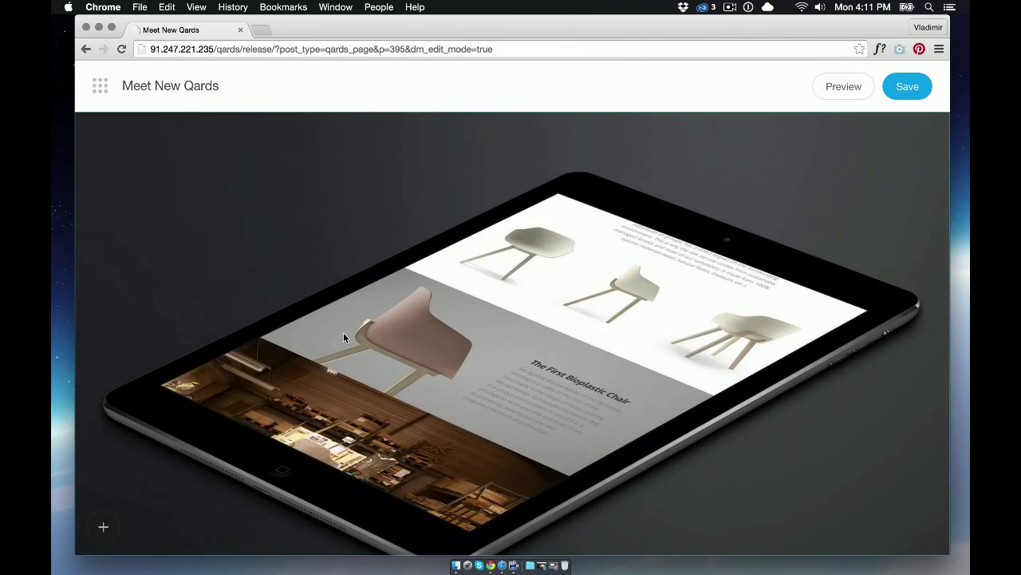
# Step: Duplicate the green icon card below the chair tablet cover and replace the copy's image with the purple feature icon
pyautogui.scroll(10, 343, 332)
pyautogui.click(567, 233)
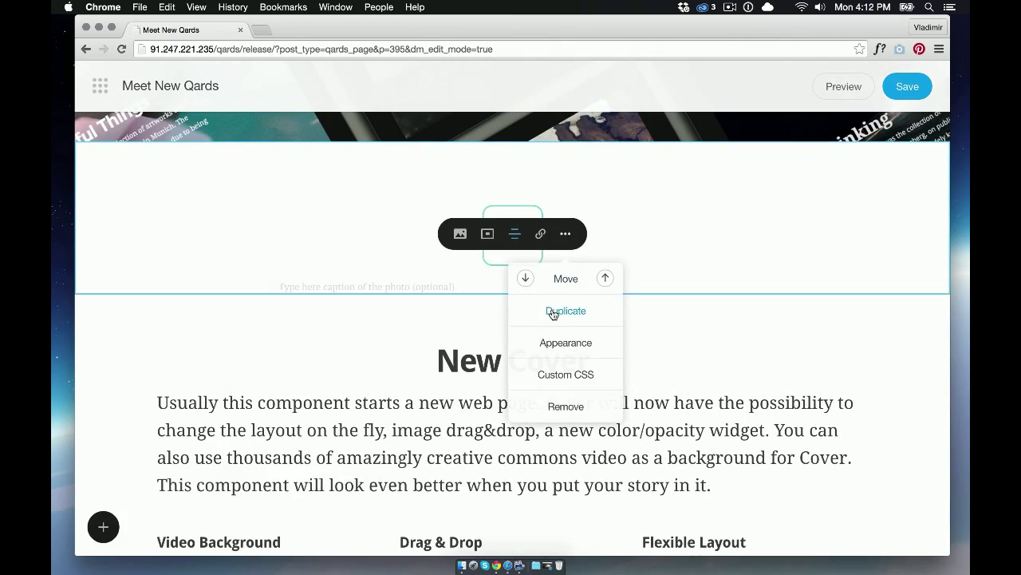
pyautogui.click(553, 312)
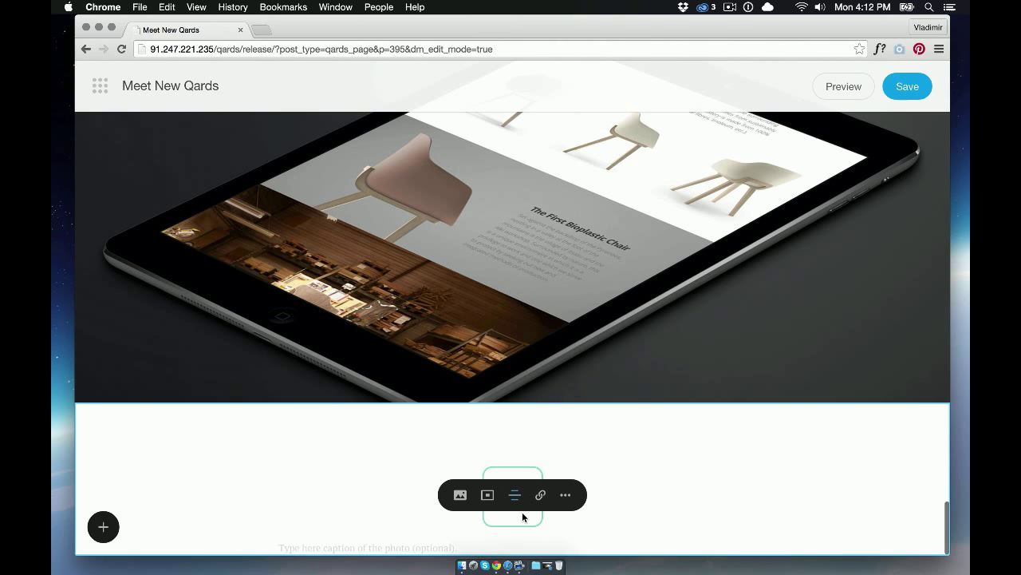
pyautogui.click(462, 567)
pyautogui.moveTo(679, 310); pyautogui.dragTo(544, 525)
pyautogui.click(656, 437)
# Step: Duplicate the New Cover grid card and place the copy below the purple feature icon
pyautogui.scroll(1, 663, 379)
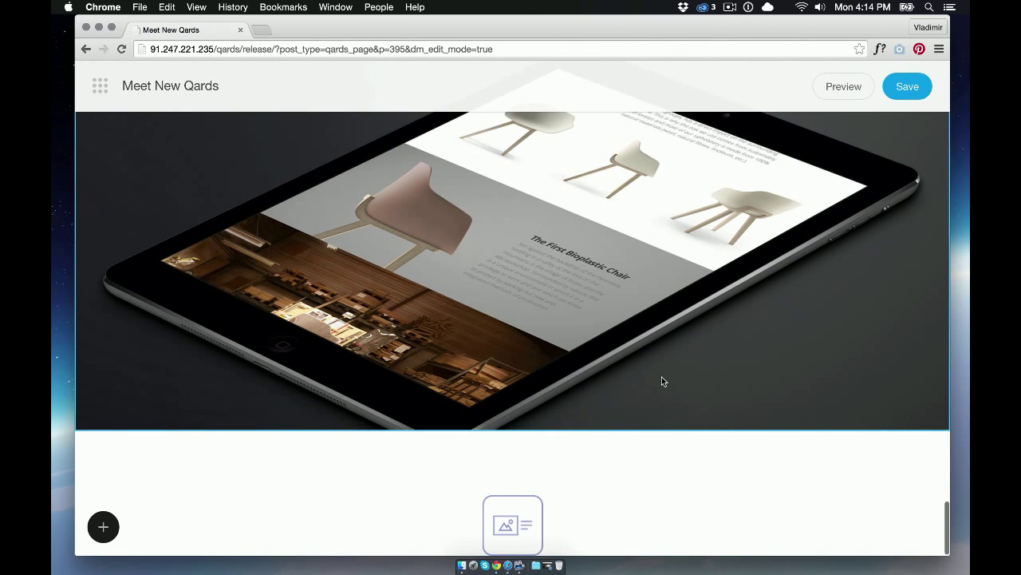
pyautogui.scroll(-5, 662, 382)
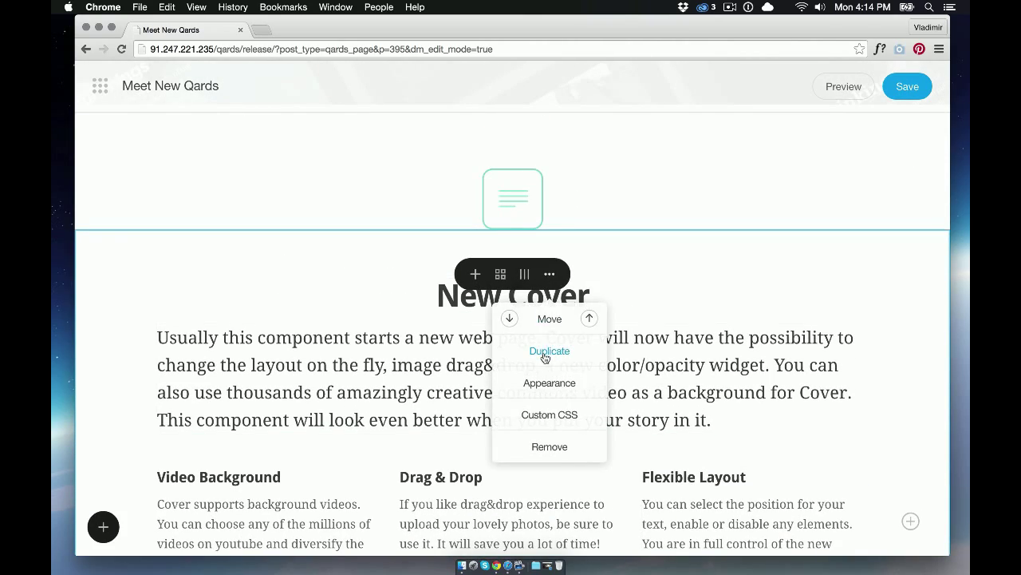
pyautogui.click(576, 351)
pyautogui.scroll(-4, 603, 344)
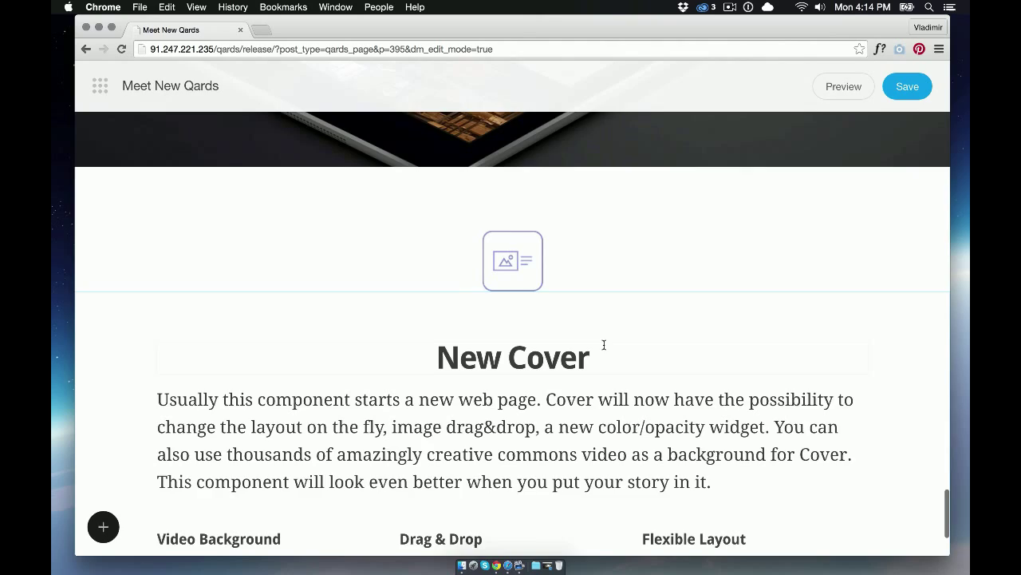
# Step: Replace the copied grid's heading with "Be the Master of your Feature" and paste the Feature texts into its description and three columns
pyautogui.click(599, 231)
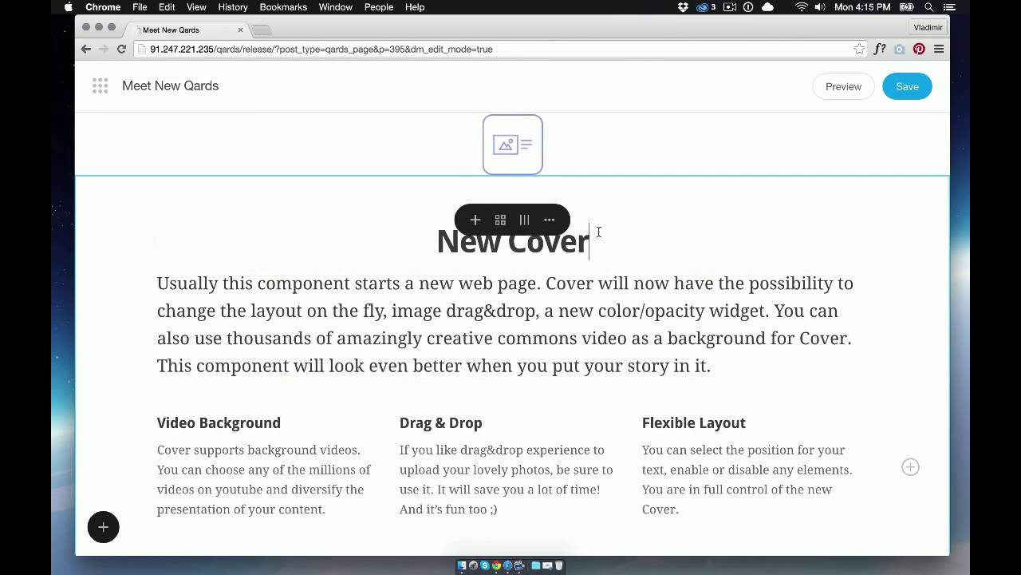
pyautogui.tripleClick(655, 316)
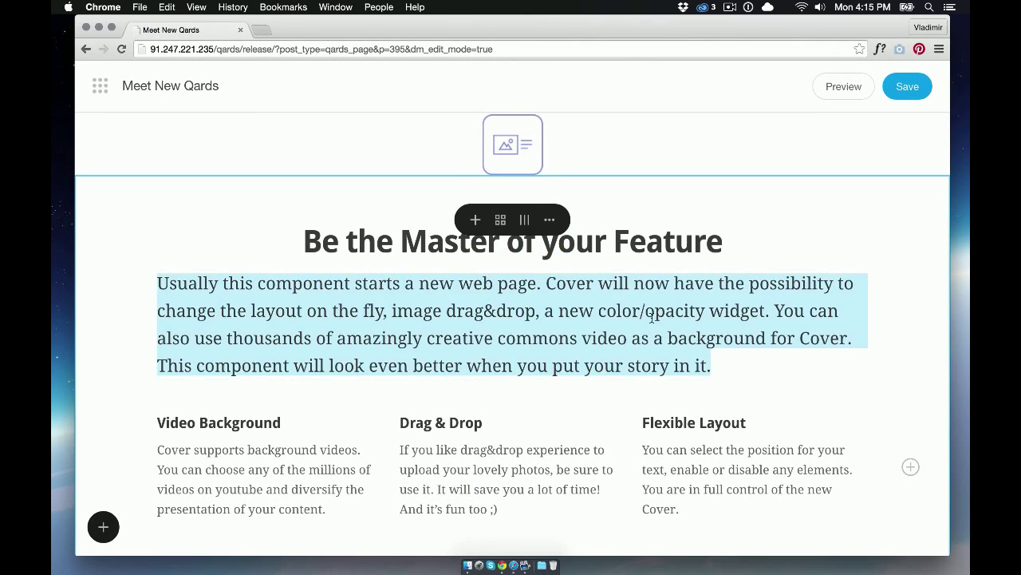
pyautogui.write('We use the component Feature, when we want to tell about any features of our product. In the new version of this component you can use videos to make your story louder and cooler! Or you can change the background of the whole component to characterize its look. As a background, you will be able to set color, gradient or an image. Just imagine all the cool variations of this component you will be able to get with this Feature. Now you have all creative possibilities to make something cool!')
pyautogui.scroll(-1, 654, 324)
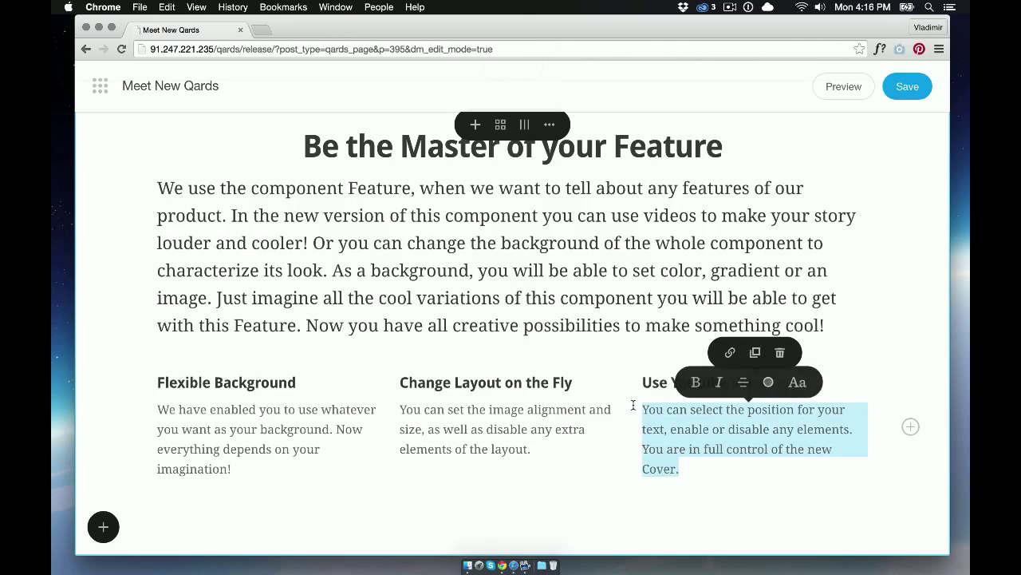
pyautogui.write('You can use a video to tell about your product. Sometimes videos are better than any words.')
# Step: Save the page and look over its cards from the opening cover down to the last grid
pyautogui.scroll(-15, 904, 336)
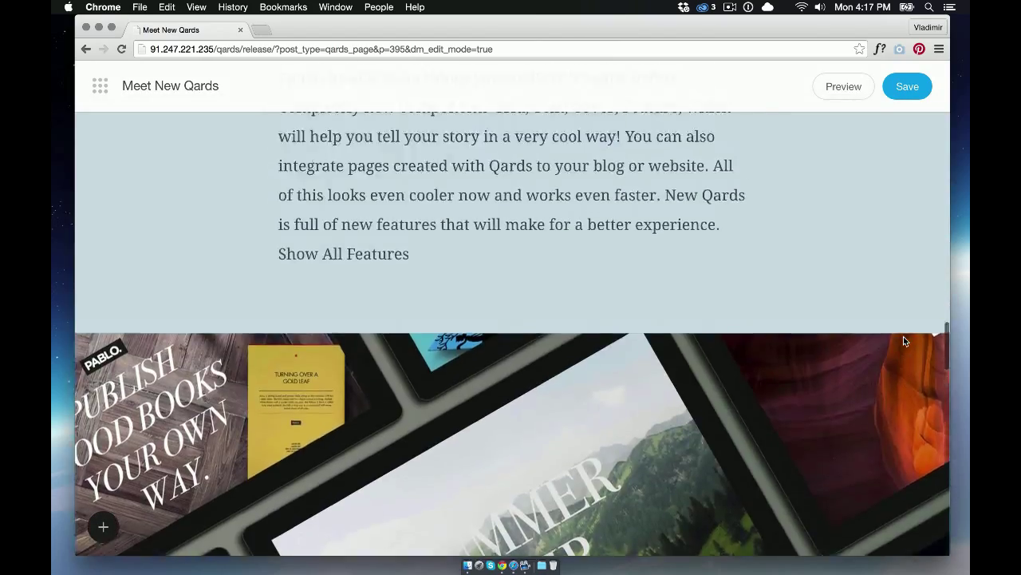
pyautogui.scroll(20, 903, 336)
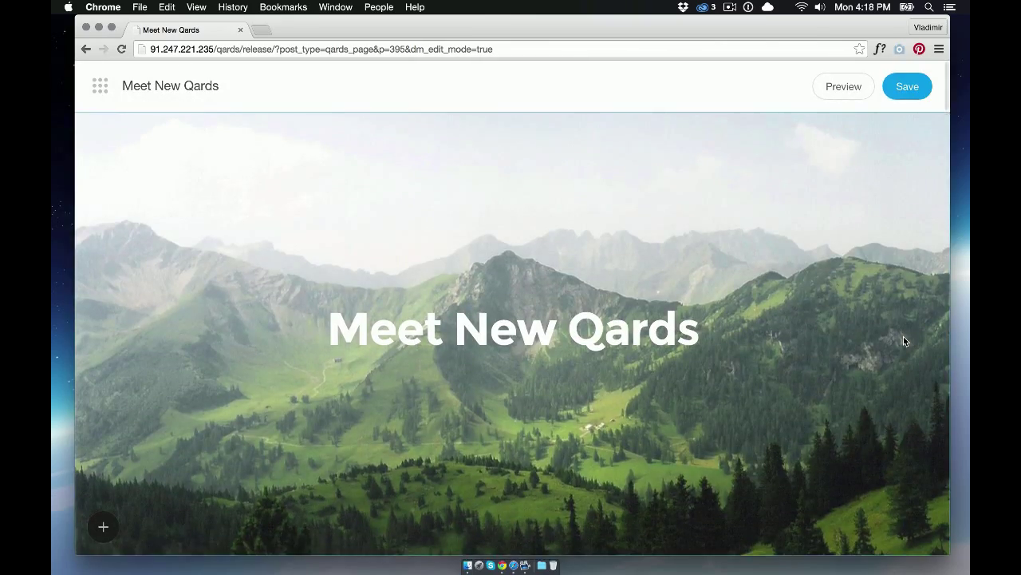
pyautogui.scroll(-15, 225, 160)
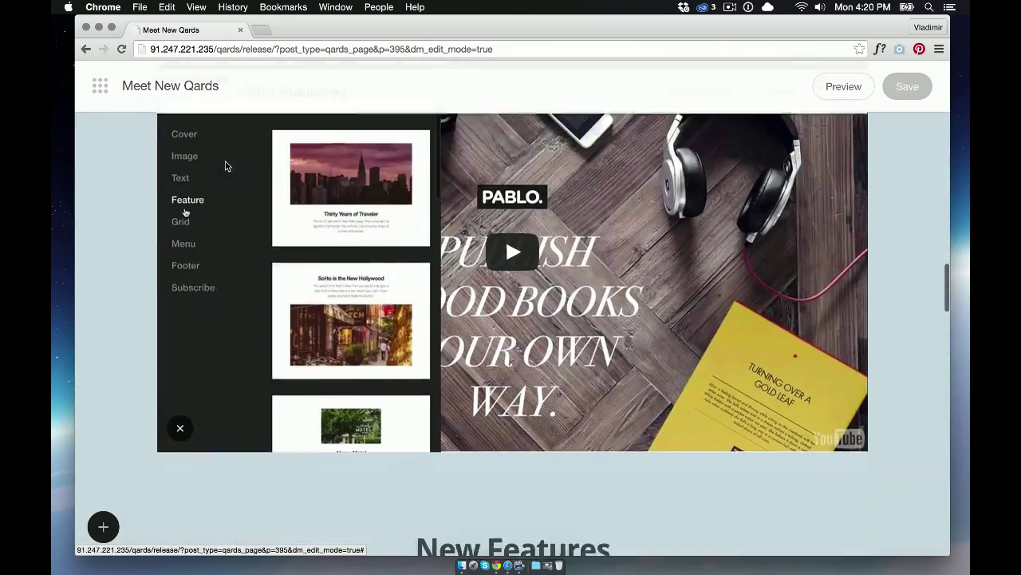
pyautogui.scroll(-20, 226, 165)
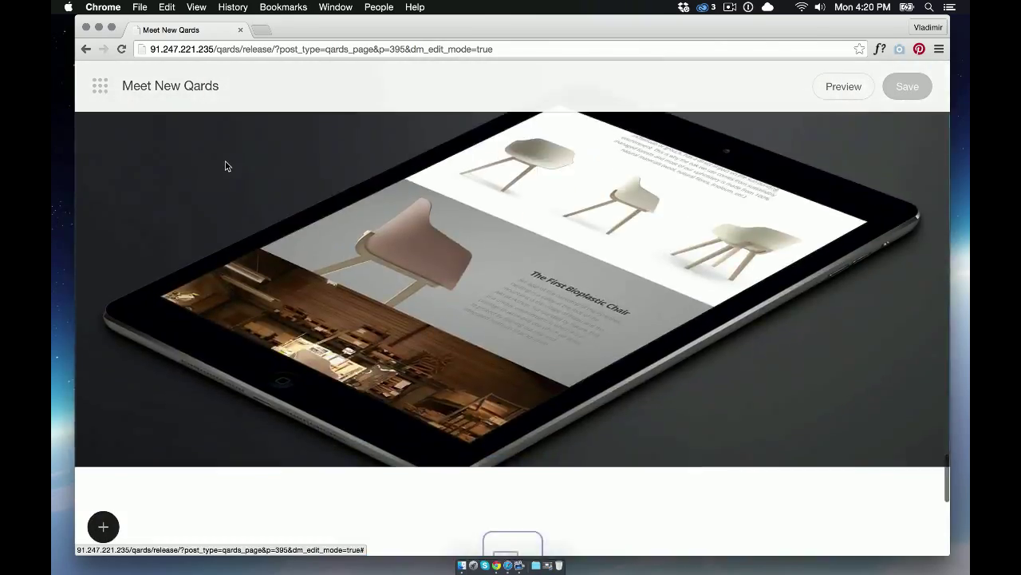
pyautogui.scroll(-10, 225, 163)
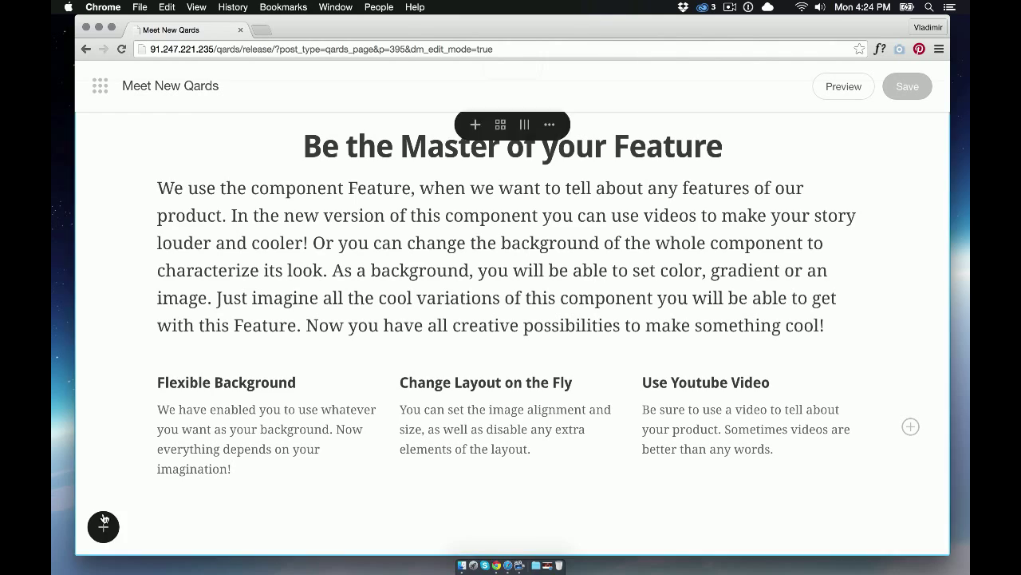
# Step: Add the Cover #11 bridge card after the last grid and replace its background with image.jpg
pyautogui.click(103, 520)
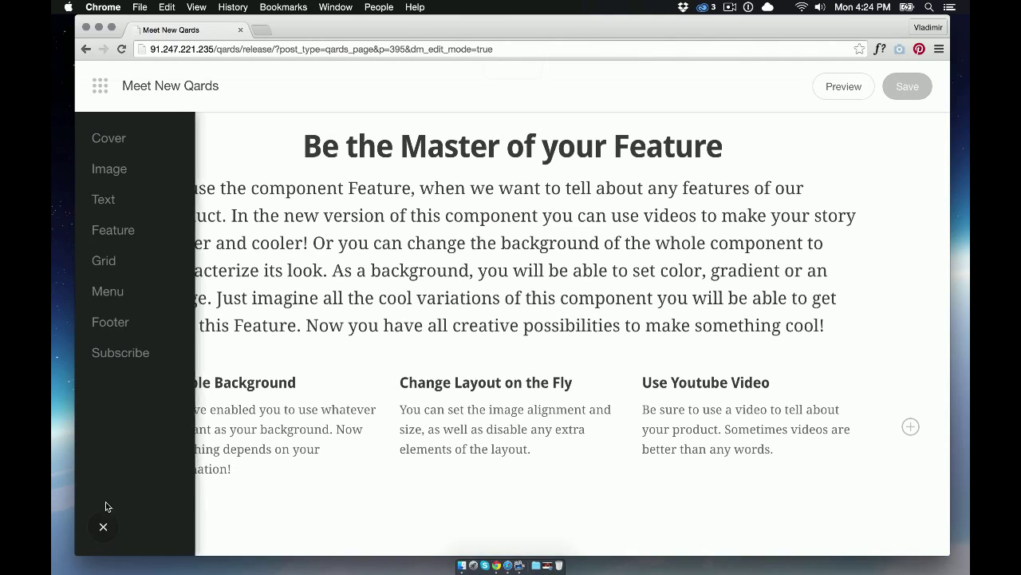
pyautogui.moveTo(116, 140)
pyautogui.scroll(-15, 269, 246)
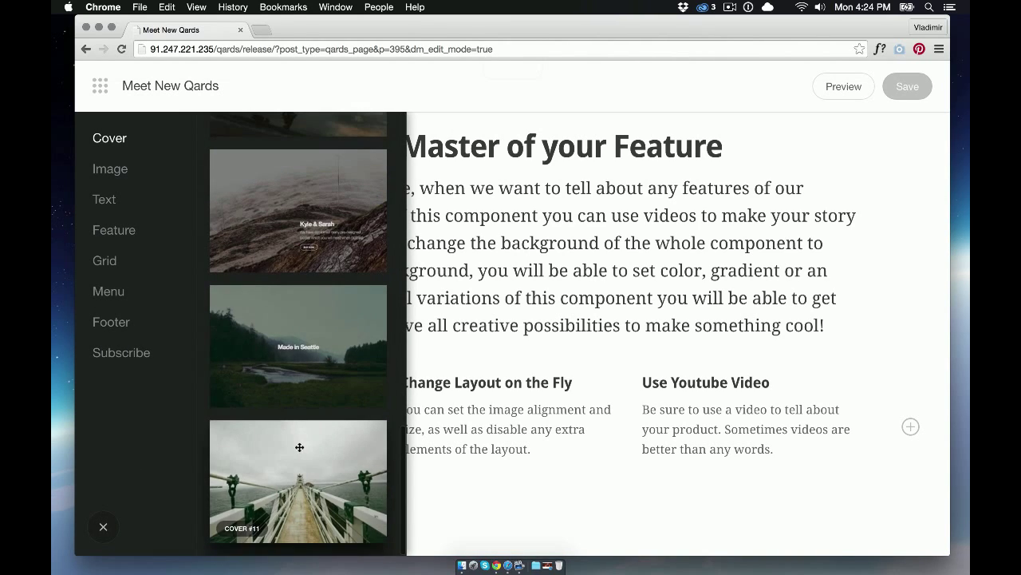
pyautogui.click(299, 446)
pyautogui.click(461, 565)
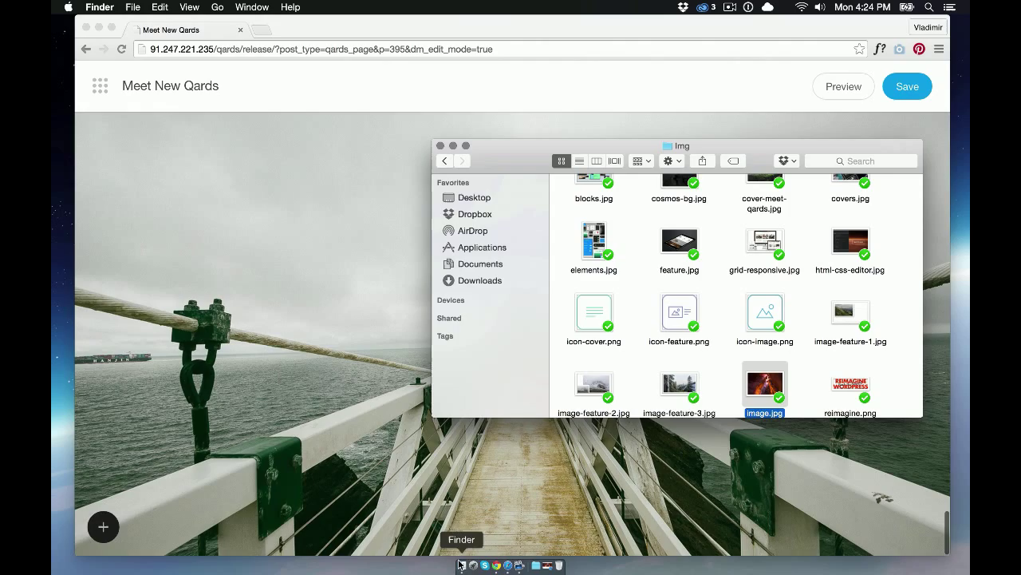
pyautogui.moveTo(758, 387); pyautogui.dragTo(321, 343)
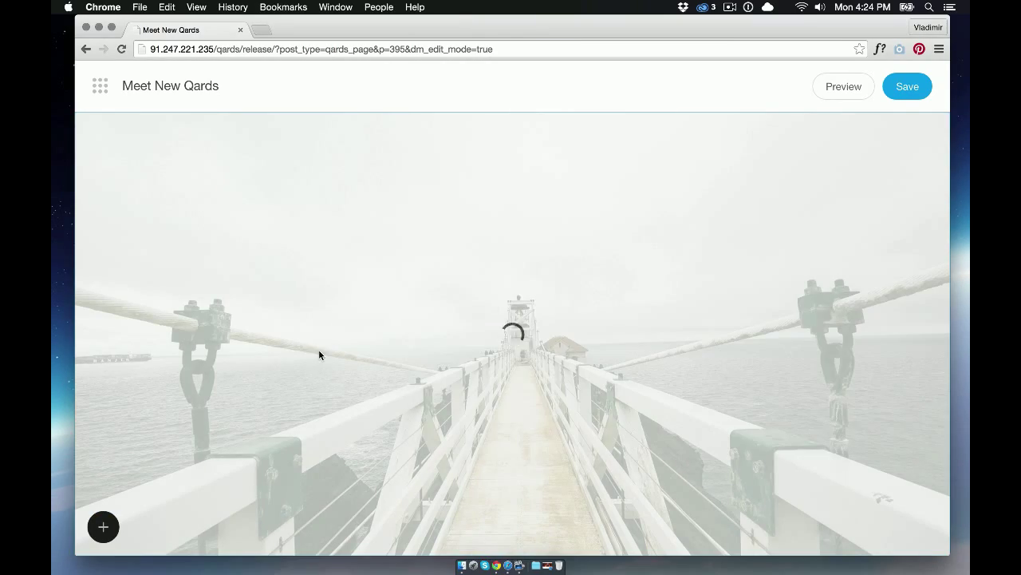
# Step: Duplicate the purple feature icon card and the Feature grid, placing both copies below the orange canyon cover
pyautogui.scroll(10, 485, 209)
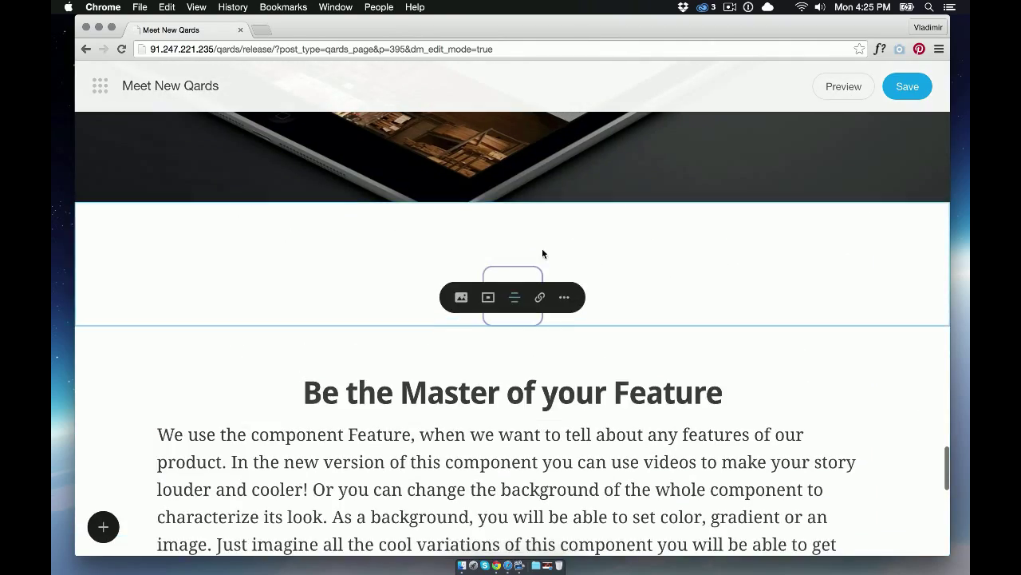
pyautogui.click(565, 295)
pyautogui.click(551, 370)
pyautogui.scroll(-5, 549, 346)
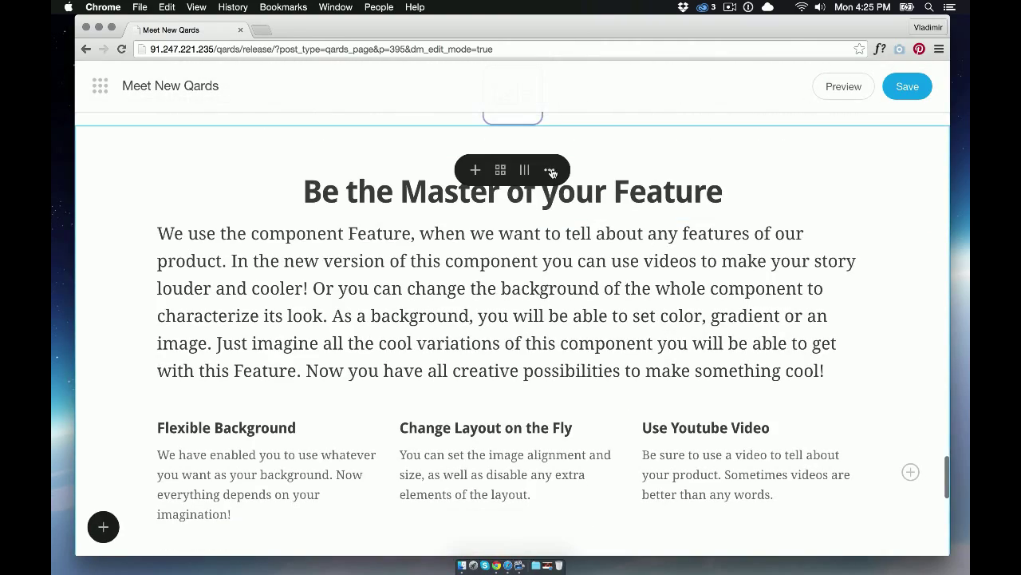
pyautogui.click(552, 250)
pyautogui.scroll(-4, 551, 249)
pyautogui.scroll(3, 549, 251)
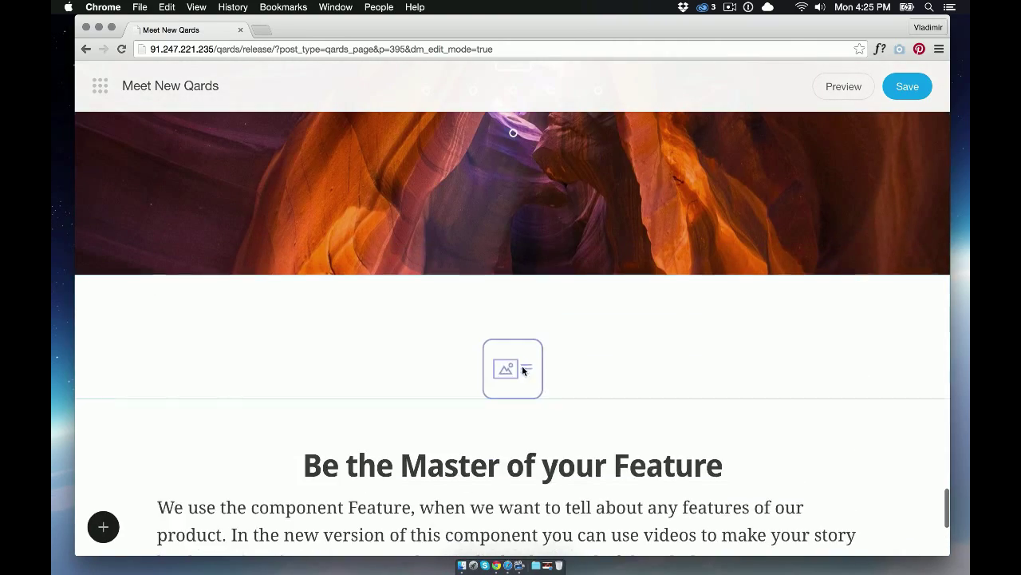
# Step: Replace the copied purple icon below the canyon cover with icon-image.png
pyautogui.click(474, 566)
pyautogui.moveTo(804, 238); pyautogui.dragTo(563, 390)
pyautogui.click(678, 465)
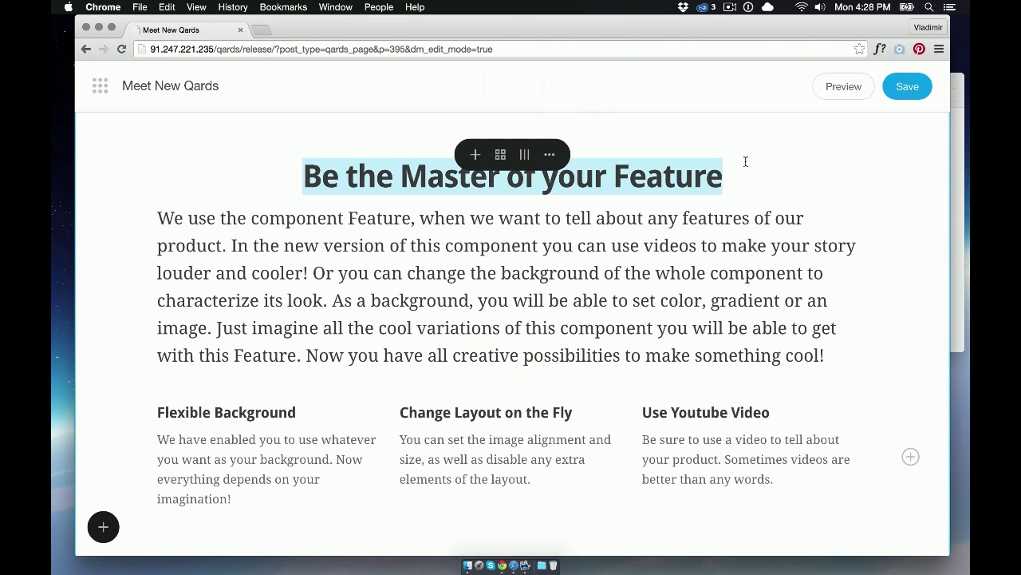
# Step: Change the copied grid's heading to "Image" and paste the Image text into its description
pyautogui.write('Image')
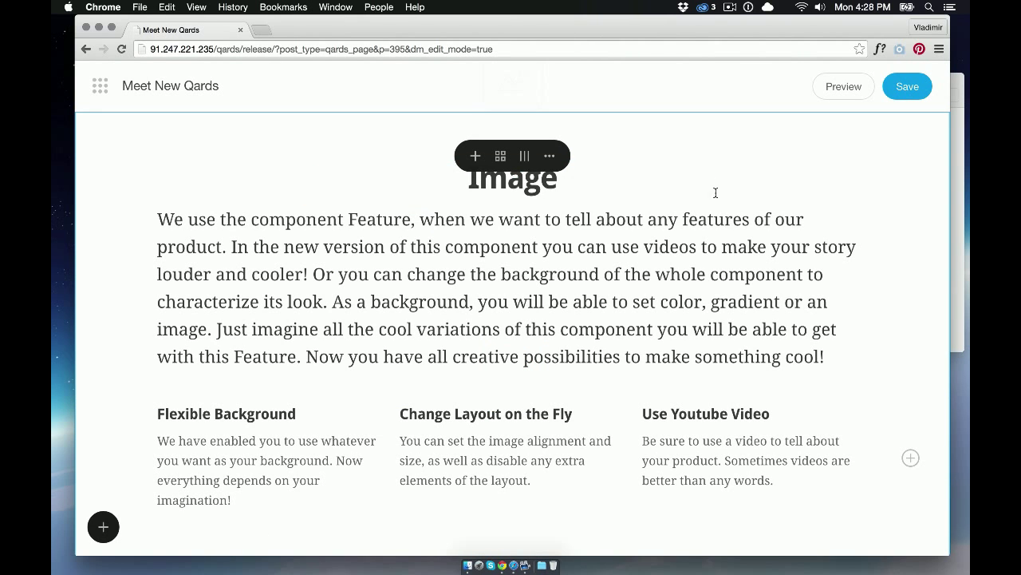
pyautogui.tripleClick(668, 243)
pyautogui.write('We have made a lot of noise even for Image! Now you can easily add images using drag&drop, change the layout of the uploaded photos, label them and add links. Use the power of photos in your projects.')
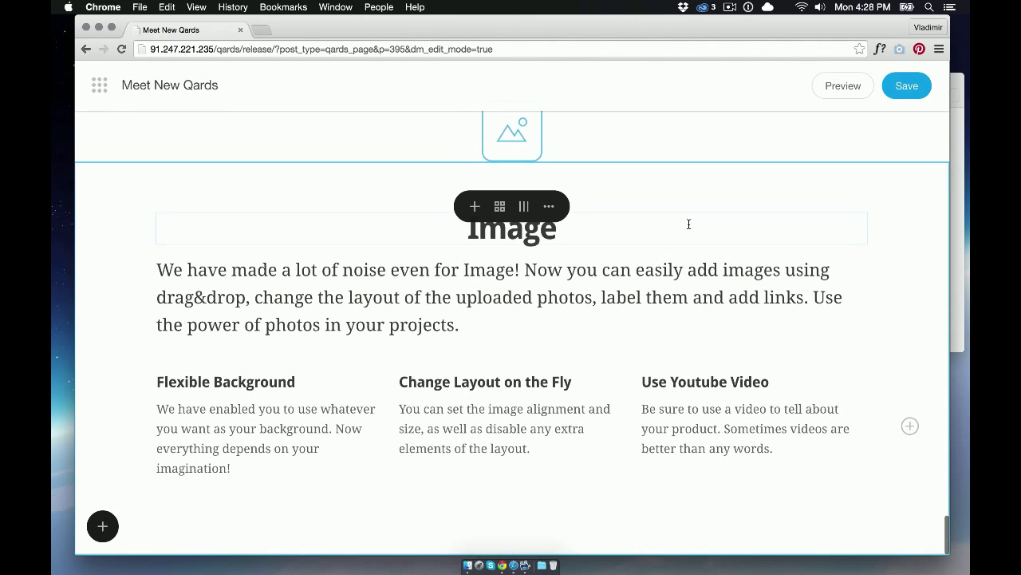
# Step: Turn on the media element for the three columns of the Image grid
pyautogui.click(501, 208)
pyautogui.click(515, 286)
pyautogui.click(545, 346)
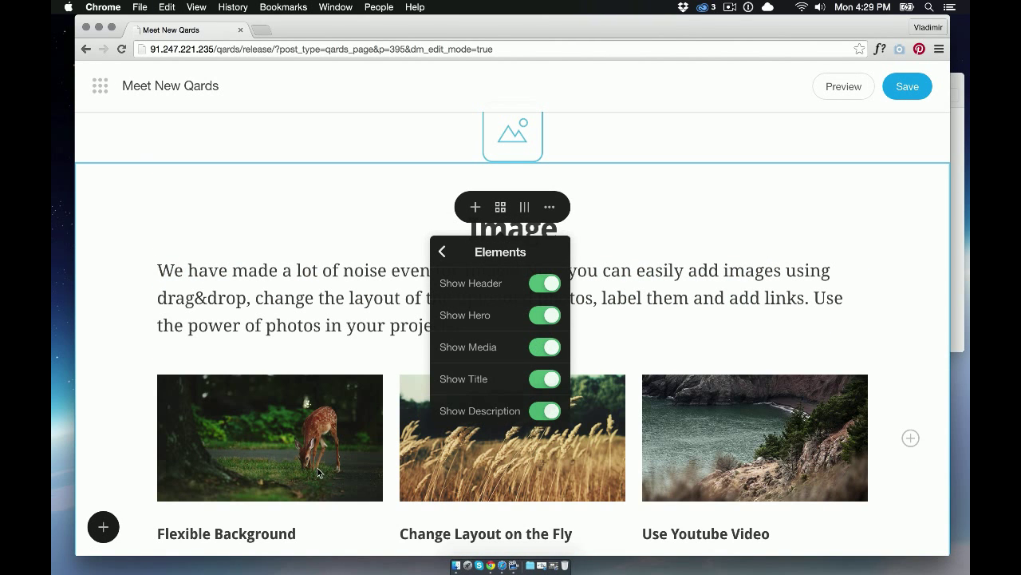
pyautogui.click(340, 294)
# Step: Fill the three column pictures of the Image grid with image-feature-1.jpg, image-feature-2.jpg and image-feature-3.jpg
pyautogui.click(456, 565)
pyautogui.moveTo(892, 247); pyautogui.dragTo(335, 447)
pyautogui.moveTo(646, 326); pyautogui.dragTo(512, 438)
pyautogui.moveTo(720, 319); pyautogui.dragTo(750, 431)
pyautogui.click(399, 312)
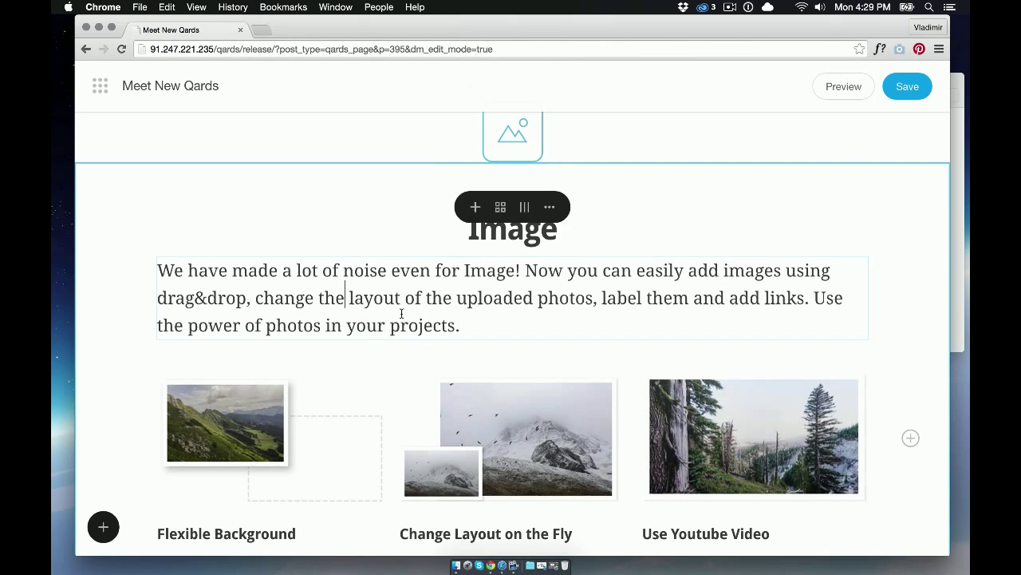
# Step: Add the full-width mountain landscape card from the image cards below the Image grid
pyautogui.scroll(-2, 905, 237)
pyautogui.scroll(-2, 905, 237)
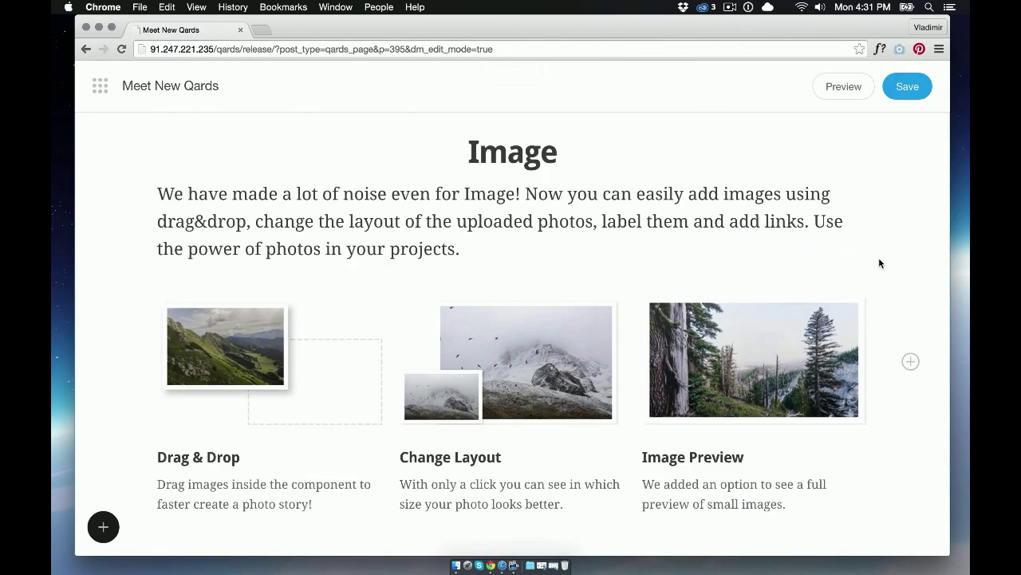
pyautogui.scroll(4, 878, 263)
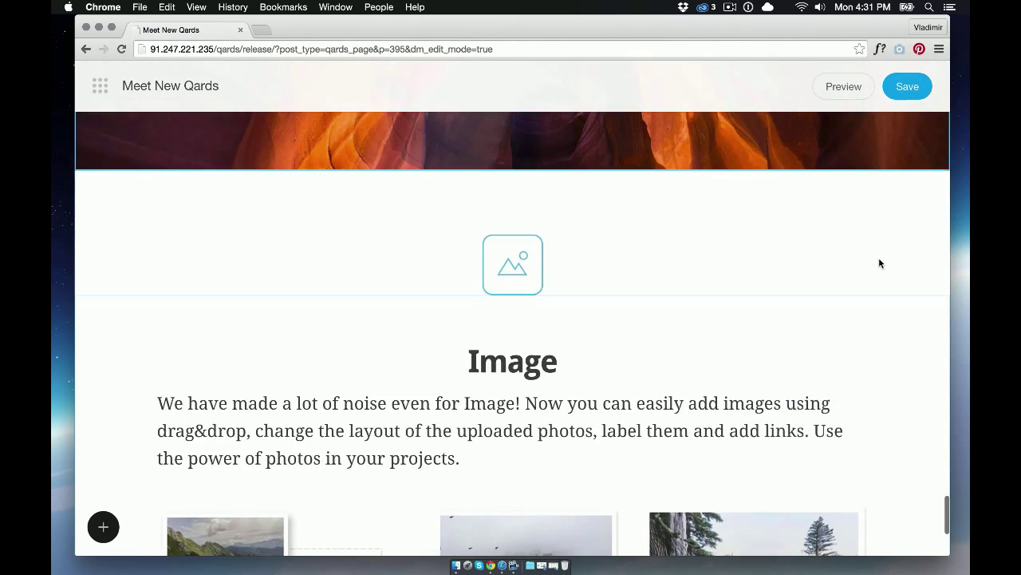
pyautogui.scroll(-5, 879, 263)
pyautogui.click(103, 527)
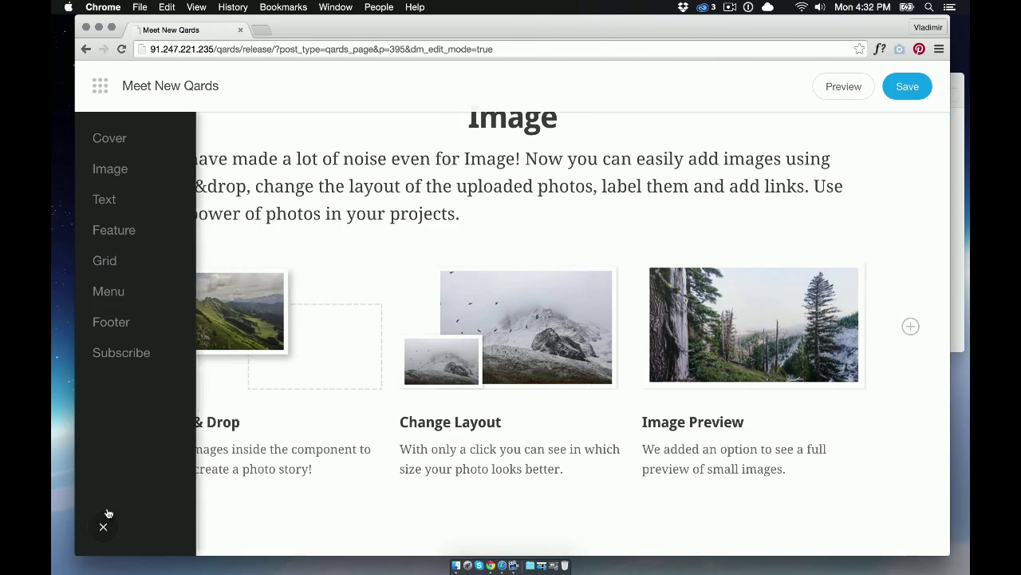
pyautogui.click(111, 168)
pyautogui.scroll(-2, 281, 217)
pyautogui.click(280, 288)
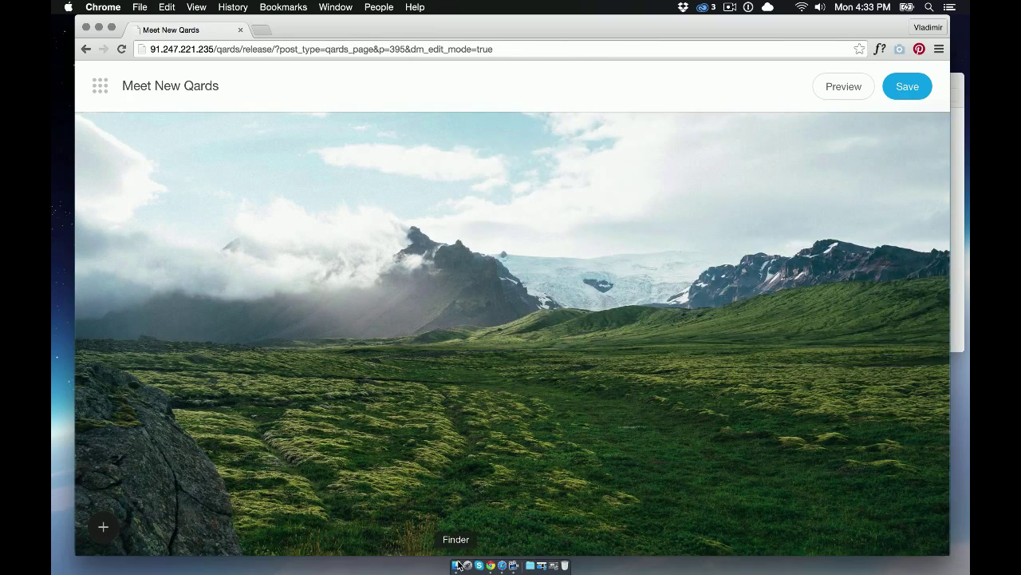
# Step: Replace the mountain landscape picture with the interface collage elements.jpg
pyautogui.click(456, 564)
pyautogui.moveTo(644, 276); pyautogui.dragTo(393, 307)
pyautogui.click(393, 296)
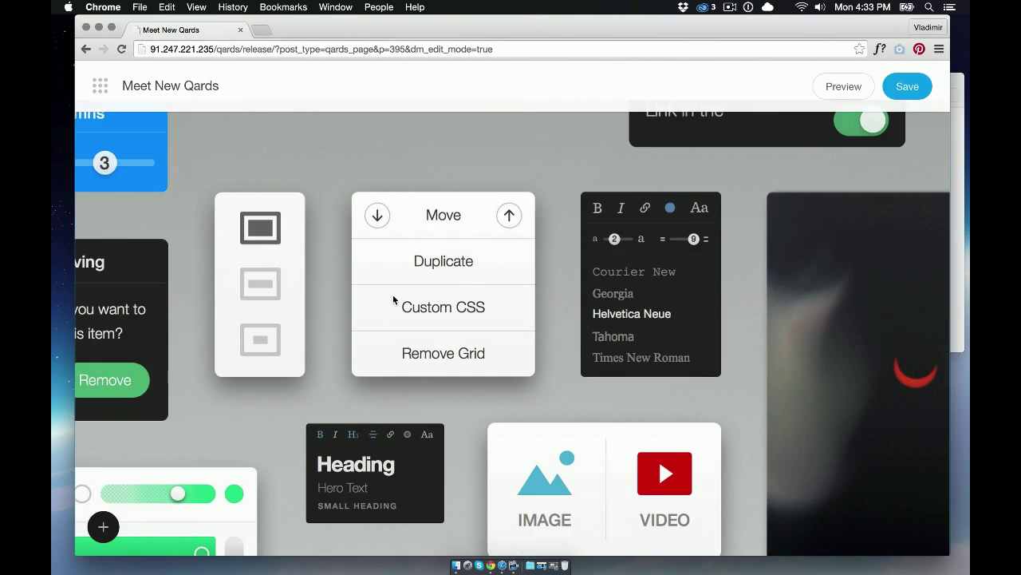
# Step: Add the Fuji X10 Review feature card below the interface collage and replace its camera picture with text.jpg
pyautogui.scroll(-10, 392, 300)
pyautogui.scroll(-15, 393, 299)
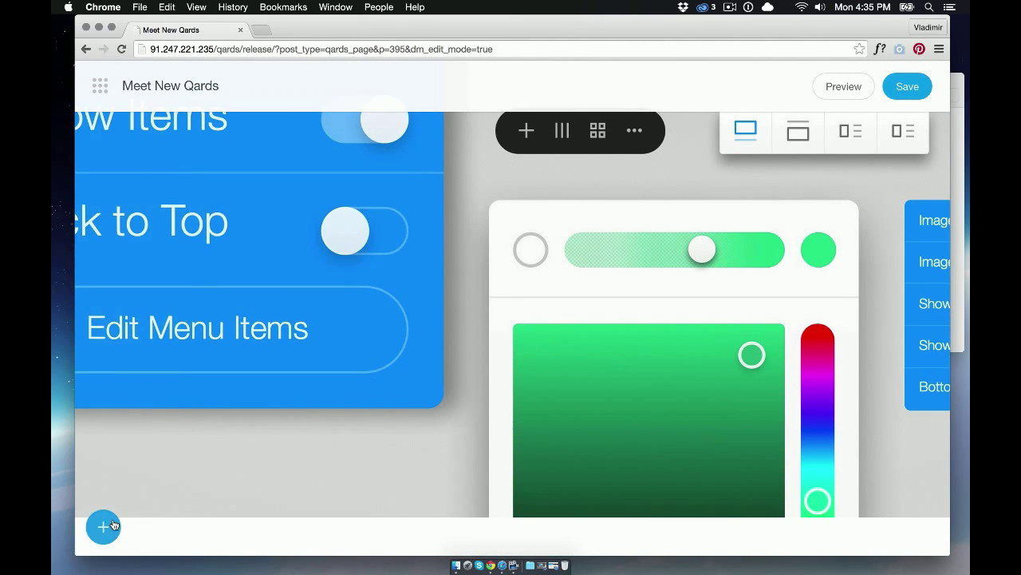
pyautogui.click(104, 526)
pyautogui.click(126, 230)
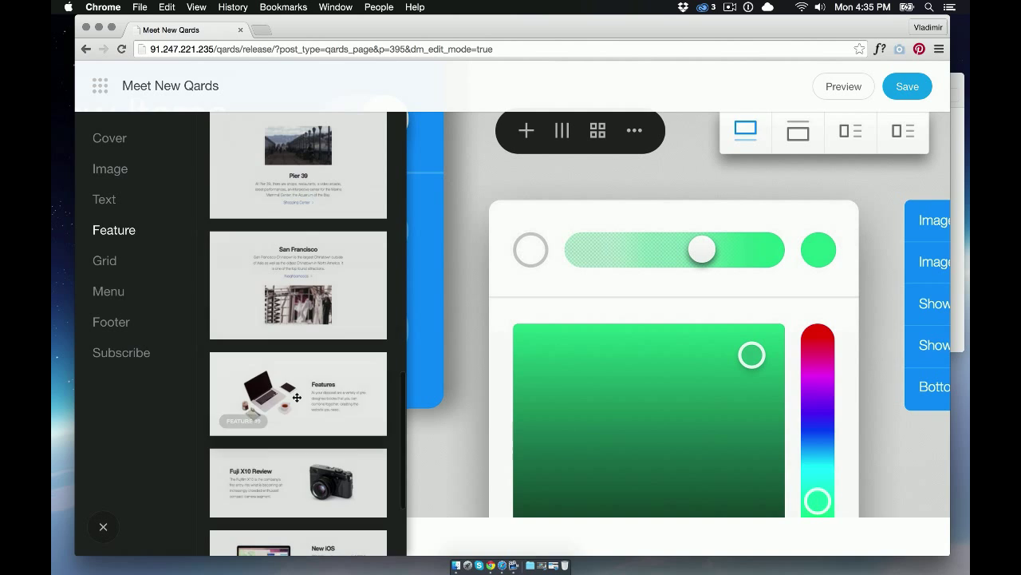
pyautogui.click(305, 462)
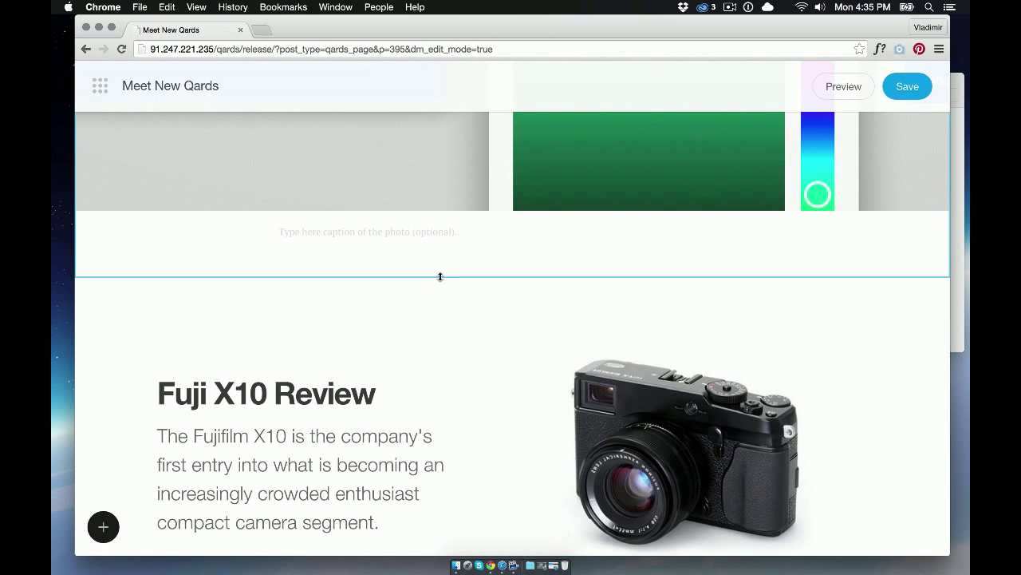
pyautogui.click(461, 567)
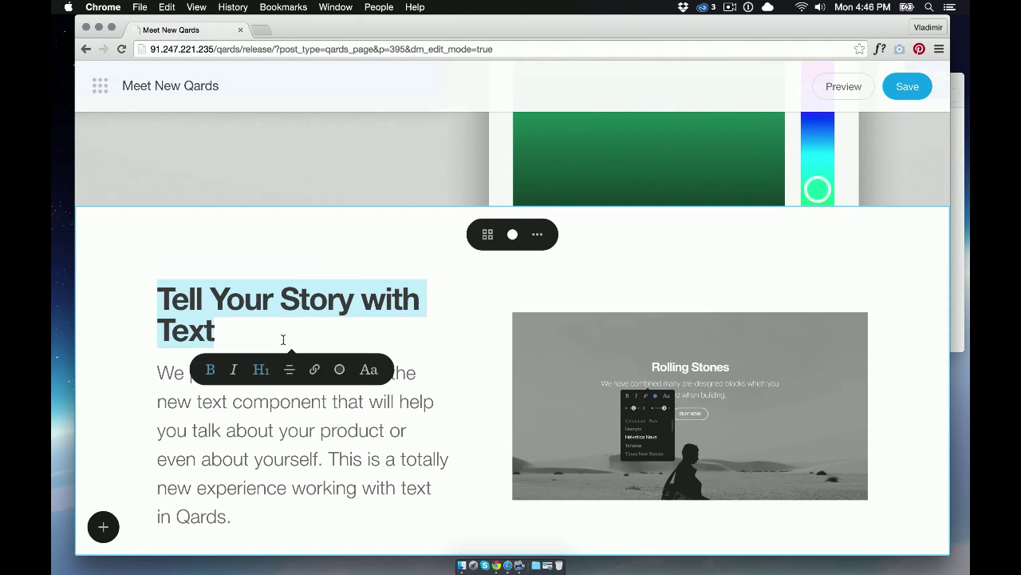
# Step: Format the "Tell Your Story with Text" heading in Droid Sans with a smaller text size
pyautogui.click(369, 369)
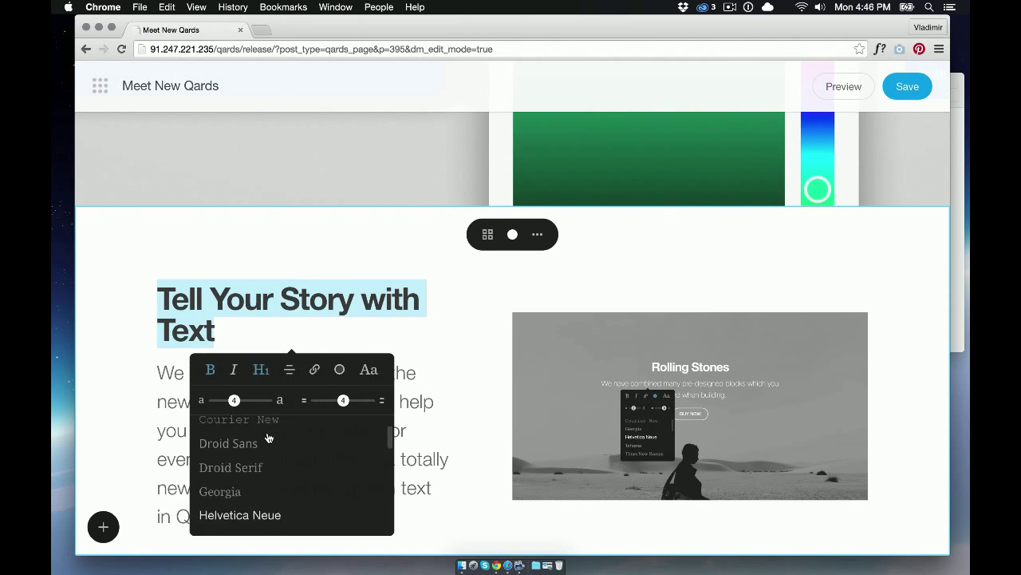
pyautogui.moveTo(231, 401); pyautogui.dragTo(221, 402)
pyautogui.moveTo(344, 441); pyautogui.dragTo(351, 442)
# Step: Format the description under "Tell Your Story with Text" in Droid Serif, adjust its size and line spacing, and colour it #424242
pyautogui.tripleClick(419, 406)
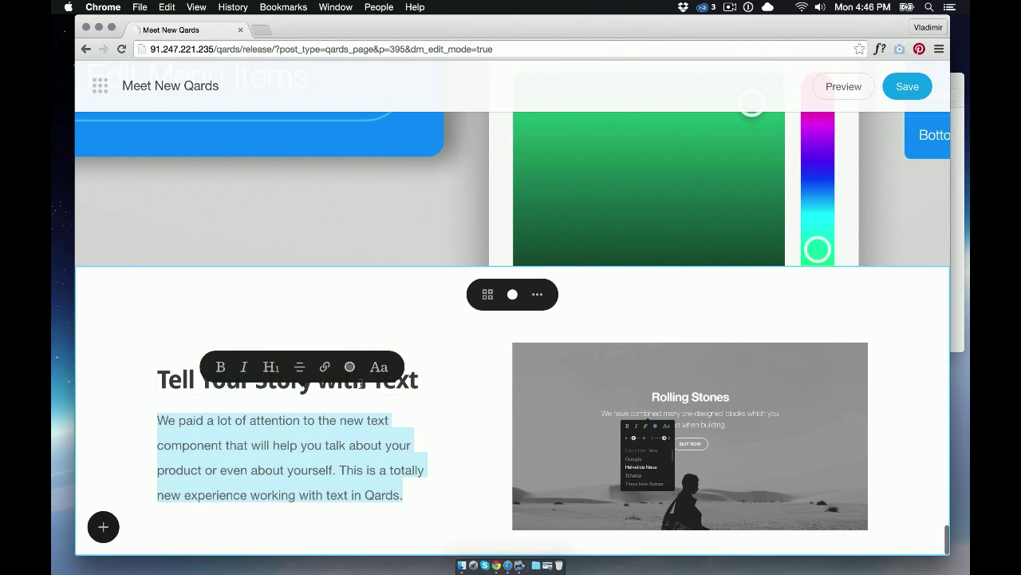
pyautogui.click(378, 366)
pyautogui.click(263, 365)
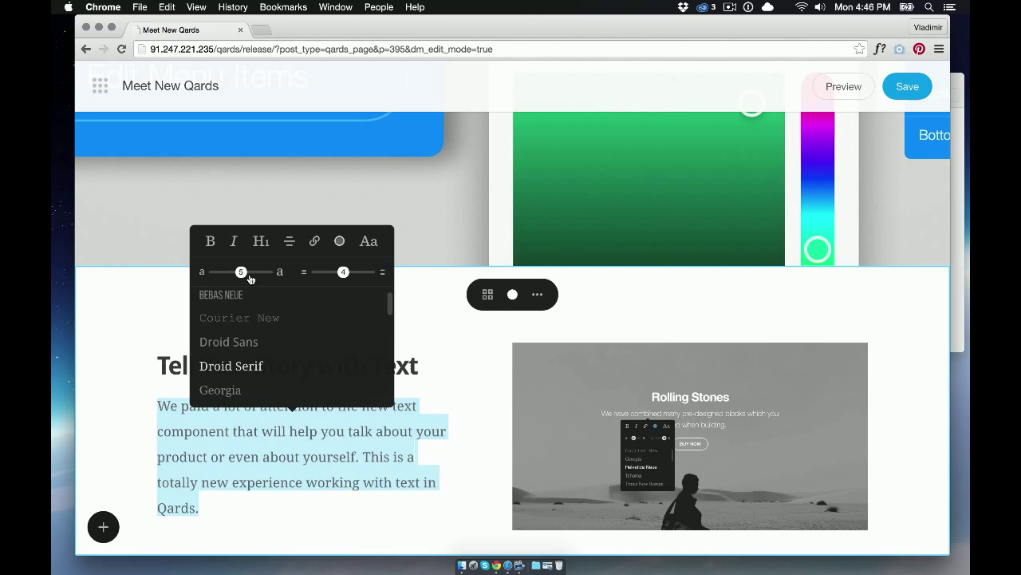
pyautogui.moveTo(337, 273); pyautogui.dragTo(323, 275)
pyautogui.click(340, 241)
pyautogui.doubleClick(297, 372)
pyautogui.write('424242')
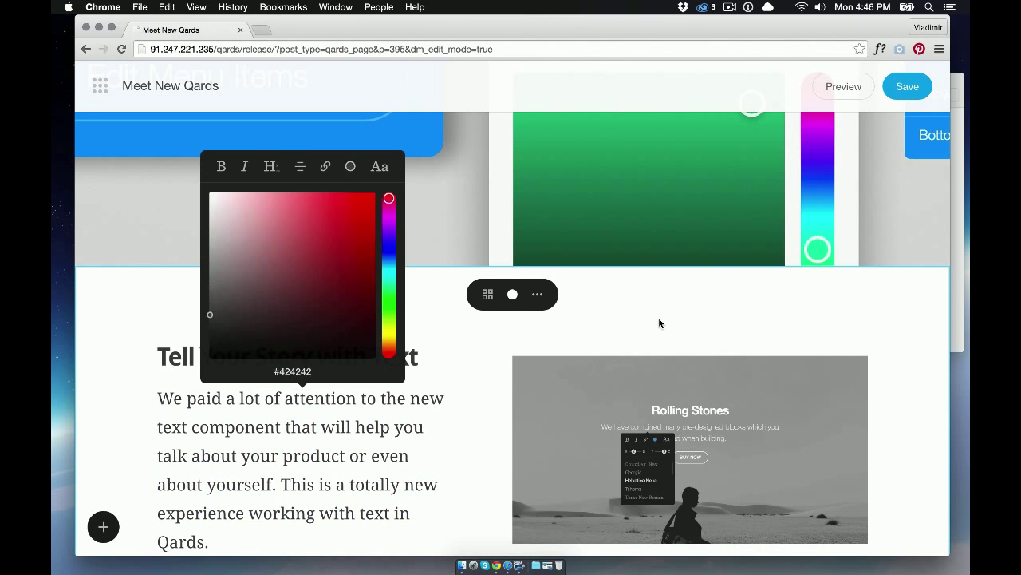
pyautogui.click(640, 323)
# Step: Add and save custom CSS giving the It's Smart grid top and bottom borders of 1px solid #efefef, and return to the page
pyautogui.scroll(-1, 641, 323)
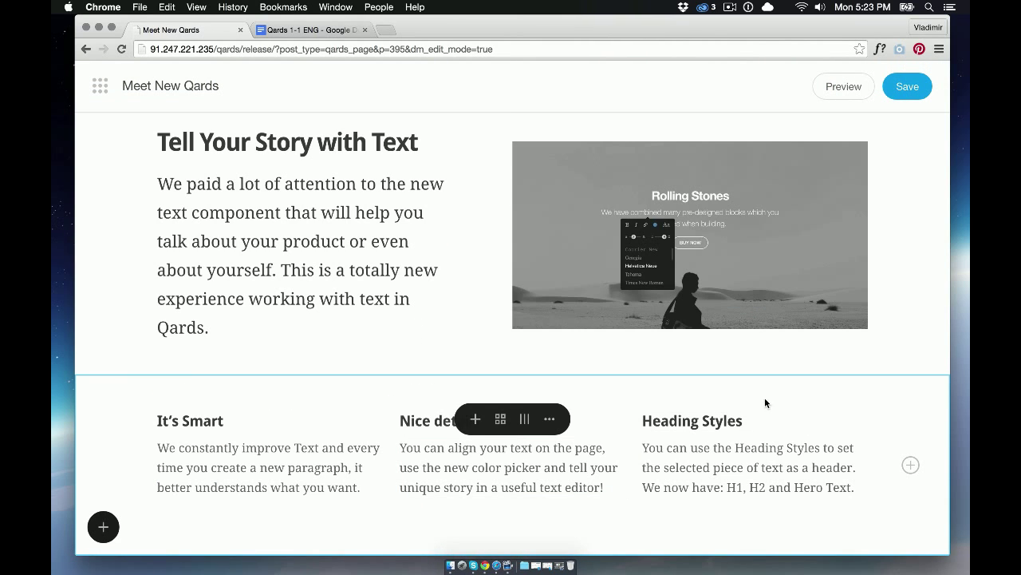
pyautogui.click(549, 419)
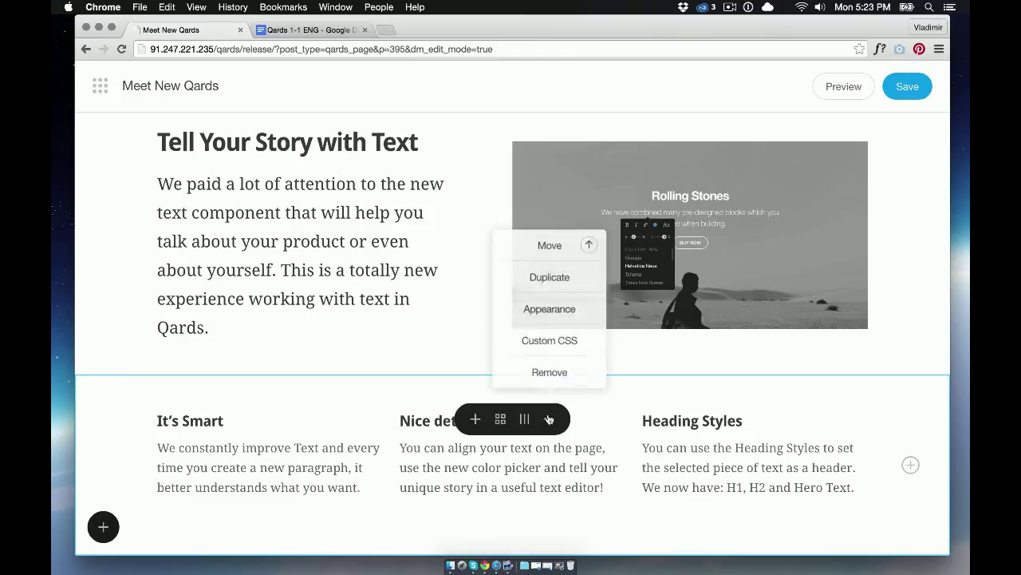
pyautogui.click(567, 343)
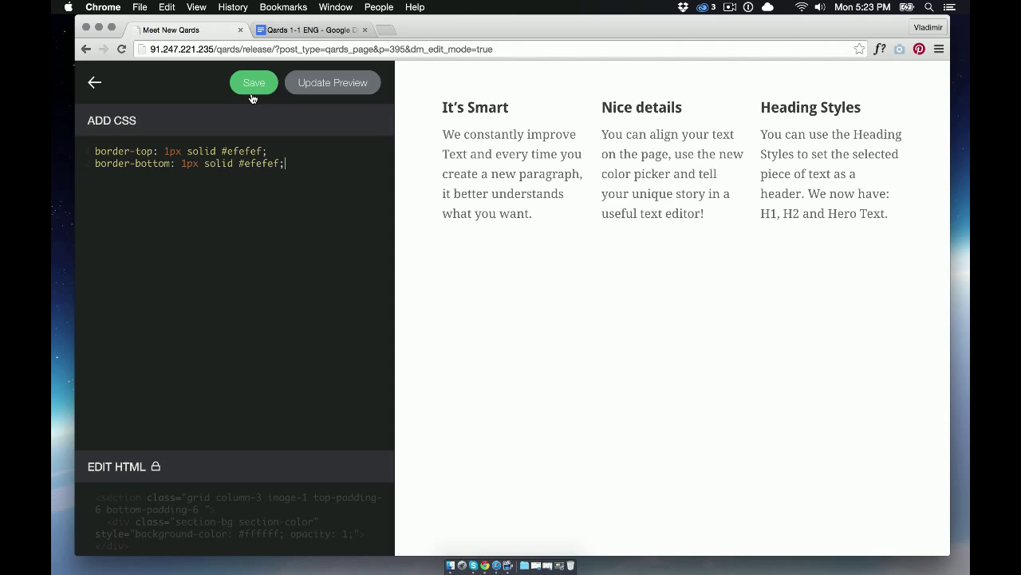
pyautogui.click(248, 84)
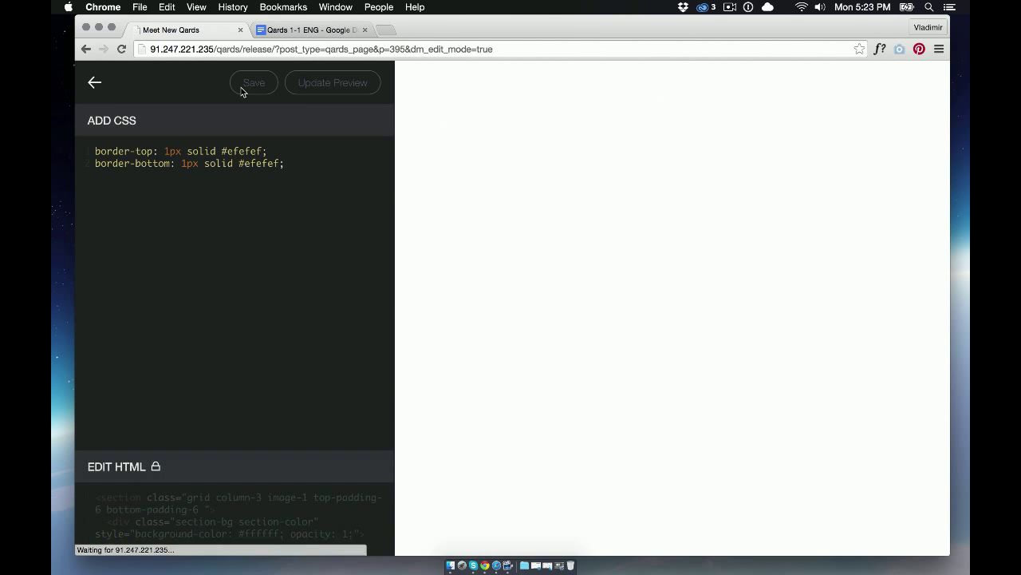
pyautogui.click(95, 83)
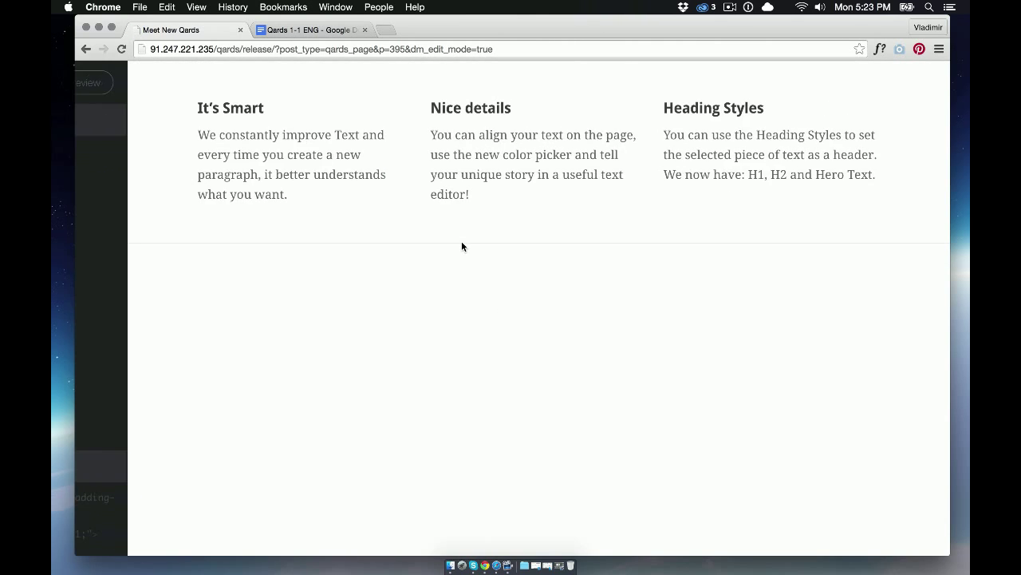
# Step: Add the Feature #1 "Thirty Years of Traveler" card below the It's Smart grid
pyautogui.scroll(-20, 461, 244)
pyautogui.scroll(-20, 462, 247)
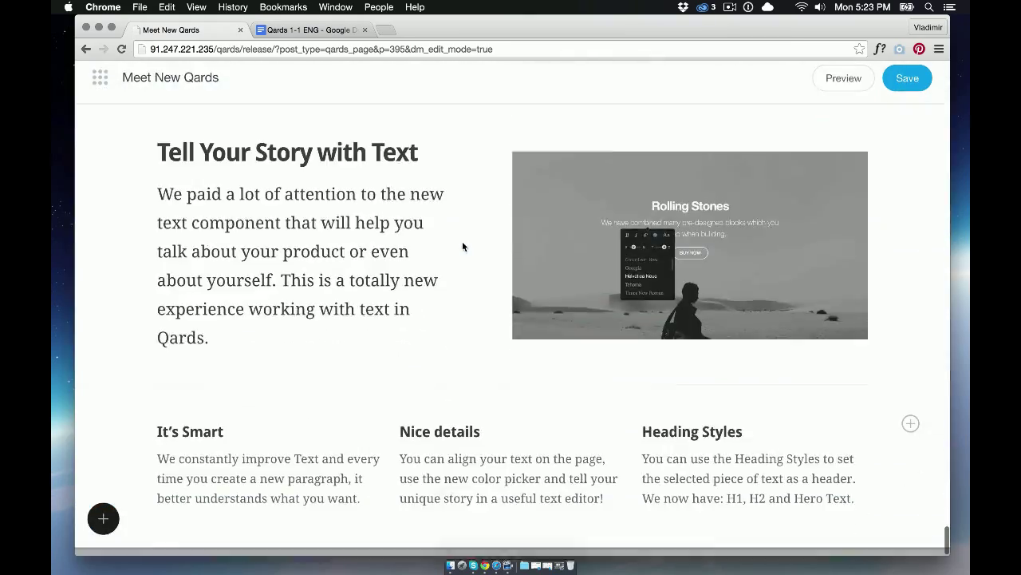
pyautogui.scroll(5, 860, 169)
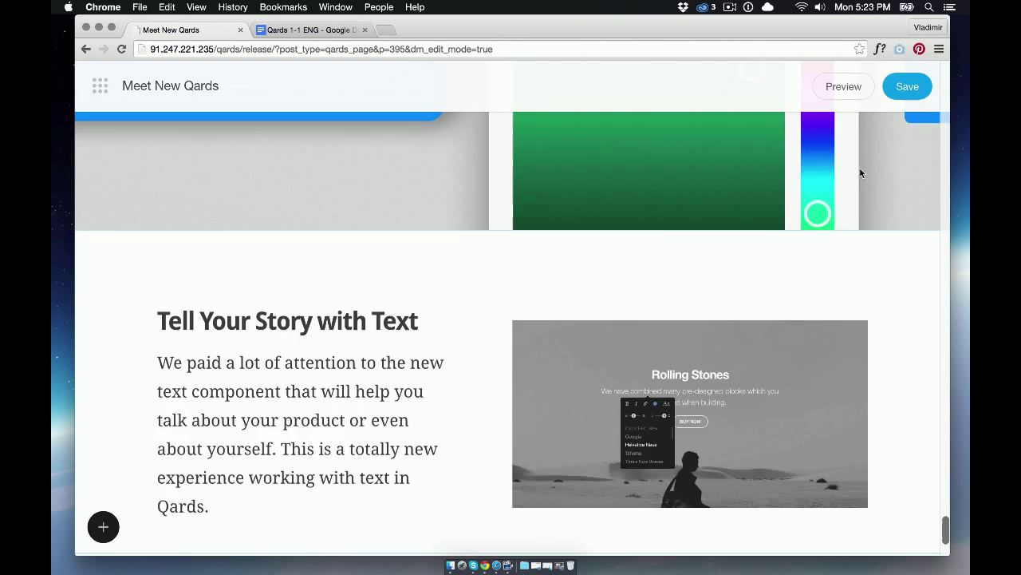
pyautogui.scroll(-5, 857, 180)
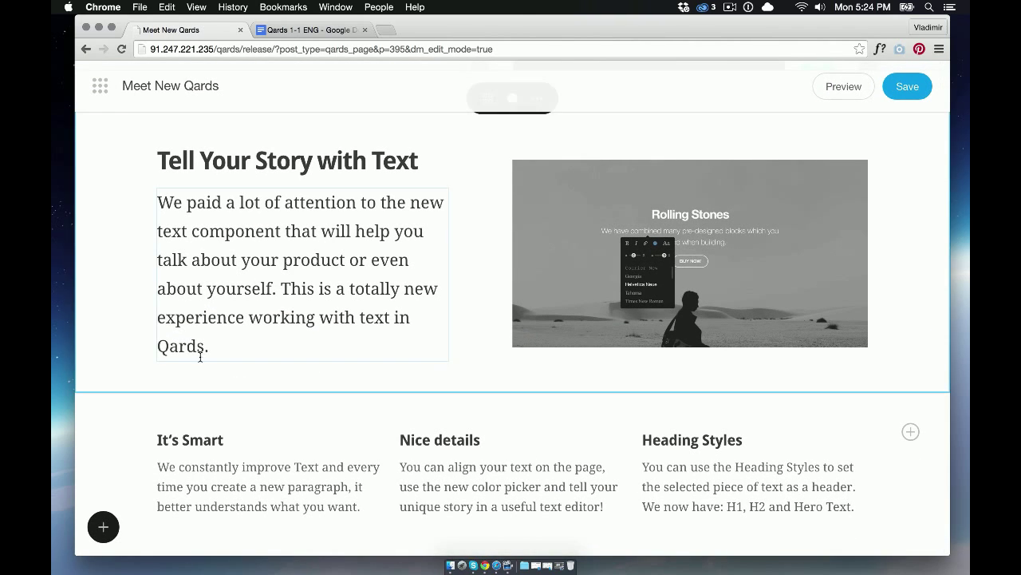
pyautogui.click(103, 527)
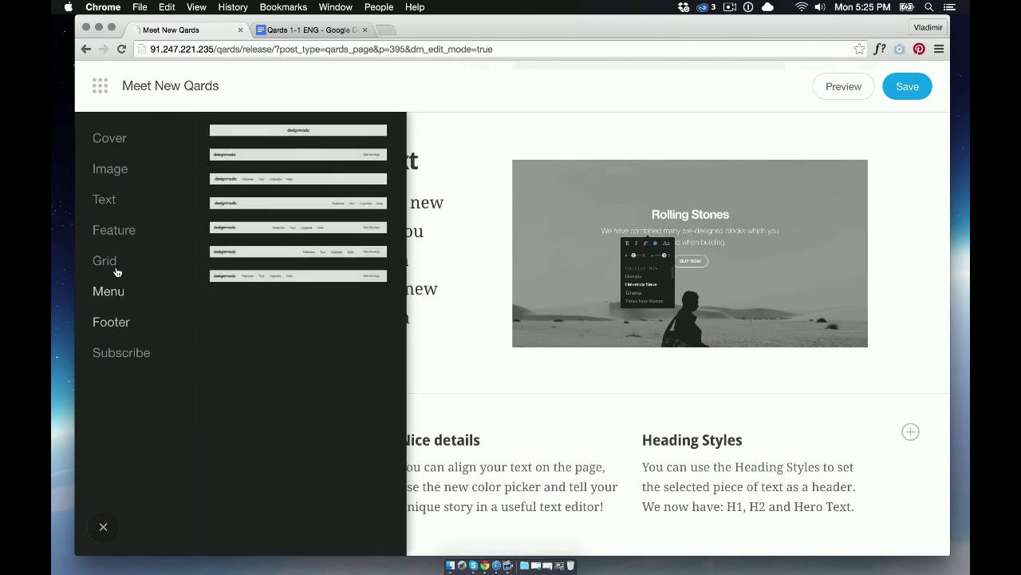
pyautogui.click(114, 230)
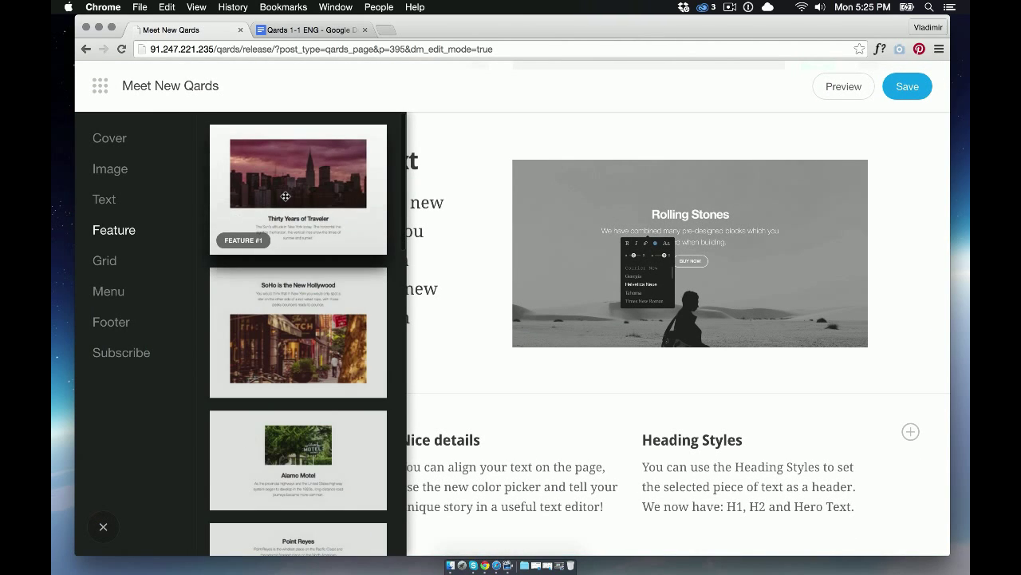
pyautogui.click(285, 196)
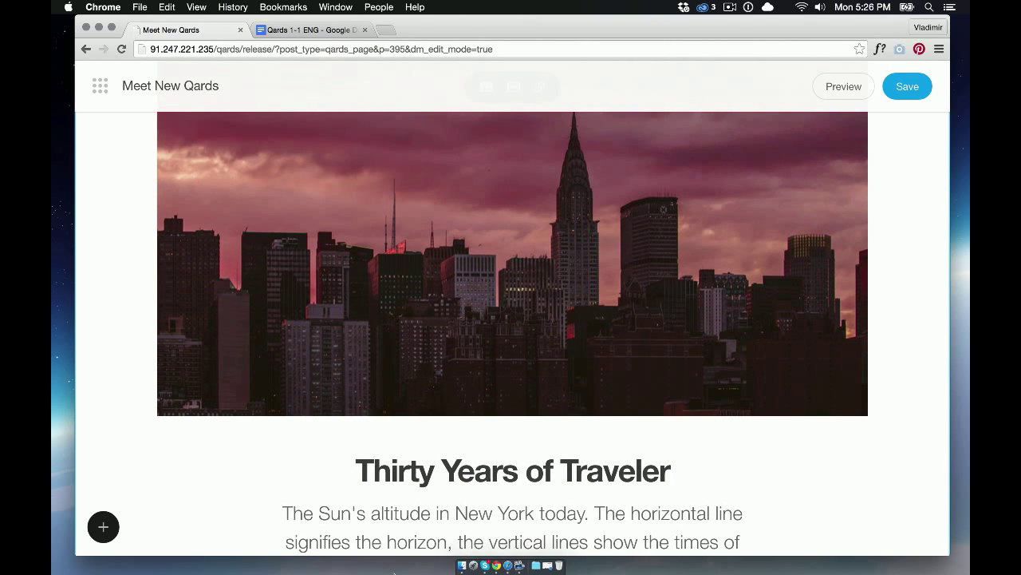
# Step: Replace the city skyline picture of the new feature card with the device mock-up grid-responsive.jpg
pyautogui.click(463, 564)
pyautogui.moveTo(768, 288); pyautogui.dragTo(274, 437)
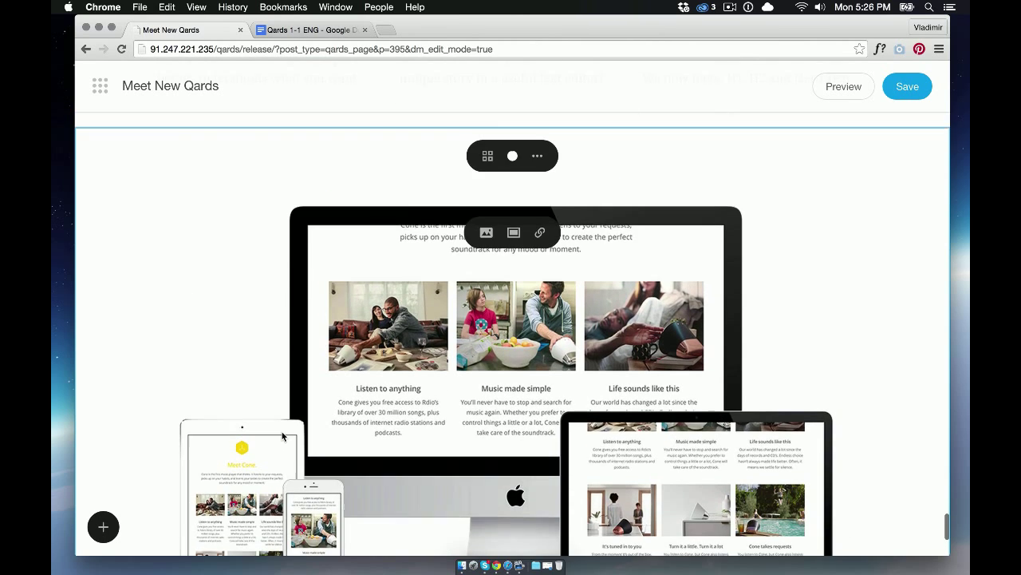
pyautogui.scroll(-5, 615, 354)
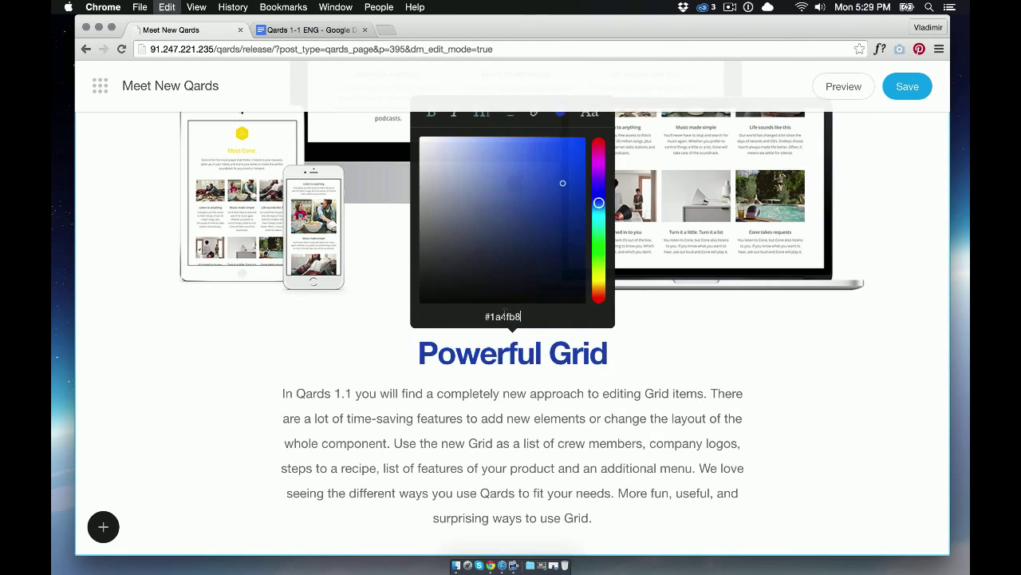
# Step: Change the font of the "Powerful Grid" heading to a bold sans-serif typeface matching the page's other headings
pyautogui.click(588, 163)
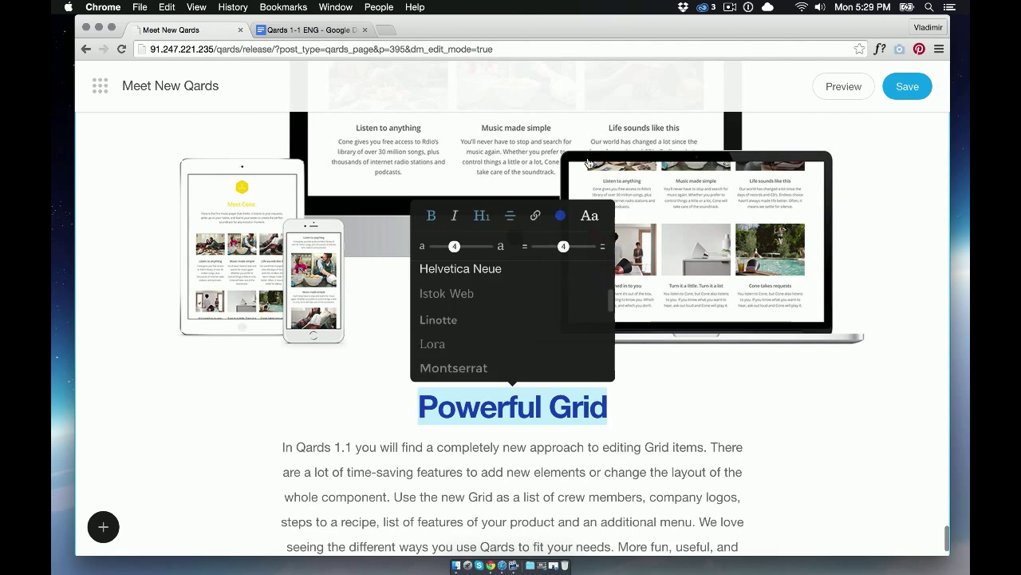
pyautogui.click(484, 476)
pyautogui.scroll(-1, 483, 476)
# Step: Format the description under "Powerful Grid" in a left-aligned serif font with a larger text size
pyautogui.tripleClick(484, 418)
pyautogui.click(561, 366)
pyautogui.click(504, 370)
pyautogui.click(591, 164)
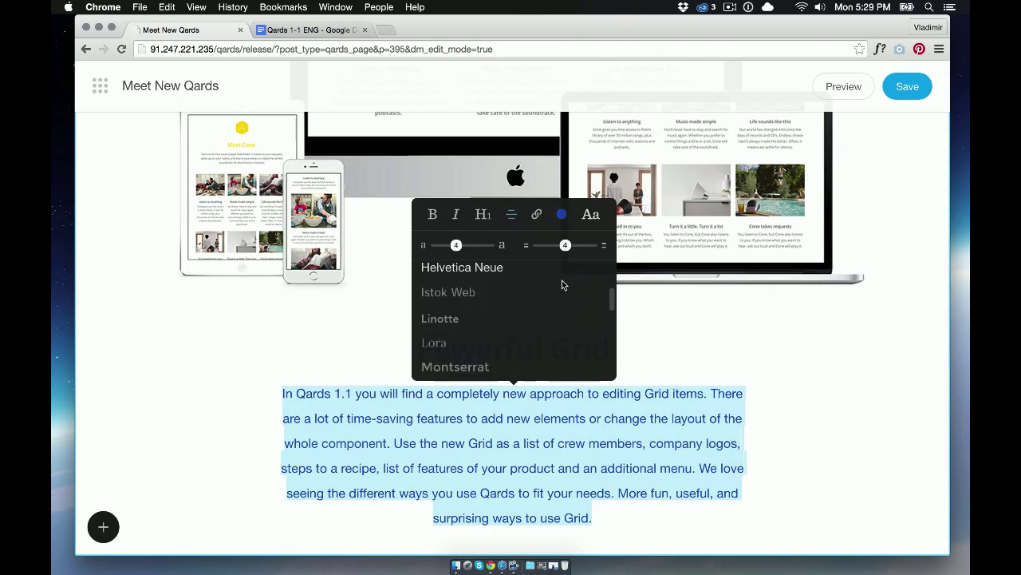
pyautogui.click(453, 324)
pyautogui.moveTo(455, 245); pyautogui.dragTo(490, 245)
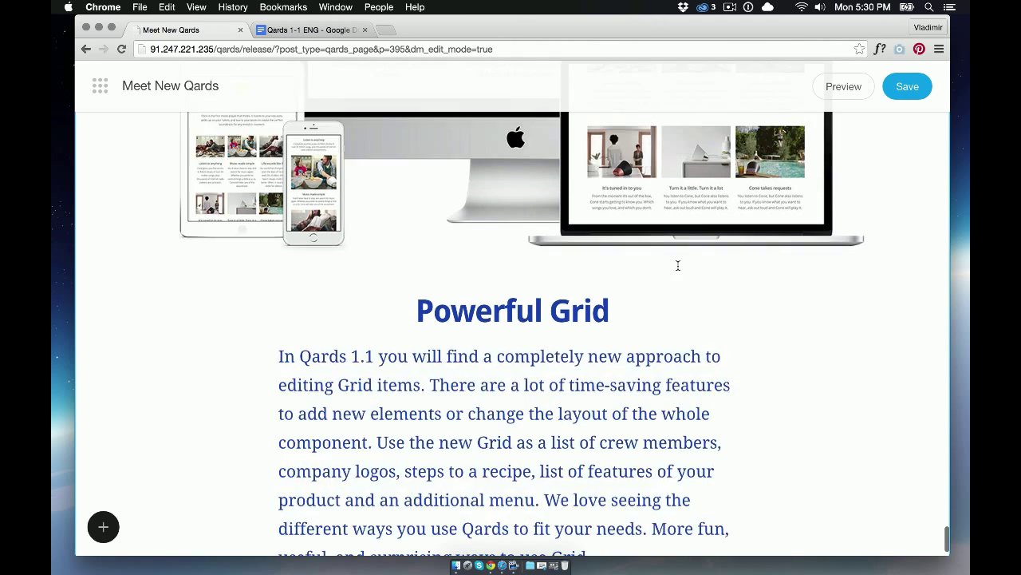
# Step: Add and save custom CSS setting the Powerful Grid card's ".feature .text-container" max-width to 1114px, and return to the page
pyautogui.scroll(5, 677, 264)
pyautogui.click(537, 222)
pyautogui.click(554, 359)
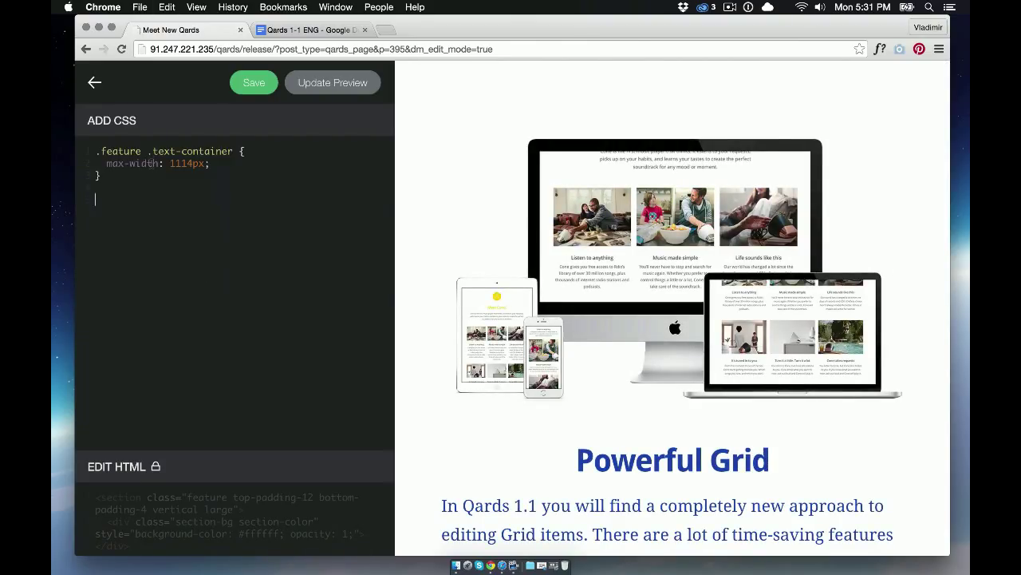
pyautogui.click(256, 83)
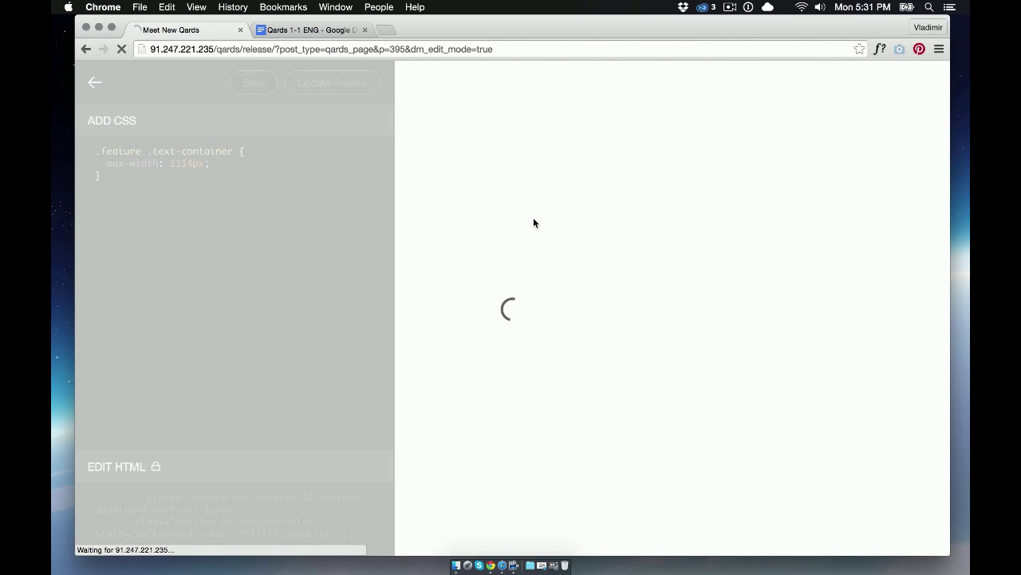
pyautogui.moveTo(415, 223); pyautogui.dragTo(475, 273)
pyautogui.click(94, 83)
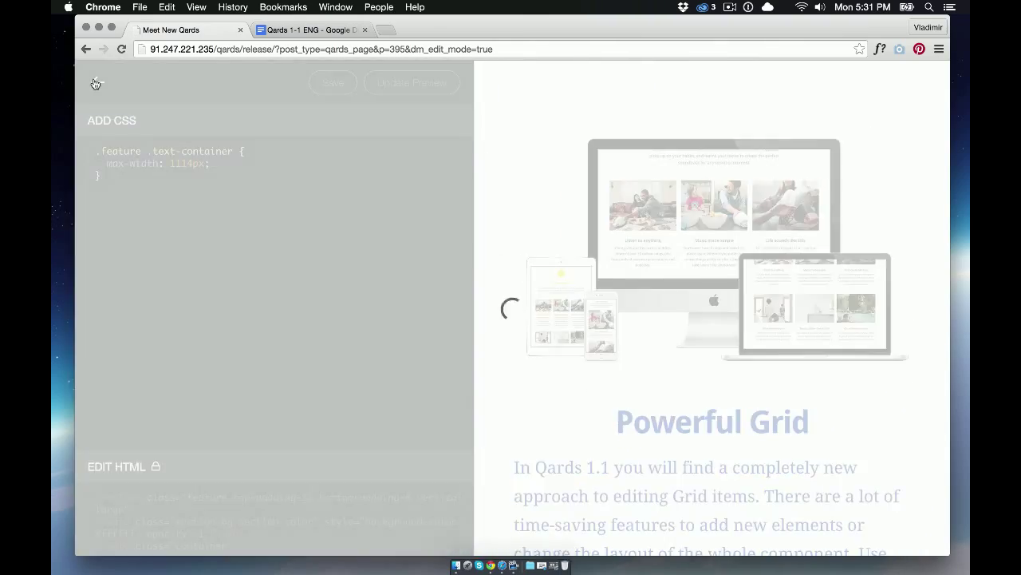
# Step: Colour the headings and descriptions of the It's Smart grid below the Powerful Grid card blue, #1a4fb8
pyautogui.scroll(-20, 463, 242)
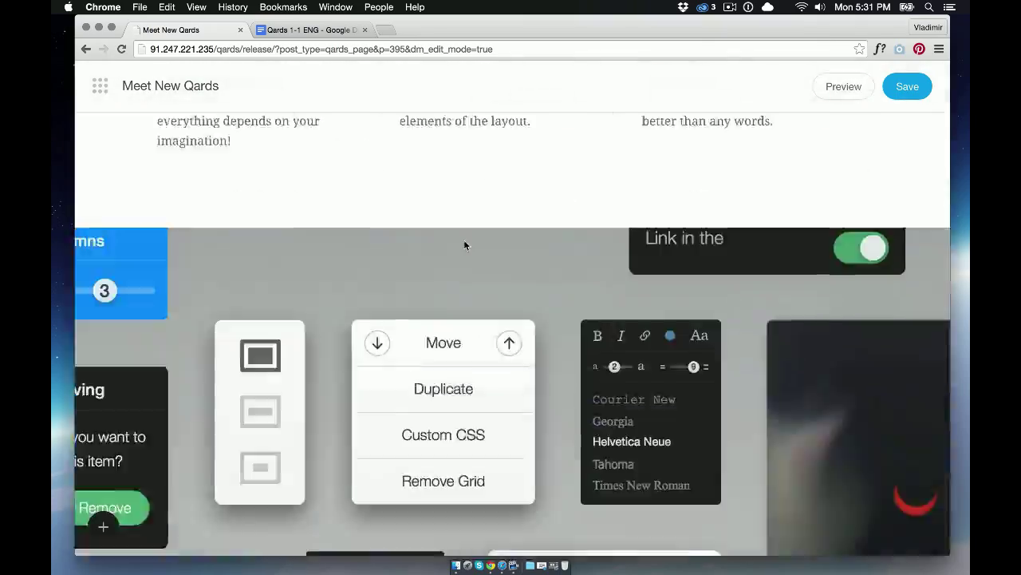
pyautogui.scroll(-10, 465, 245)
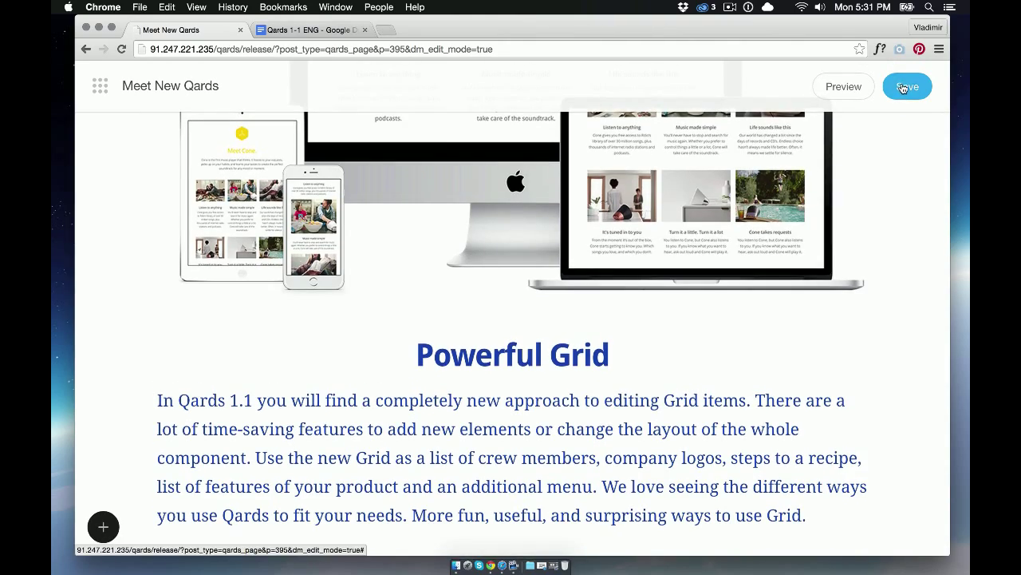
pyautogui.scroll(6, 800, 256)
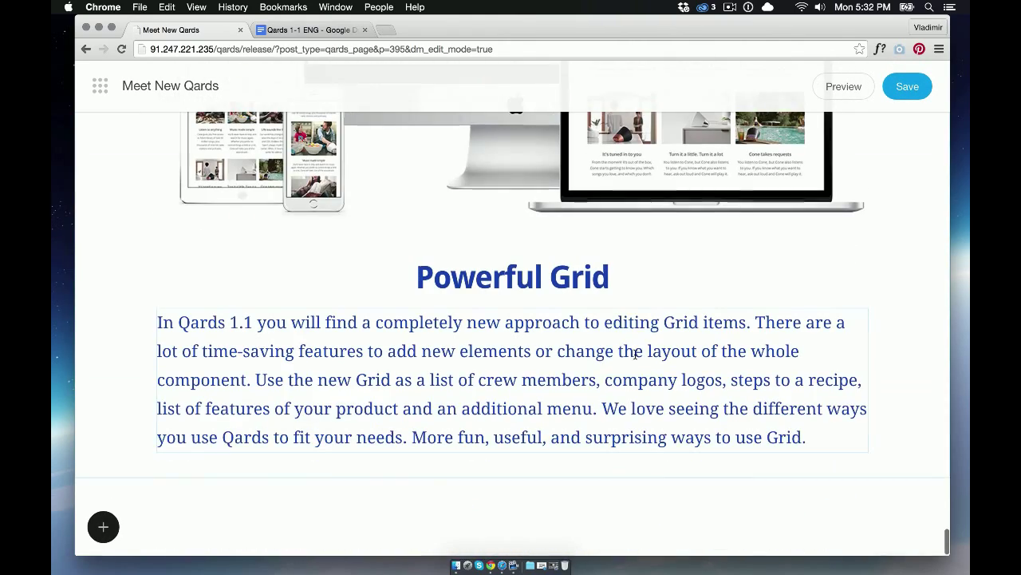
pyautogui.scroll(-2, 250, 430)
pyautogui.click(211, 413)
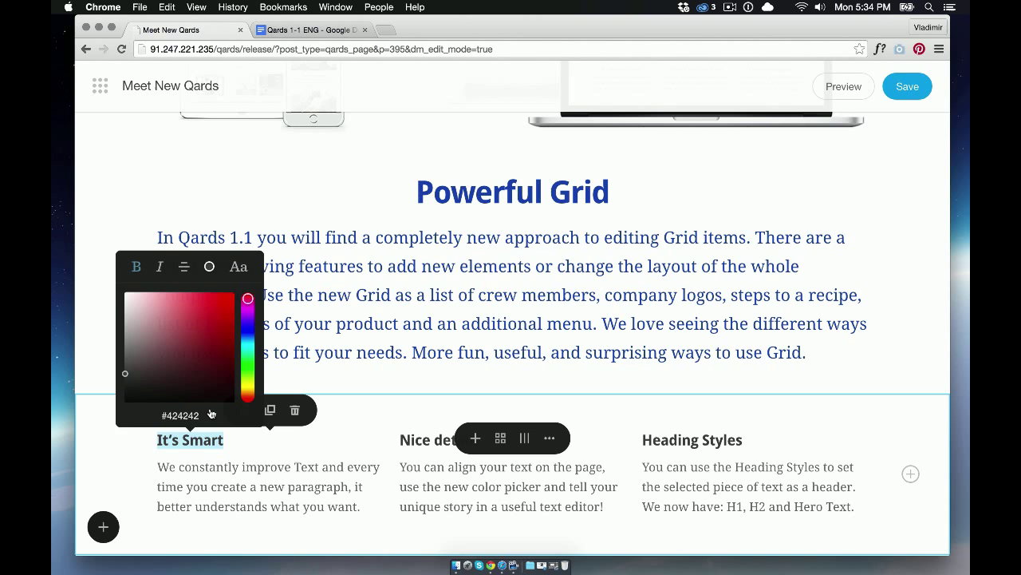
pyautogui.write('1a4fb8')
pyautogui.tripleClick(211, 482)
pyautogui.click(290, 442)
pyautogui.doubleClick(271, 441)
pyautogui.write('1a4fb8')
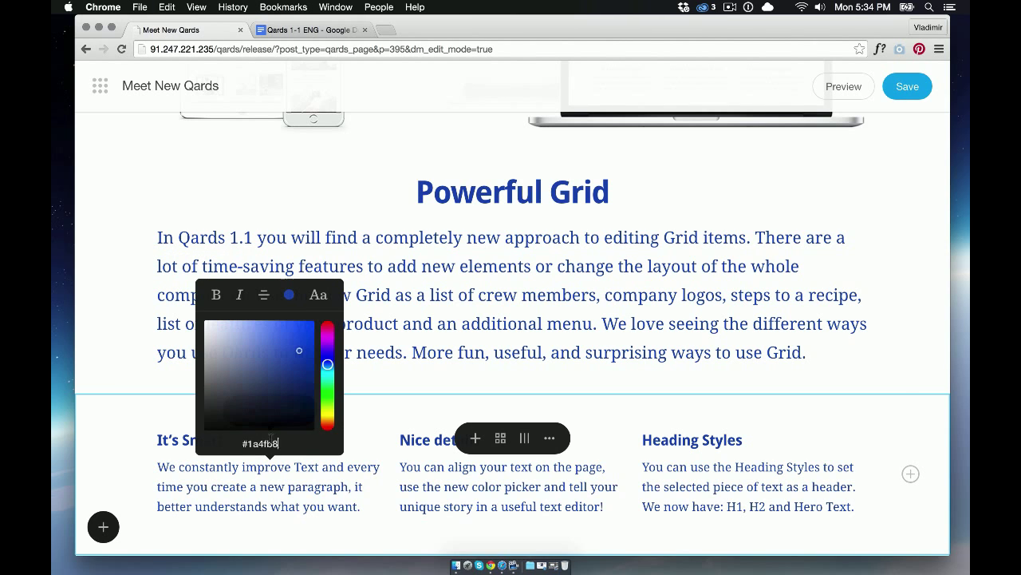
# Step: Add the "SoHo is the New Hollywood" feature card to the page
pyautogui.click(851, 130)
pyautogui.click(103, 527)
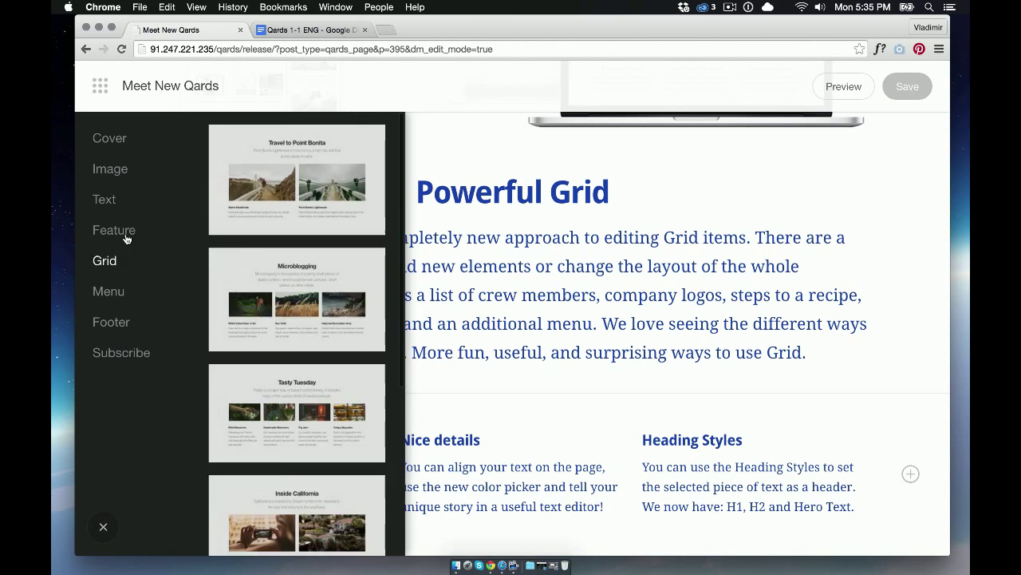
pyautogui.click(114, 230)
pyautogui.click(302, 307)
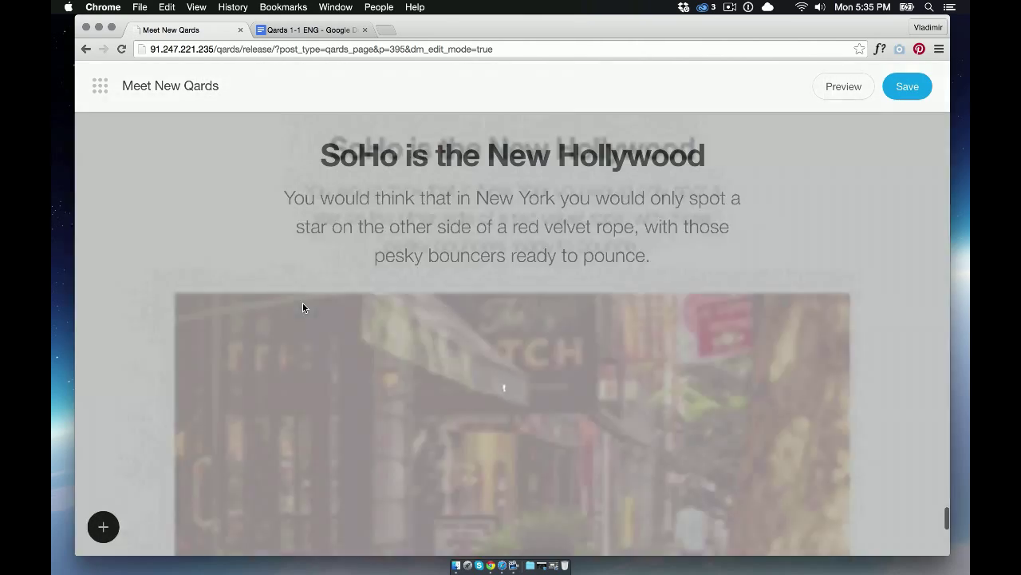
# Step: Replace the street picture of the SoHo feature card with html-css-editor.jpg from the Img folder in Finder
pyautogui.scroll(-2, 332, 305)
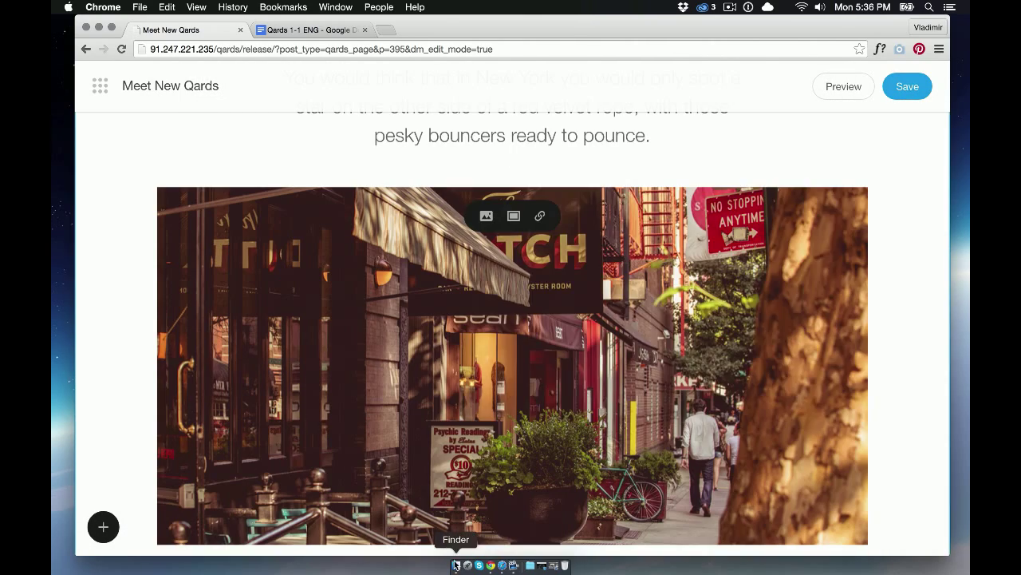
pyautogui.click(457, 565)
pyautogui.moveTo(854, 303); pyautogui.dragTo(351, 327)
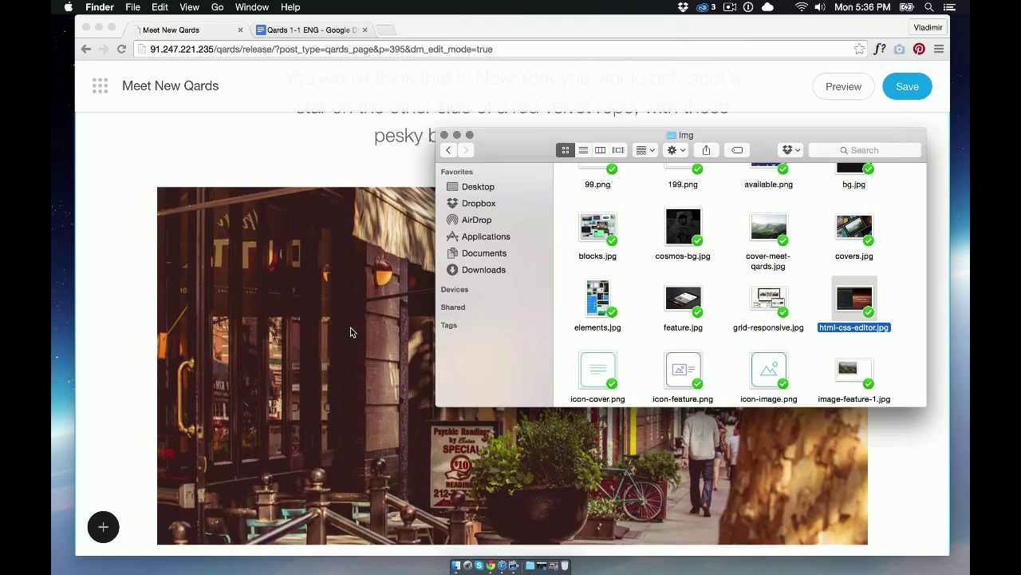
pyautogui.scroll(3, 351, 329)
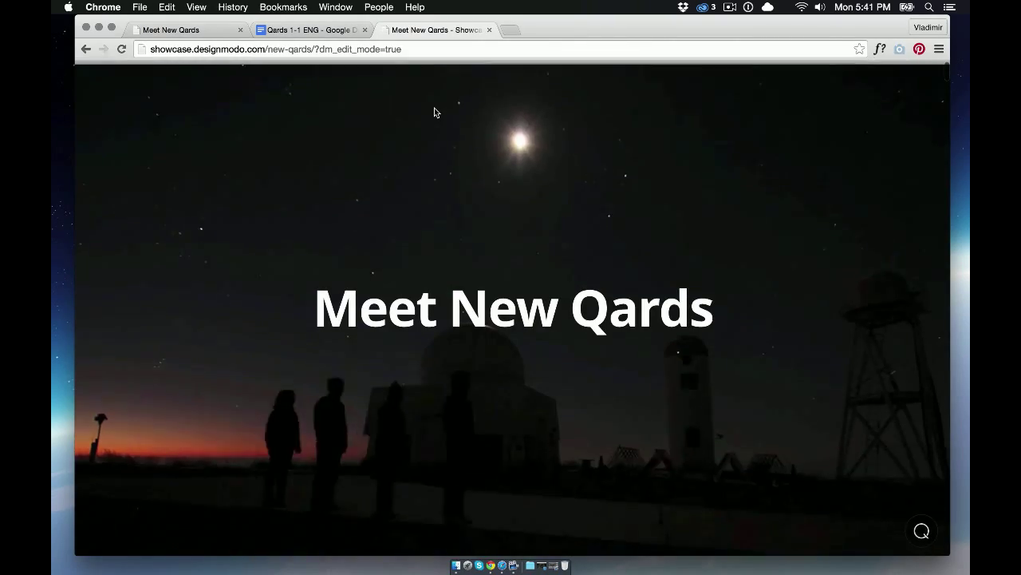